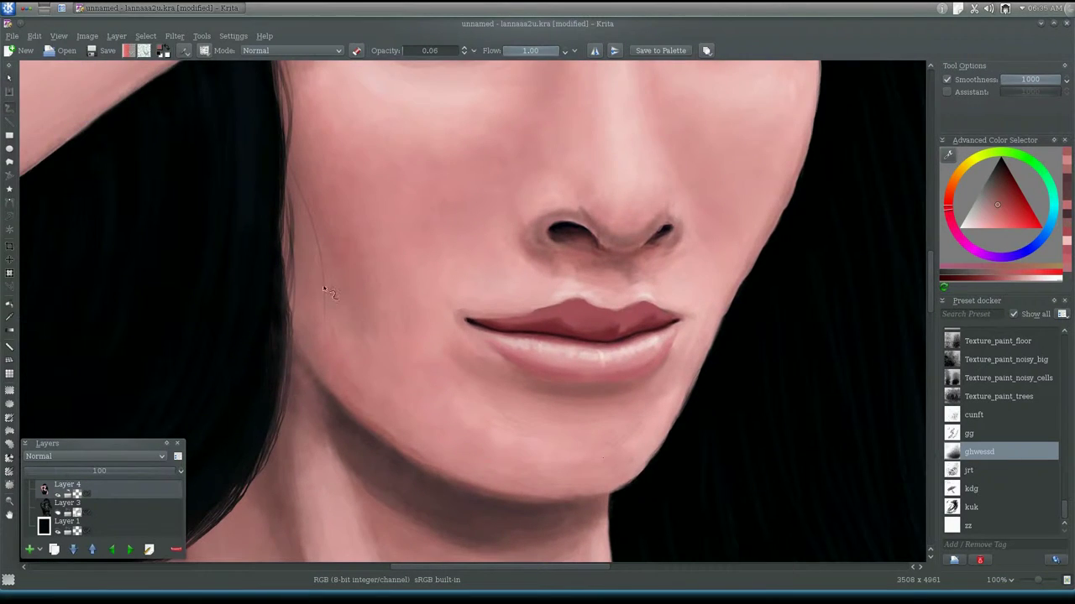
Step: Blend the shading on the cheek and along the jaw with the ghwessd brush at 0.06 opacity
scroll(324, 289, up, 4)
scroll(369, 357, down, 3)
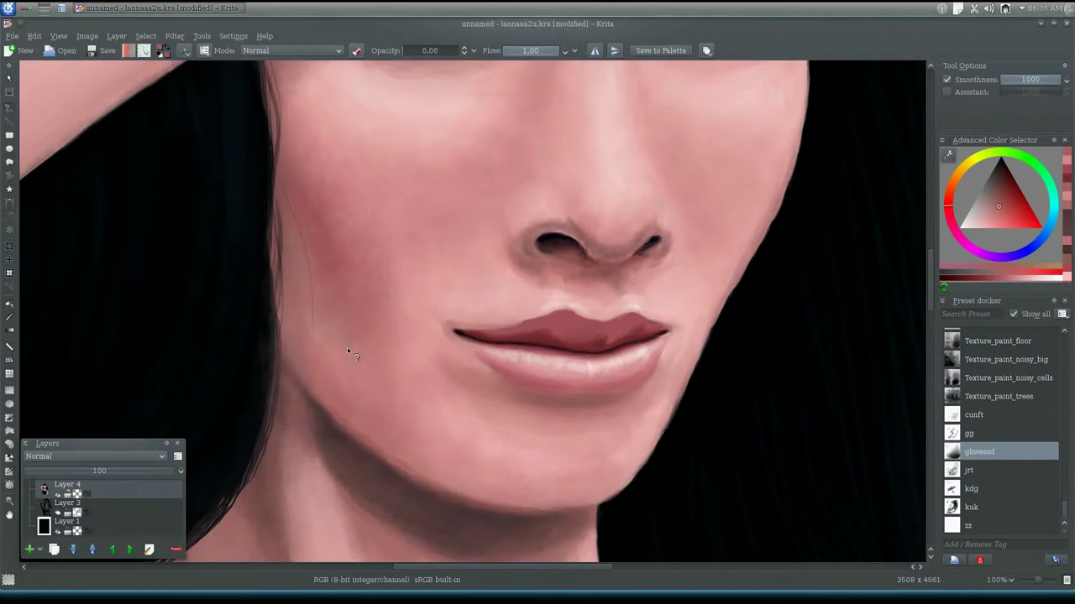
scroll(532, 370, up, 3)
scroll(533, 370, down, 6)
scroll(601, 341, up, 4)
scroll(601, 341, down, 1)
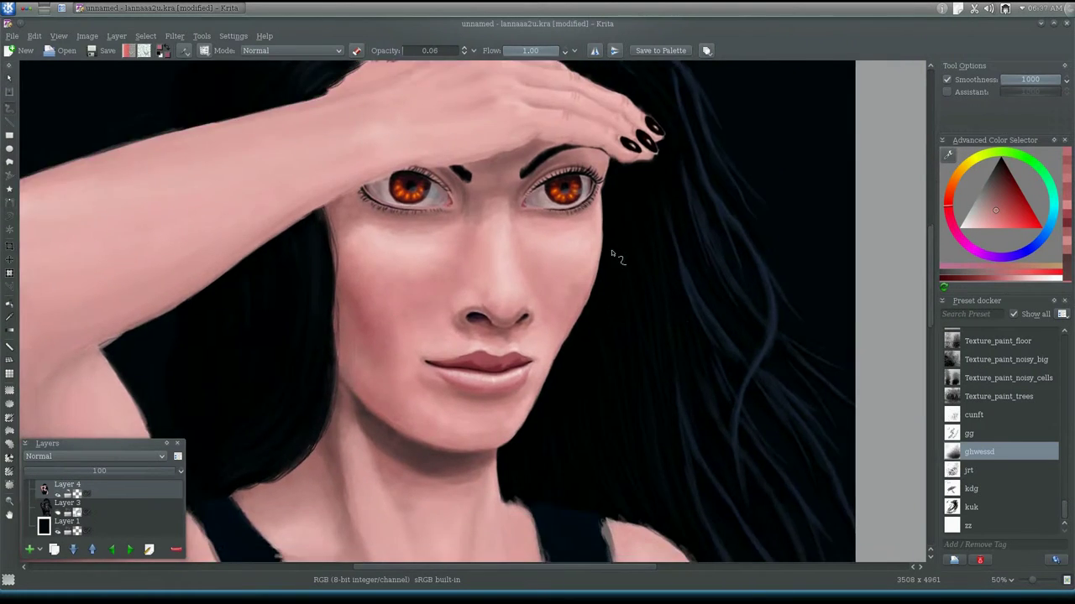
Step: Mirror the canvas horizontally and refine the soft shading on the cheeks and around the nose with sampled skin tones
scroll(616, 255, down, 4)
click(58, 36)
click(84, 151)
scroll(381, 387, up, 4)
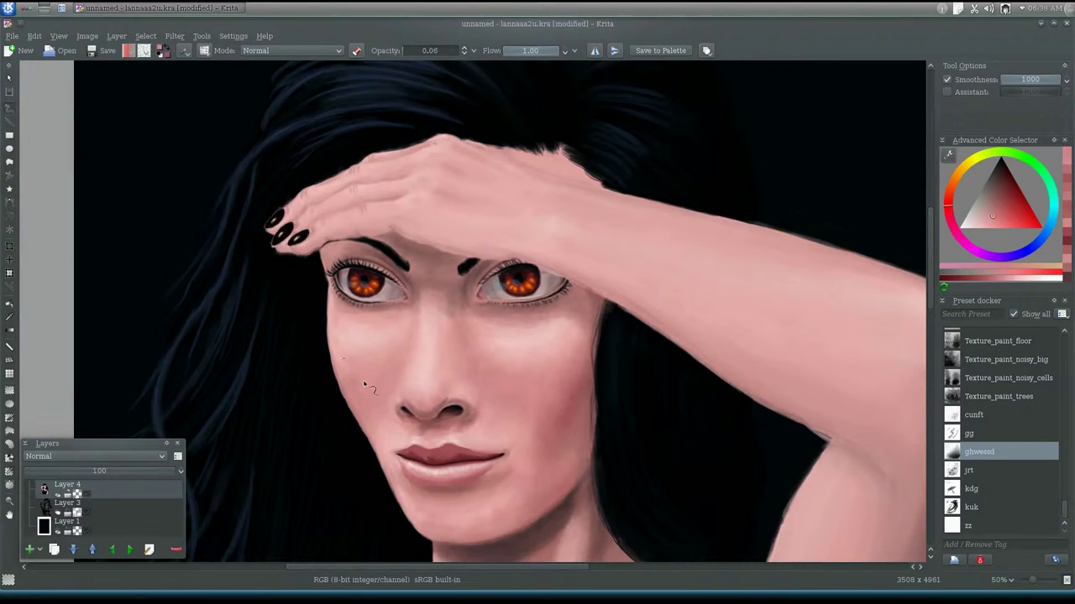
scroll(562, 348, down, 2)
scroll(634, 431, up, 2)
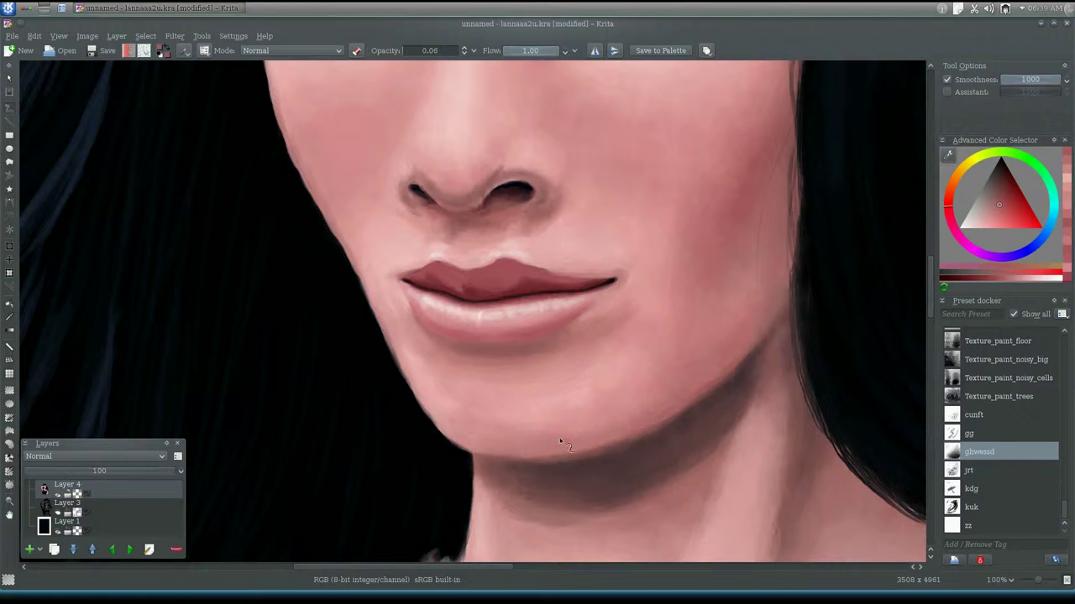
scroll(604, 412, up, 6)
ctrl+click(648, 310)
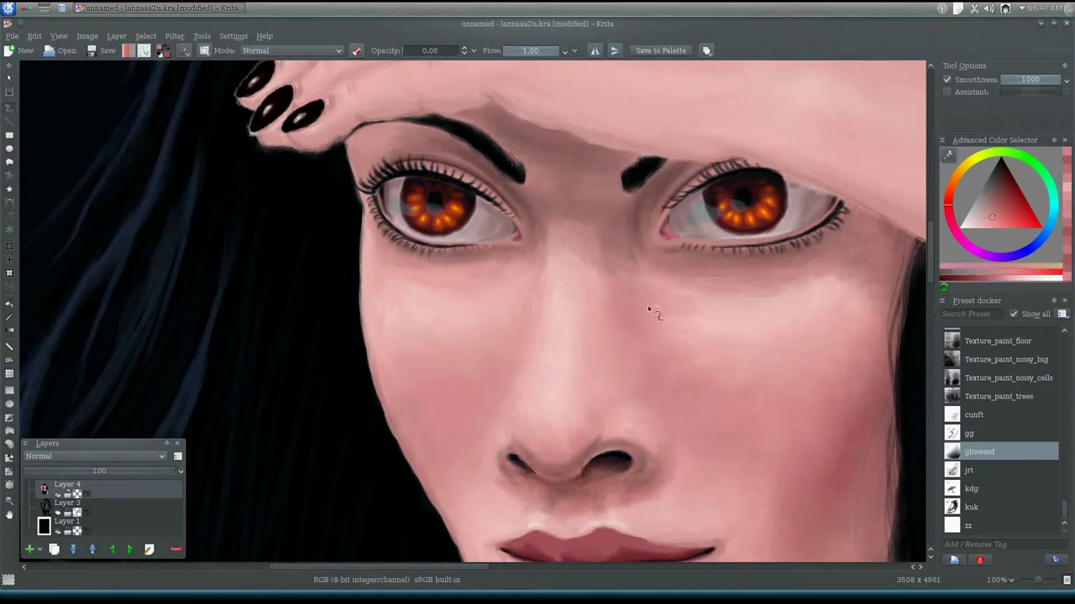
Step: Flip the canvas back to its original, unmirrored orientation
scroll(527, 462, down, 5)
scroll(682, 264, up, 4)
key(m)
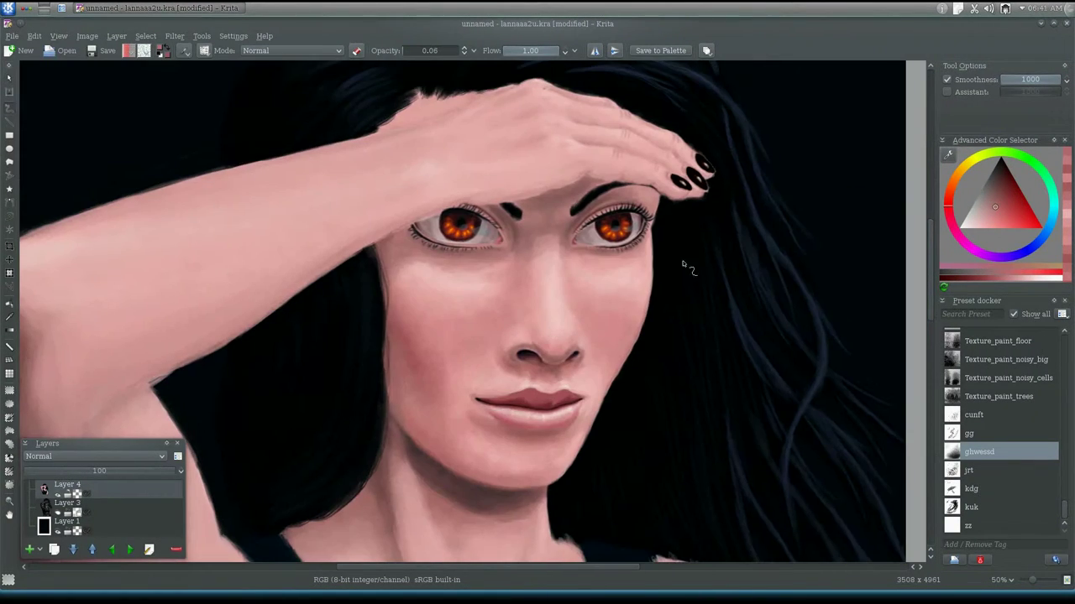
scroll(578, 312, down, 4)
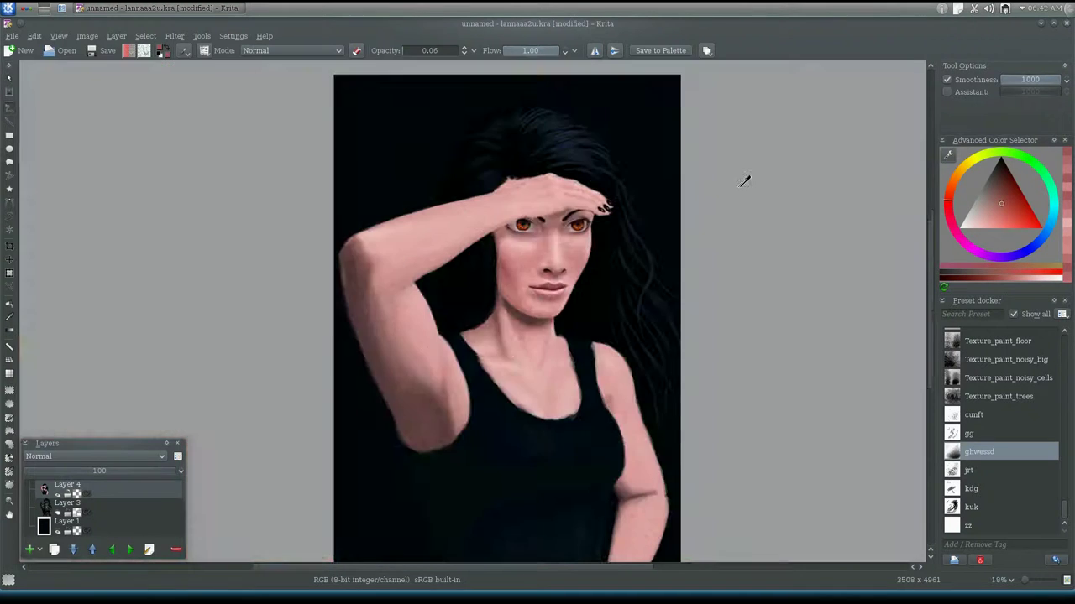
Step: Smooth the skin of the face and neck with the zz brush at 0.14 opacity
scroll(630, 384, up, 4)
key(slash)
drag(475, 503, 427, 438)
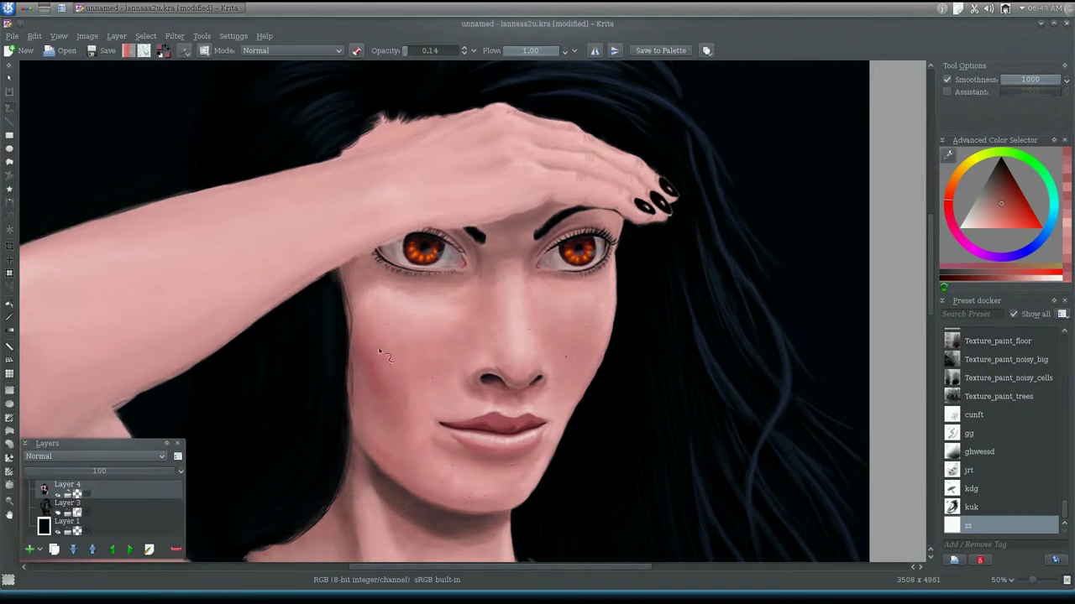
drag(380, 353, 647, 389)
scroll(532, 384, down, 1)
drag(468, 336, 531, 412)
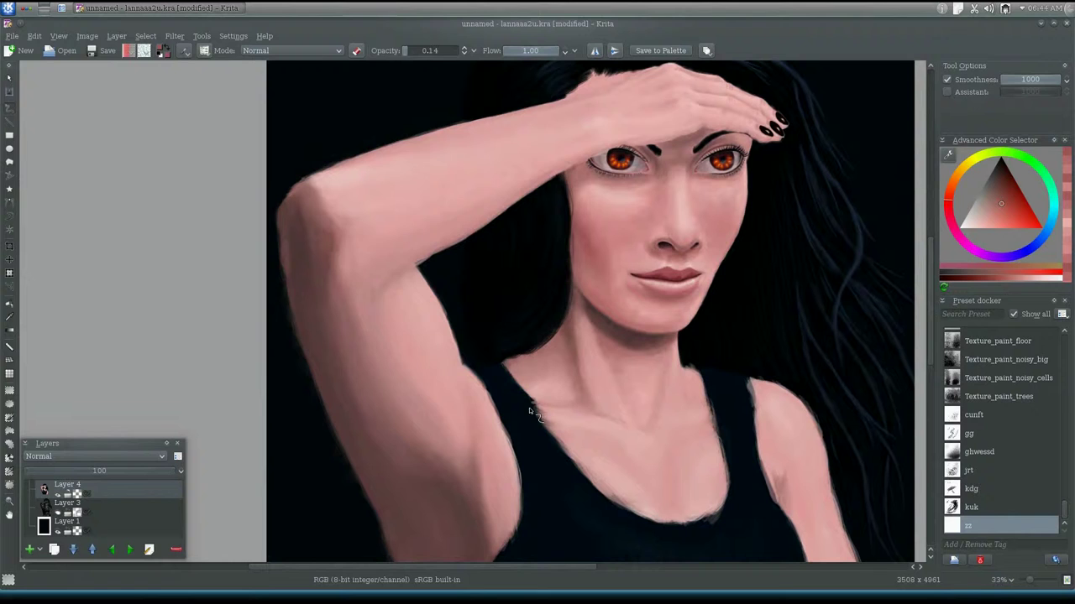
Step: Blend the skin tones of the raised forearm and hand with the zz brush at 0.27 opacity and mirror the canvas
drag(352, 260, 547, 131)
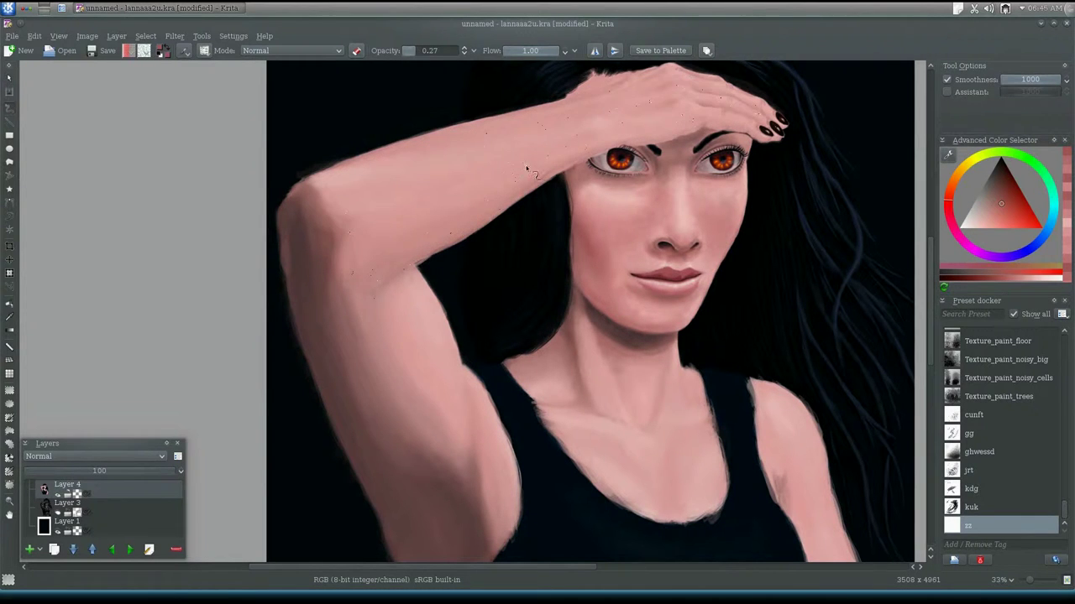
scroll(407, 280, down, 2)
scroll(565, 489, up, 1)
mouse_move(566, 490)
mouse_down()
mouse_move(557, 331)
mouse_move(585, 350)
mouse_up()
drag(585, 403, 554, 283)
scroll(552, 279, up, 2)
scroll(643, 311, down, 2)
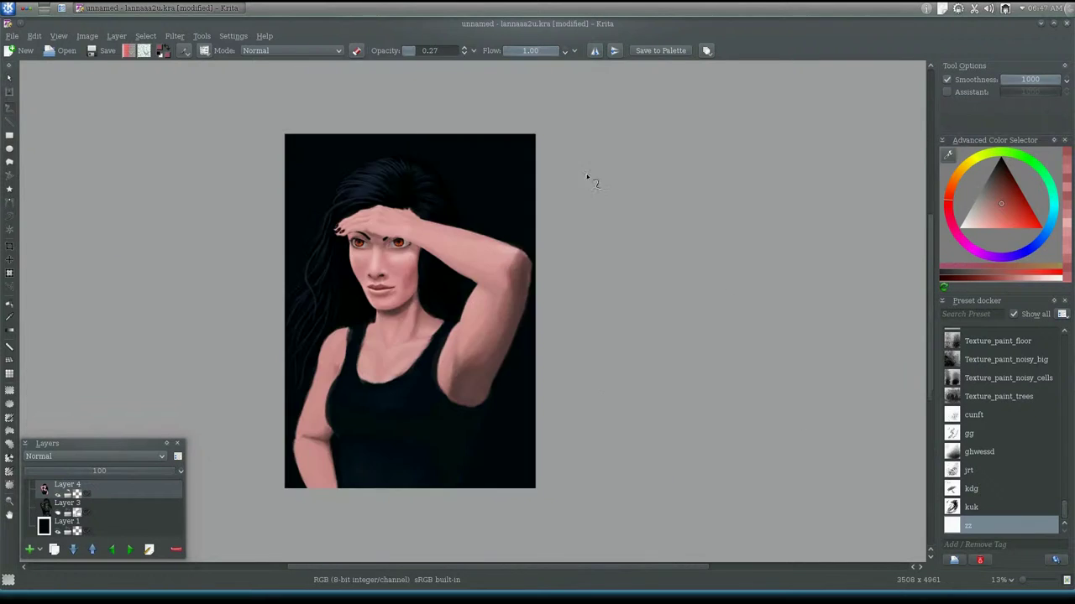
Step: Touch up the edge of the hand and wrist against the hair with the kdg brush at 1.00 opacity
scroll(610, 296, up, 5)
key(/)
scroll(524, 357, down, 1)
scroll(497, 365, up, 1)
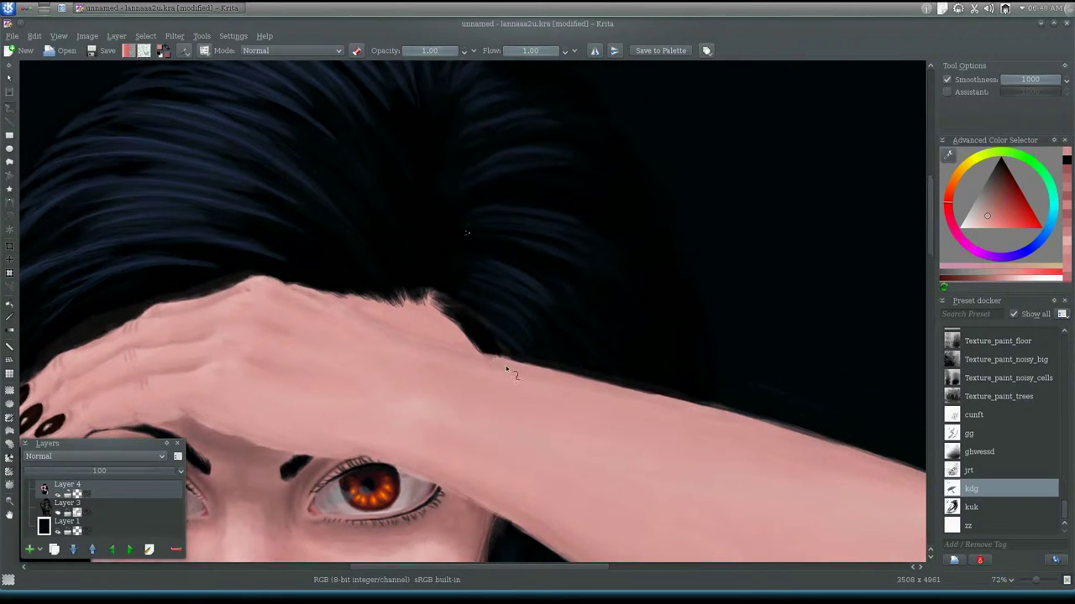
scroll(630, 312, down, 2)
scroll(592, 372, up, 1)
scroll(592, 372, down, 1)
Step: Turn the canvas upside down and paint the edge of the hand where it crosses the brow
key(ctrl+shift+0)
click(87, 36)
click(999, 579)
click(974, 520)
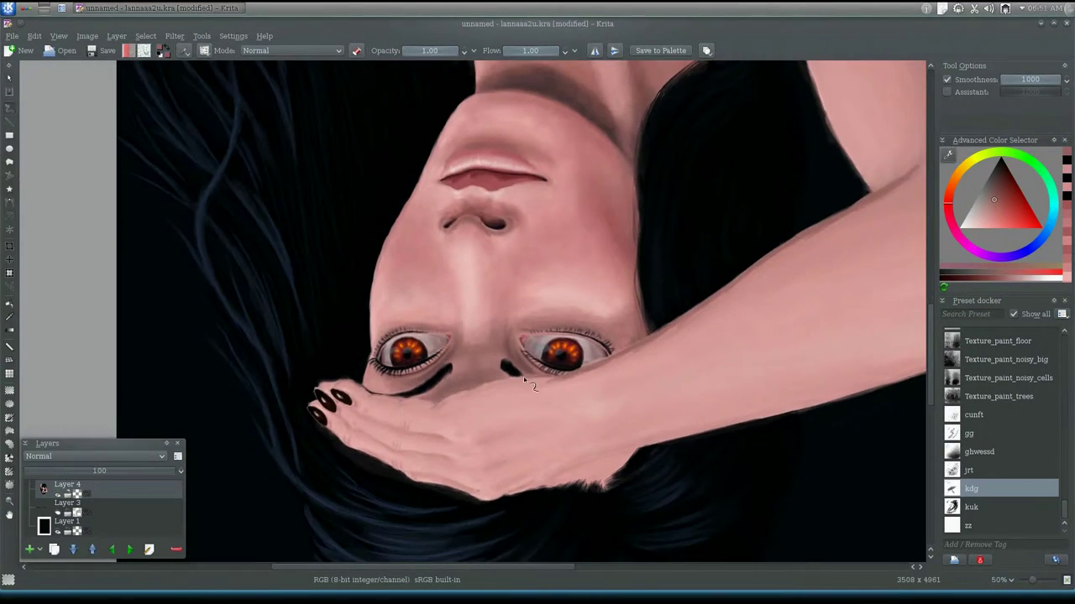
click(980, 579)
click(959, 501)
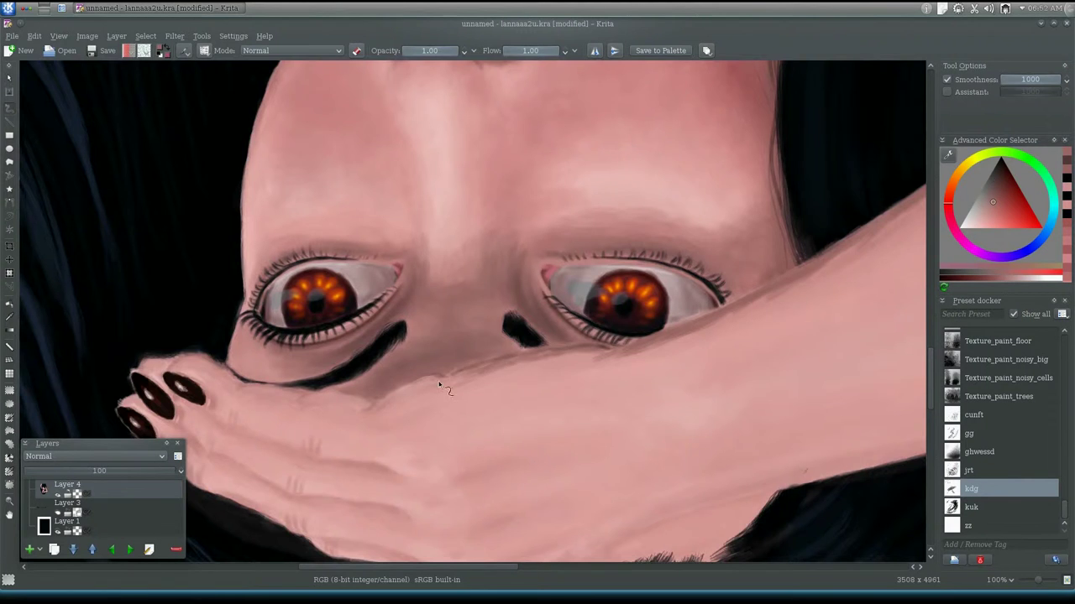
Step: Shade the underside edge of the forearm beside the hair with sampled skin tones, lowering the brush opacity to 0.66
key(minus)
scroll(577, 359, right, 5)
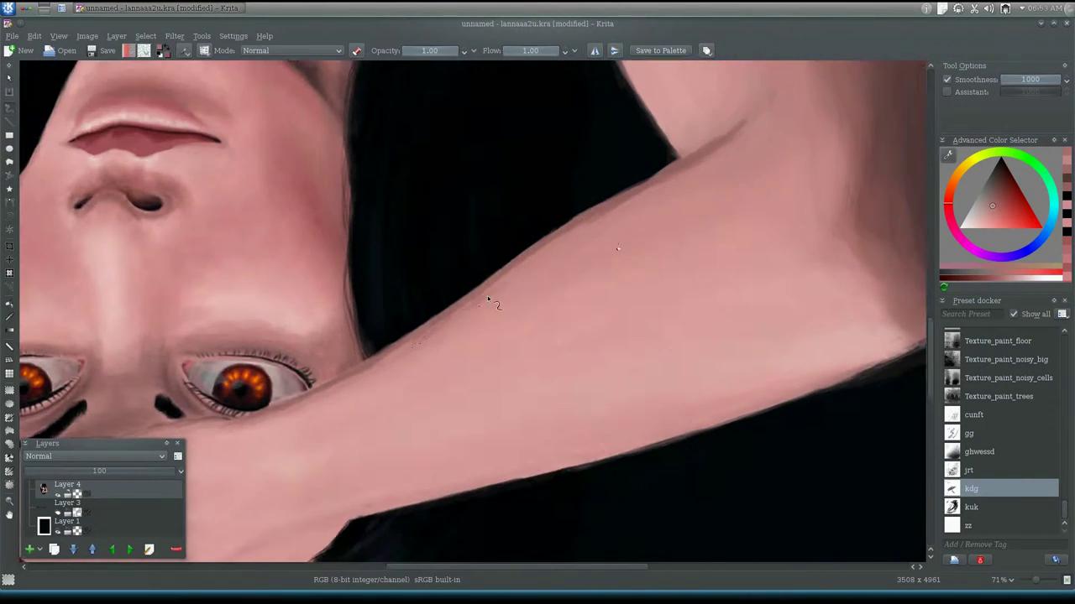
scroll(429, 332, up, 4)
key(i)
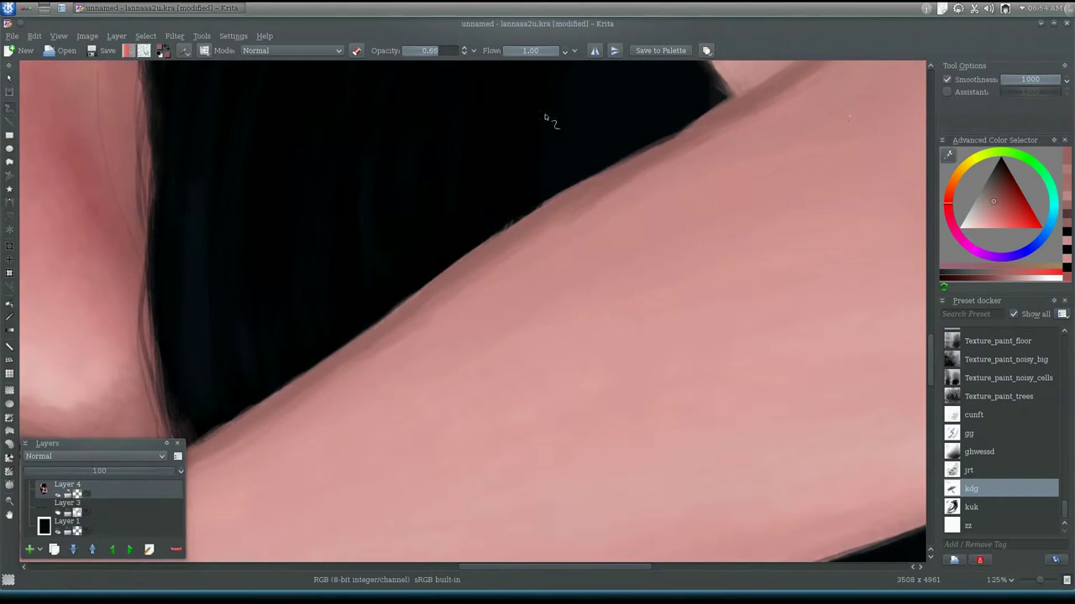
Step: Turn the canvas upright and refine the finger contours and knuckle creases with the kdg brush at 0.32 and 0.77 opacity
key(ctrl+shift+0)
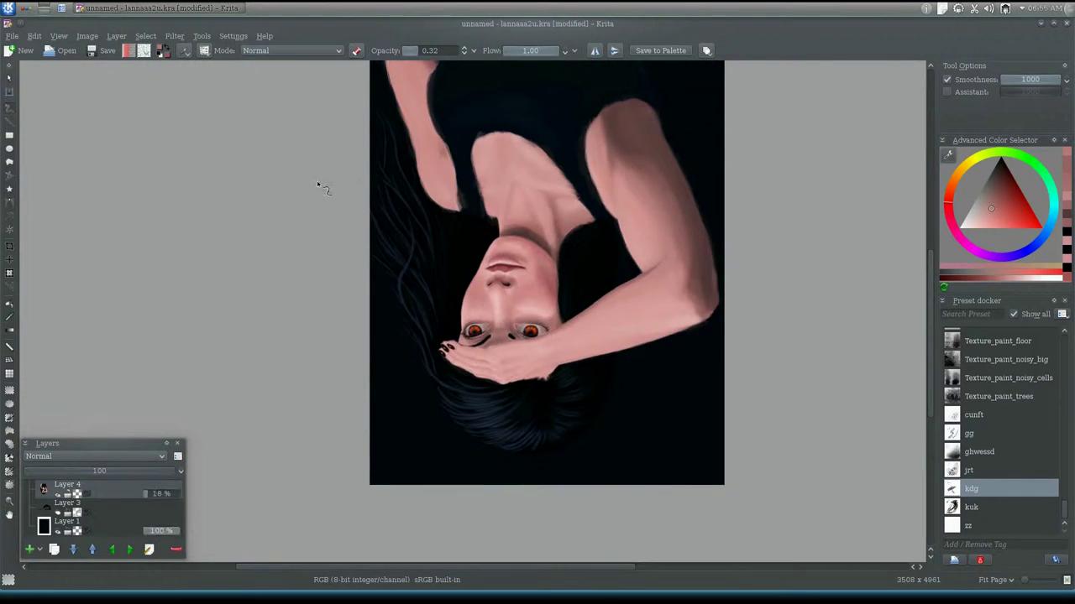
scroll(317, 183, up, 5)
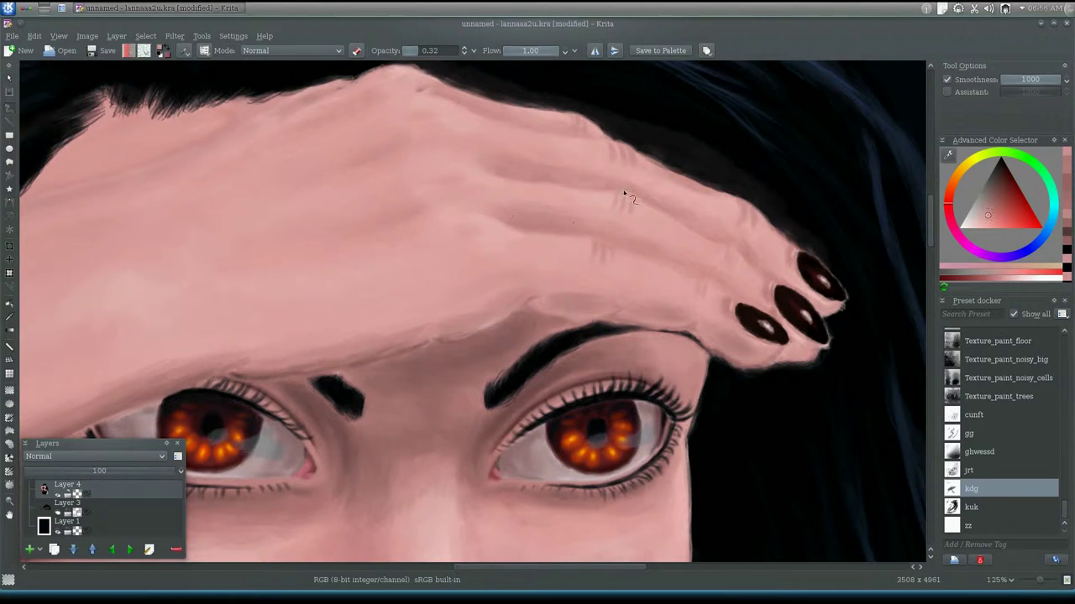
scroll(611, 202, down, 1)
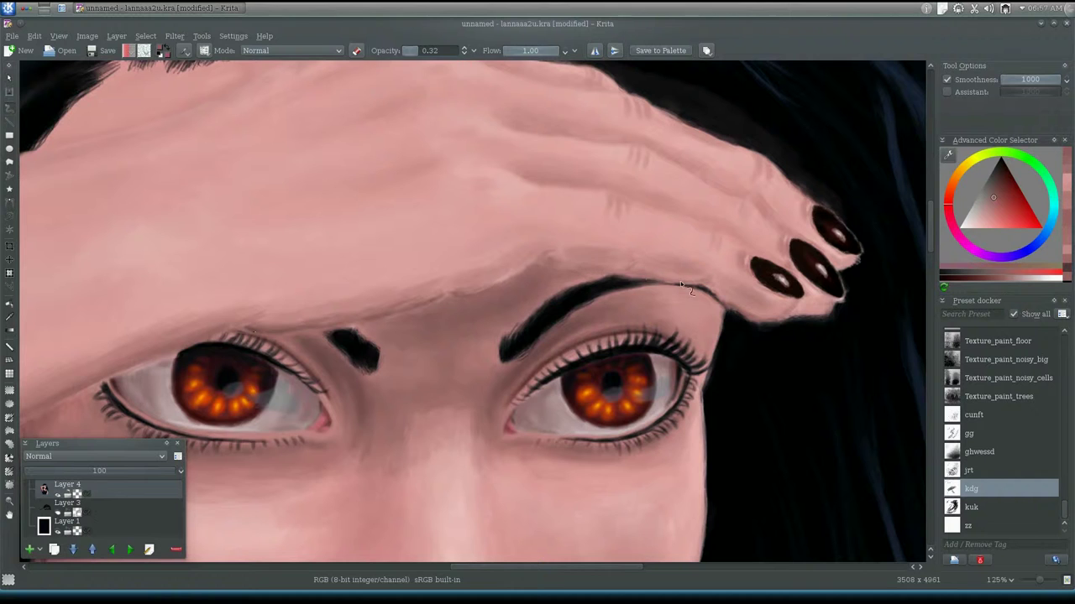
scroll(849, 293, up, 1)
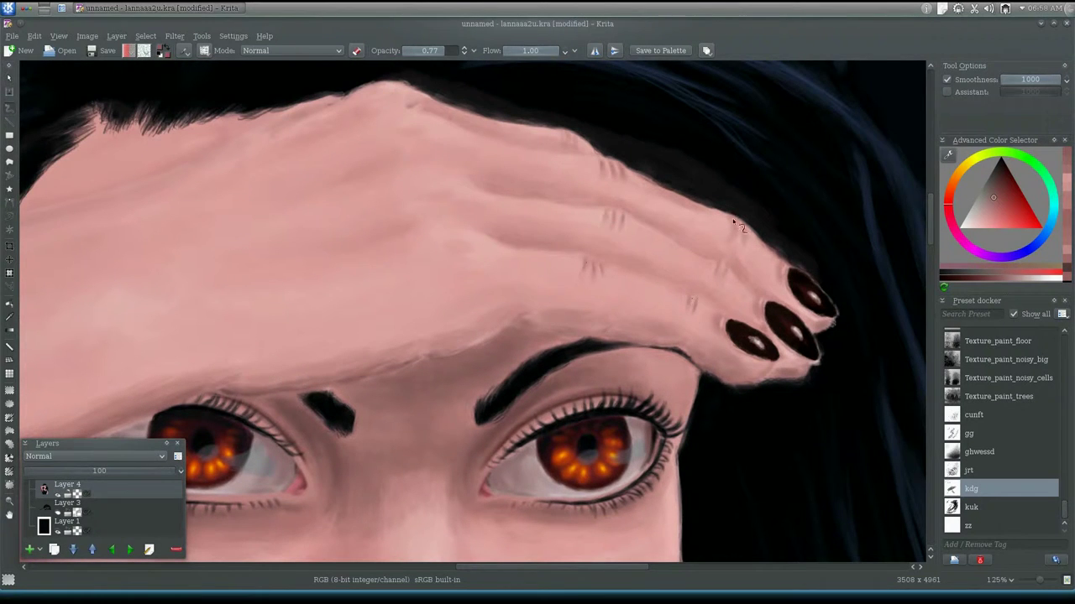
scroll(731, 239, down, 6)
scroll(772, 271, up, 2)
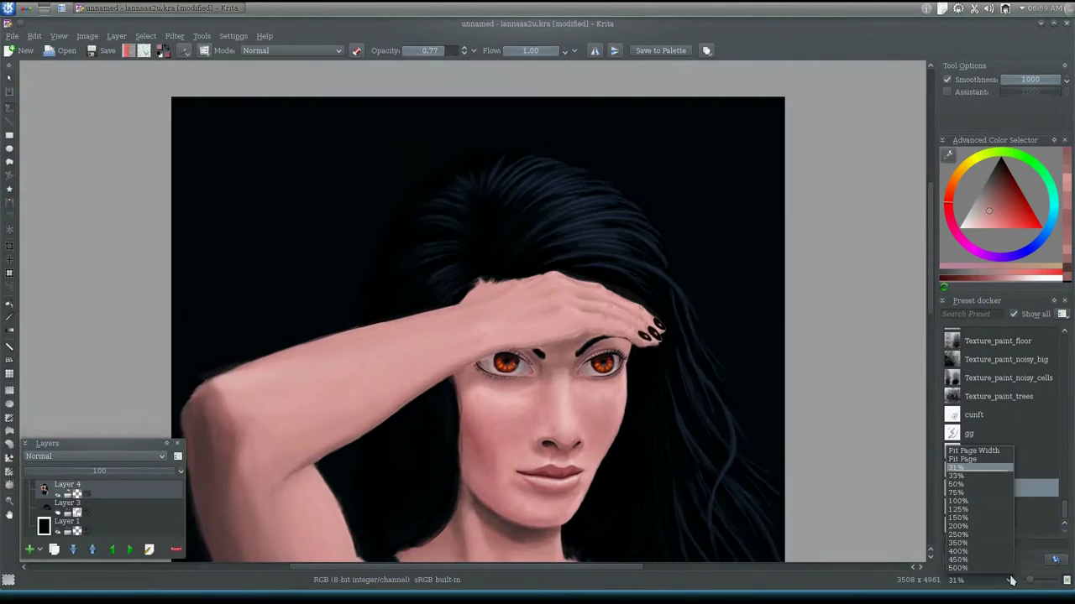
Step: Paint a soft light highlight on the wrist with the kdg brush at 0.41 opacity
scroll(514, 239, up, 2)
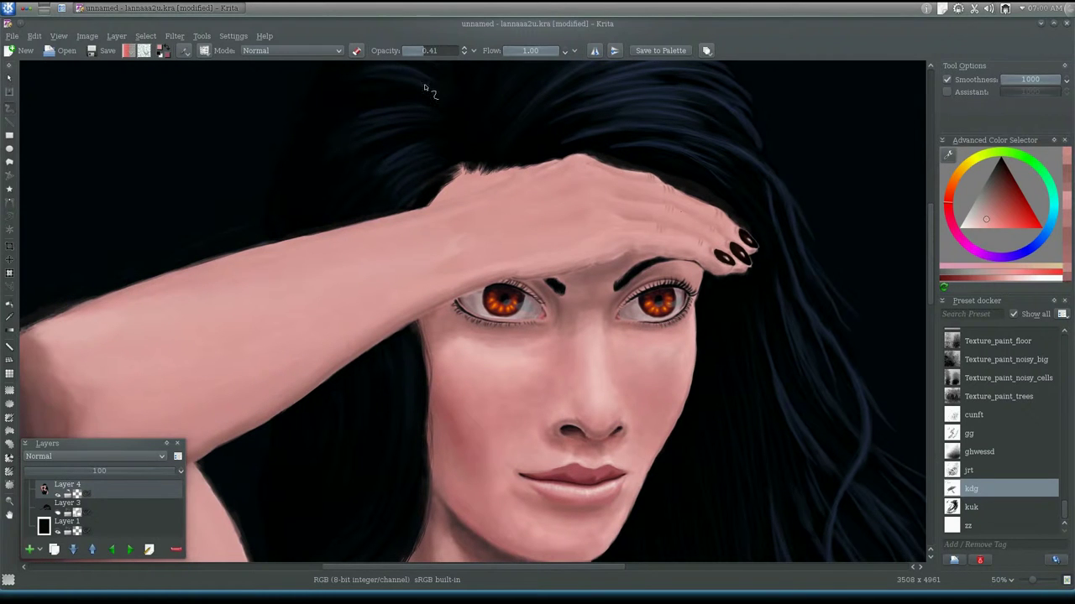
scroll(547, 249, up, 2)
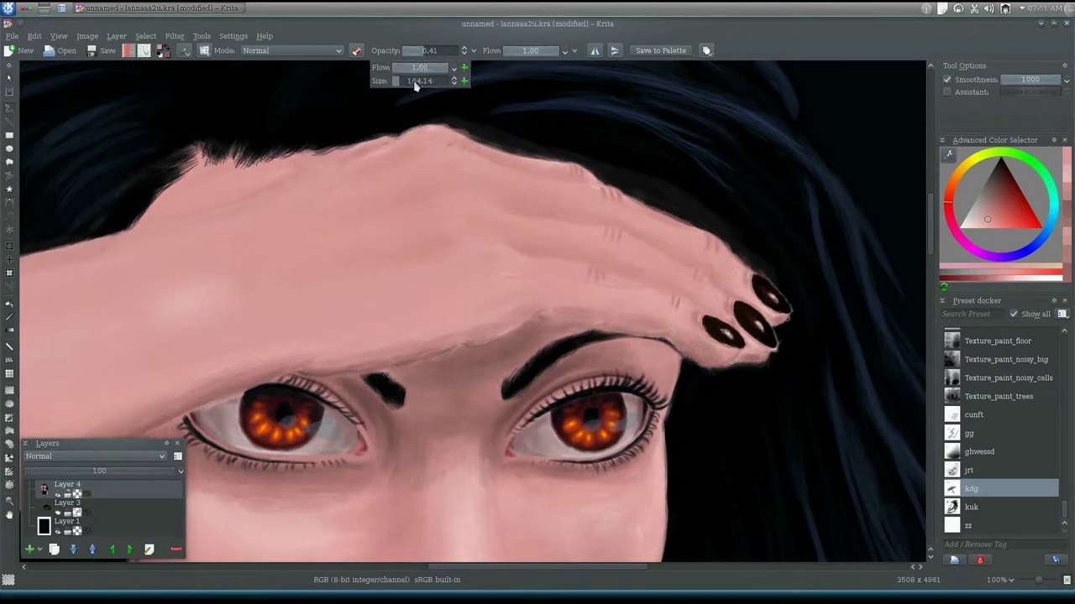
scroll(842, 311, down, 2)
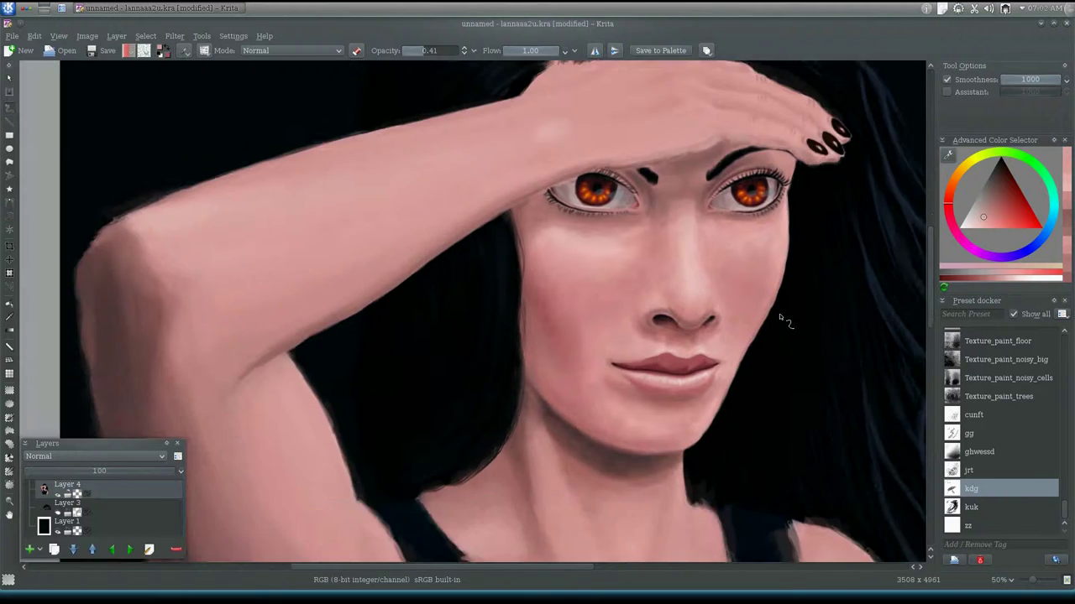
Step: Refine the shading of the fingers and the back of the hand at 0.41 opacity
scroll(545, 309, up, 2)
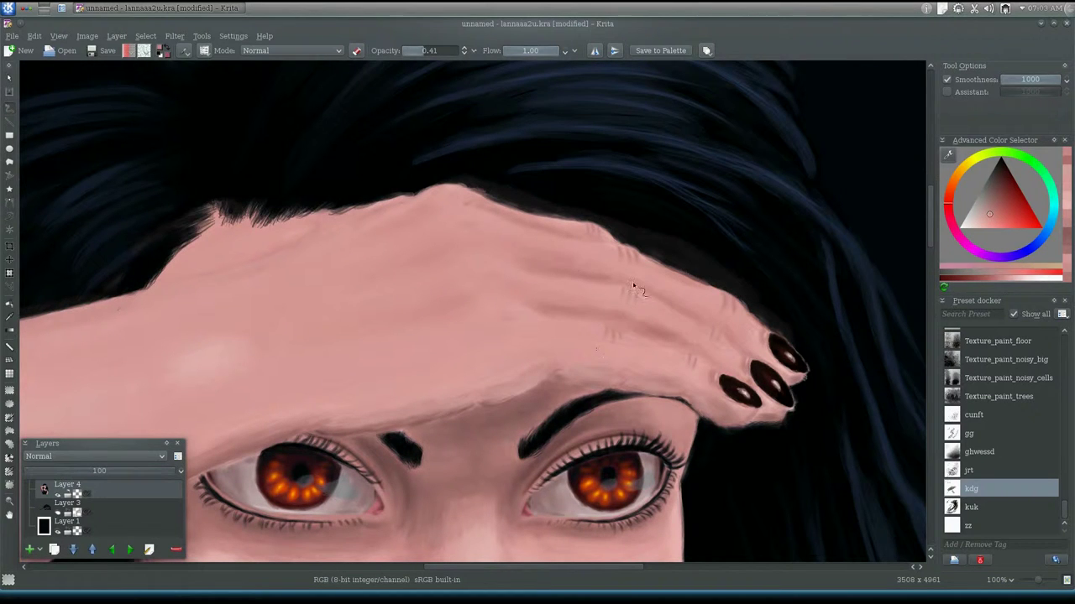
scroll(745, 318, down, 2)
scroll(577, 228, up, 2)
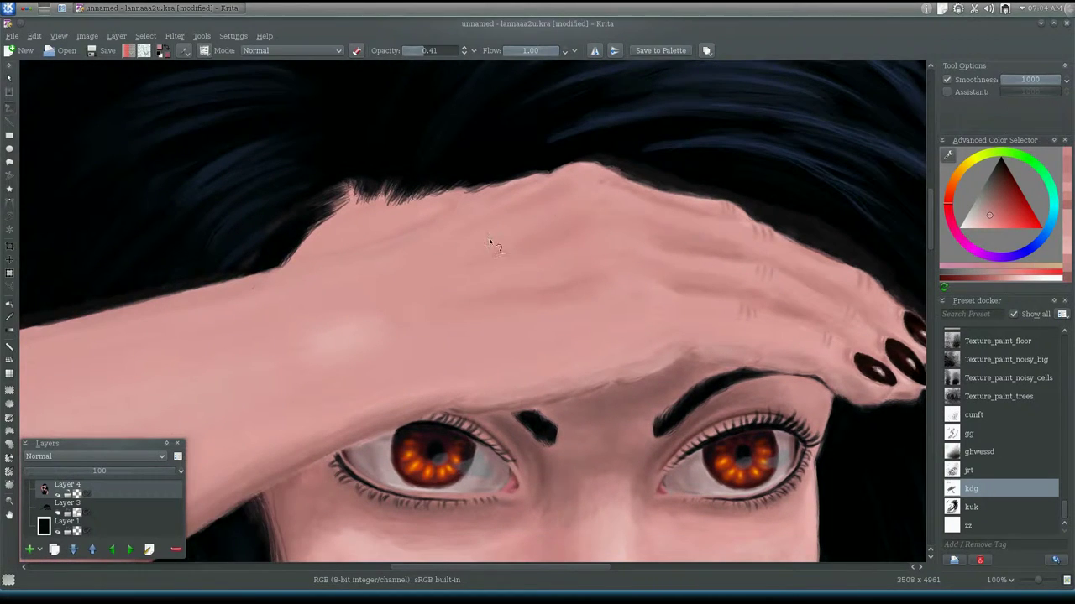
scroll(585, 174, down, 2)
Step: Sample a darker skin tone and paint the contour line from the wrist to the knuckle at 0.82 opacity
ctrl+click(585, 336)
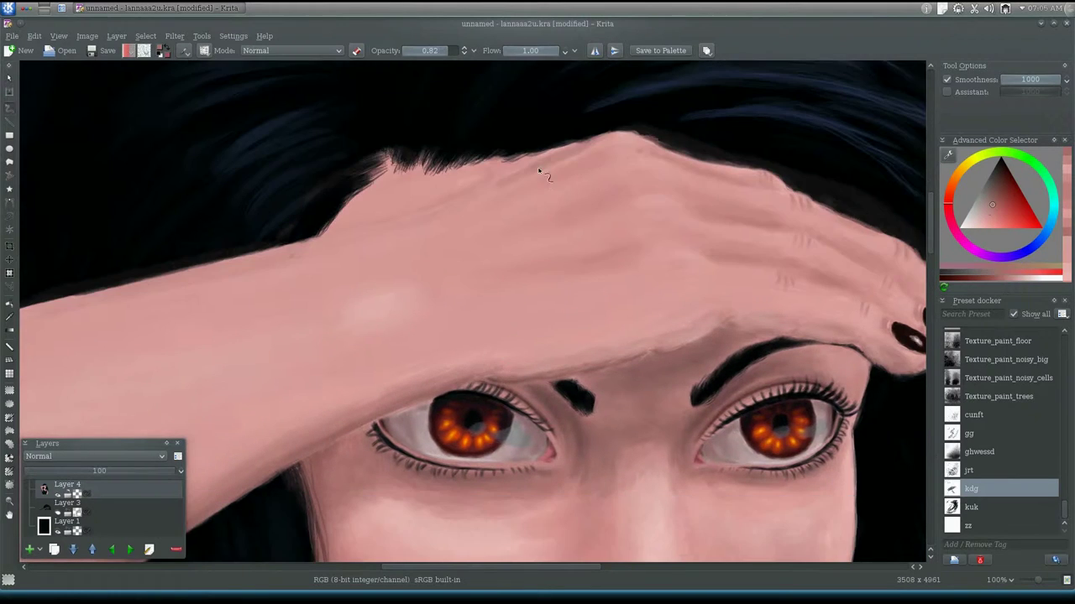
scroll(585, 336, up, 3)
scroll(584, 336, down, 2)
scroll(571, 247, up, 2)
scroll(650, 180, down, 1)
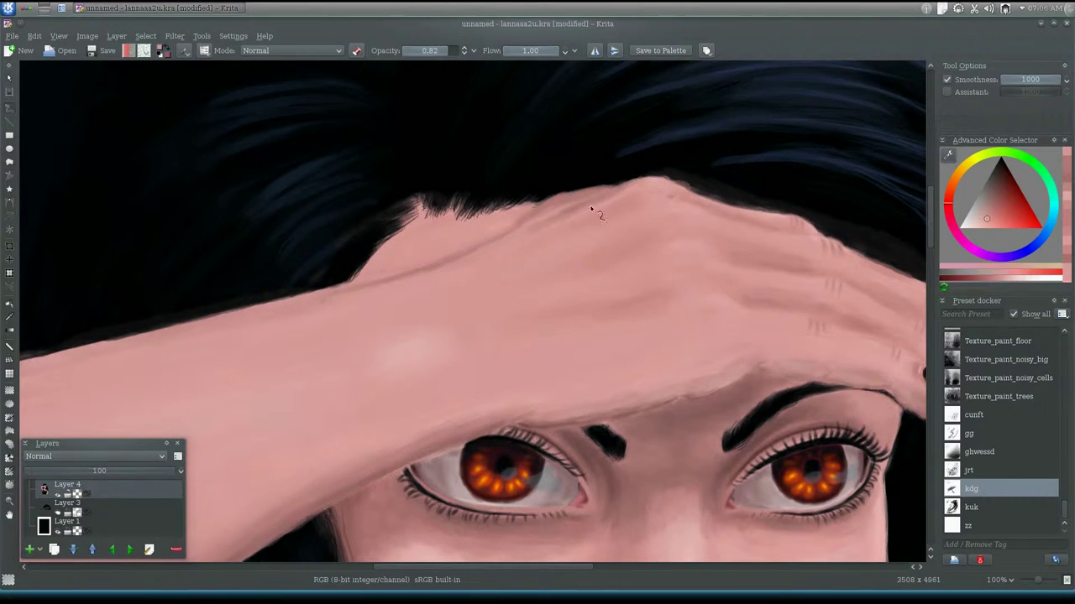
Step: Shade the upper edge of the forearm against the dark background with the kdg brush at 0.82 opacity
scroll(591, 208, up, 4)
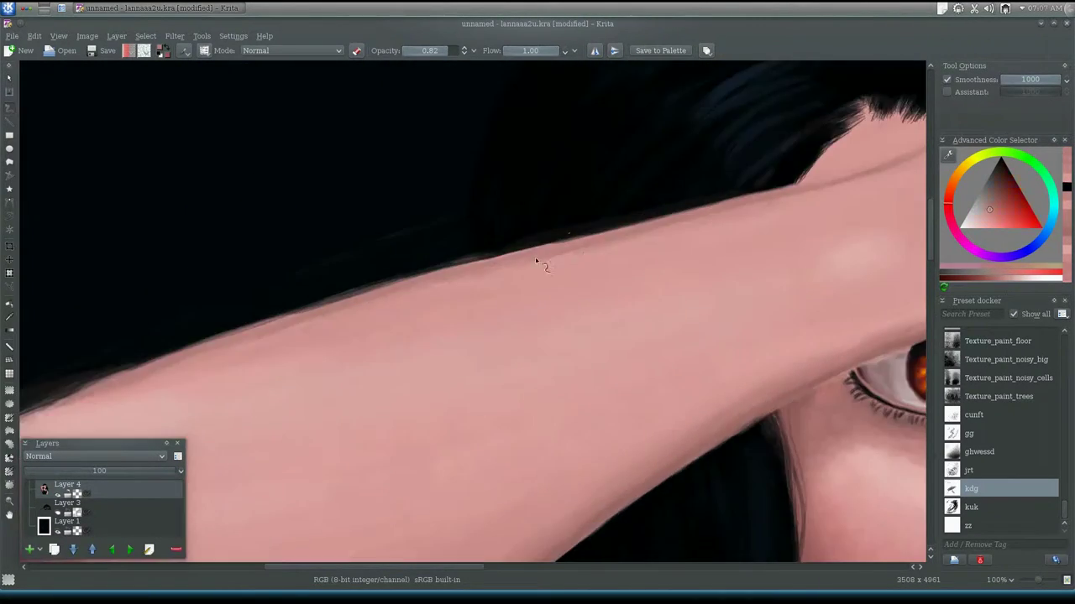
scroll(536, 261, down, 4)
scroll(660, 168, up, 4)
scroll(660, 204, down, 4)
scroll(431, 261, down, 4)
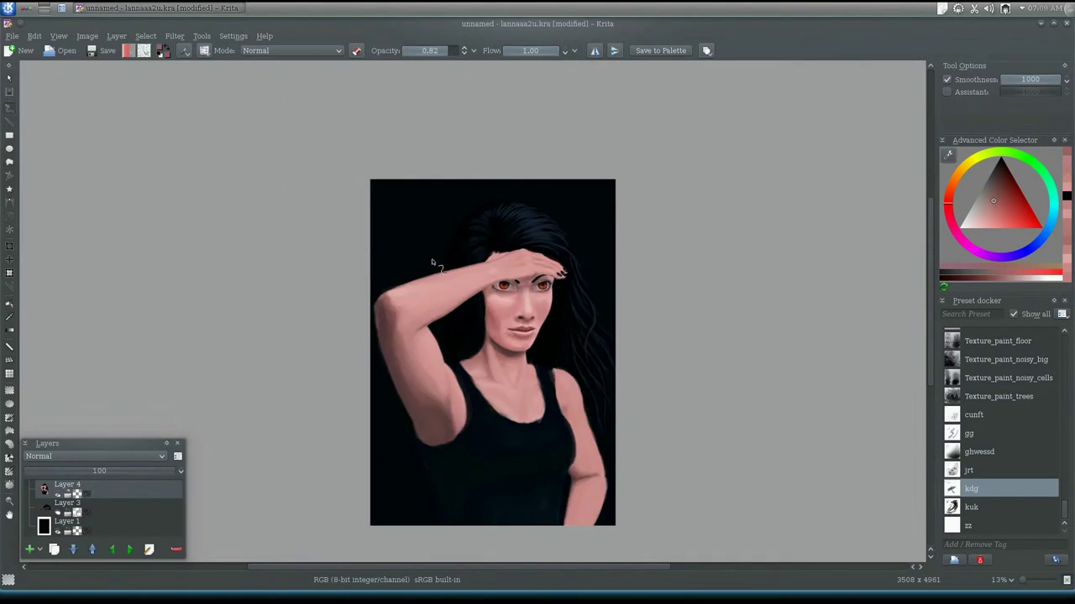
Step: Blend the shadow on the elbow and upper arm with the zz brush at 0.62 opacity
scroll(432, 262, up, 4)
scroll(468, 372, up, 1)
scroll(380, 358, down, 4)
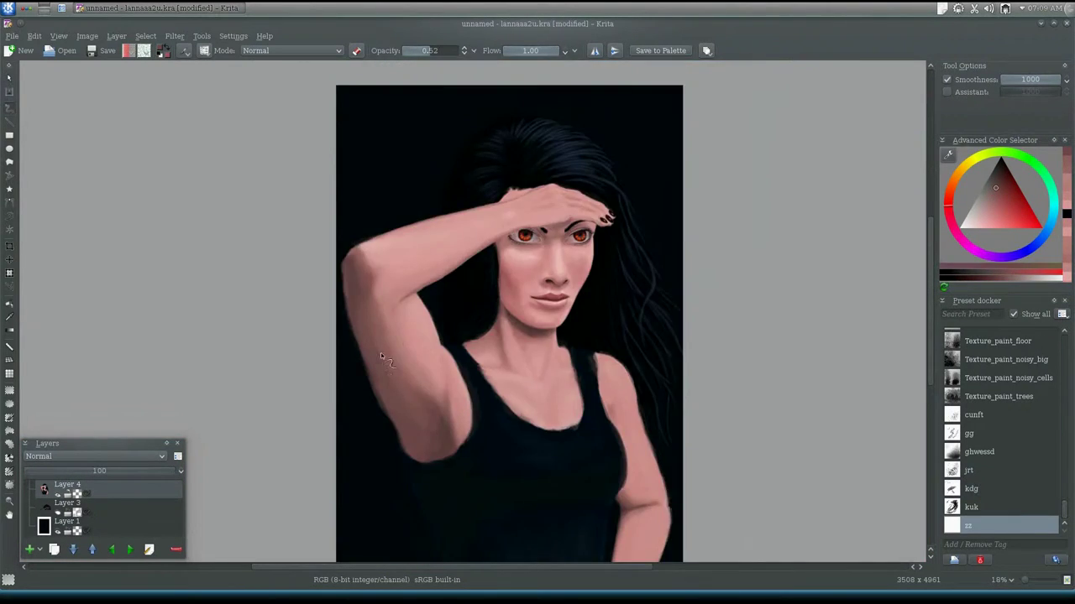
scroll(405, 420, up, 3)
scroll(356, 277, down, 4)
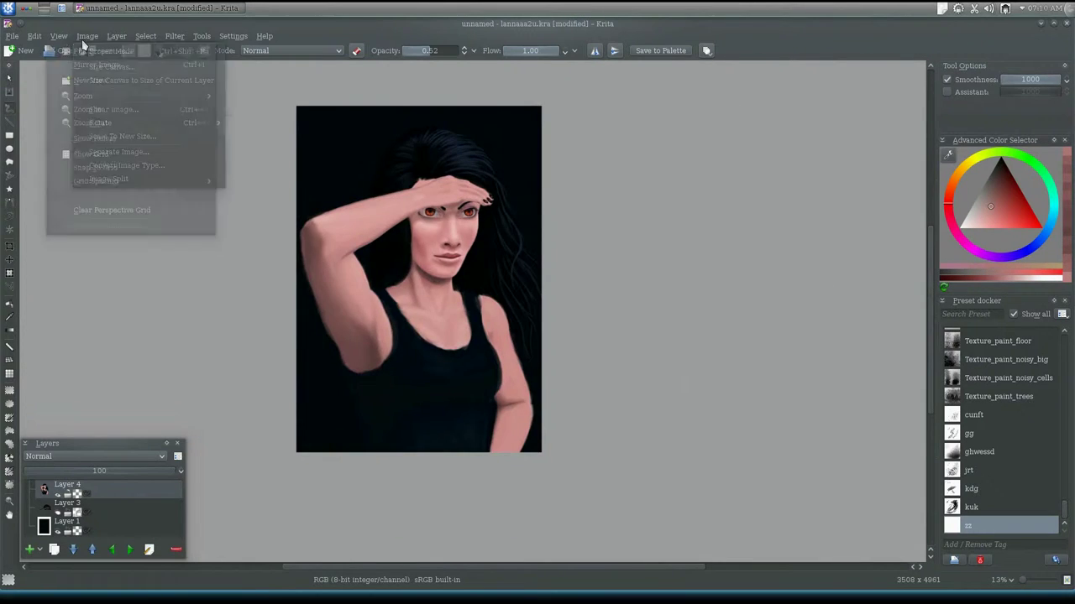
Step: Move the selected head area slightly upward with the Transform tool and apply the transformation
scroll(895, 292, up, 1)
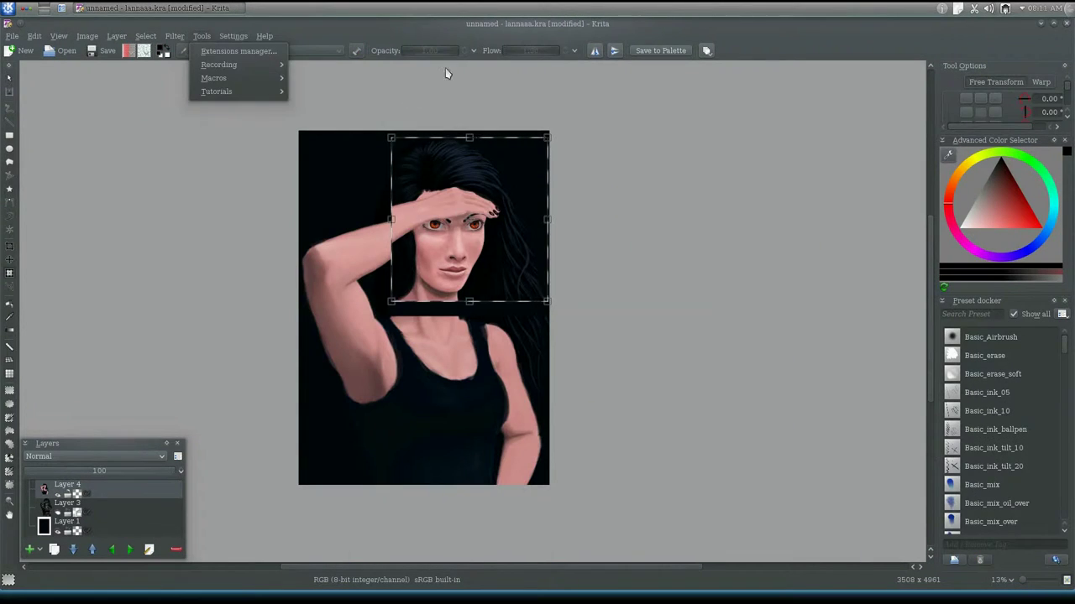
drag(442, 252, 441, 233)
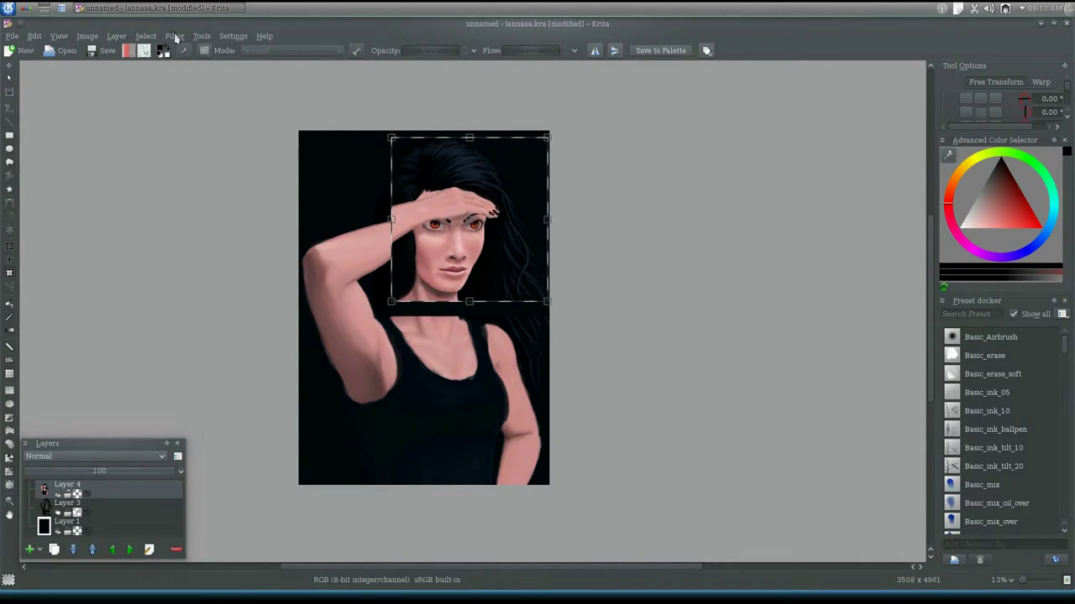
click(176, 38)
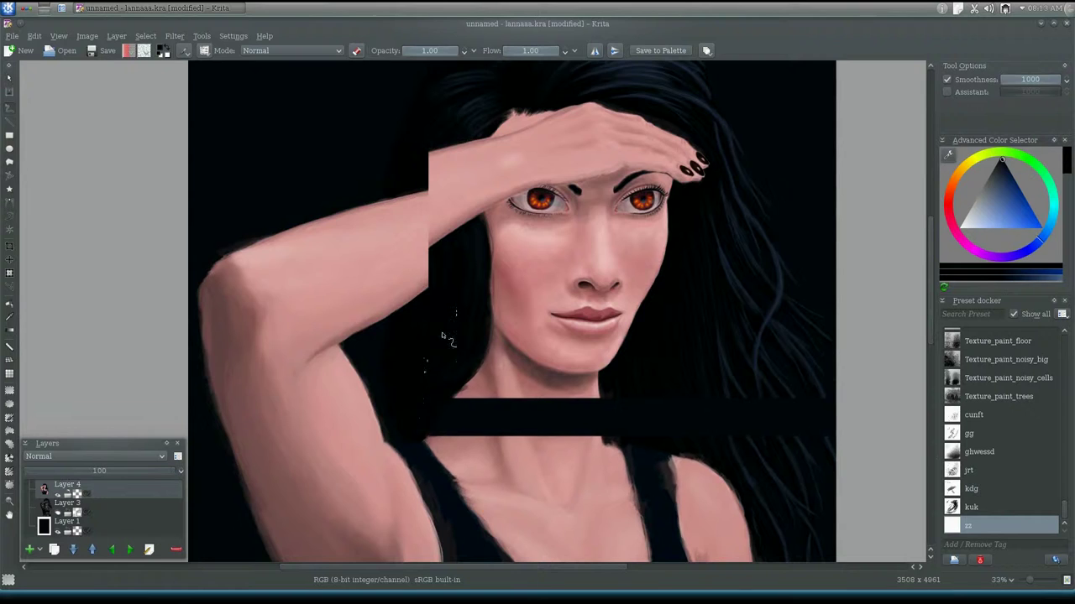
Step: Paint sampled skin tone over the break in the forearm and erase the excess along its edges
drag(441, 336, 387, 197)
ctrl+click(516, 195)
drag(470, 158, 359, 210)
drag(436, 180, 353, 323)
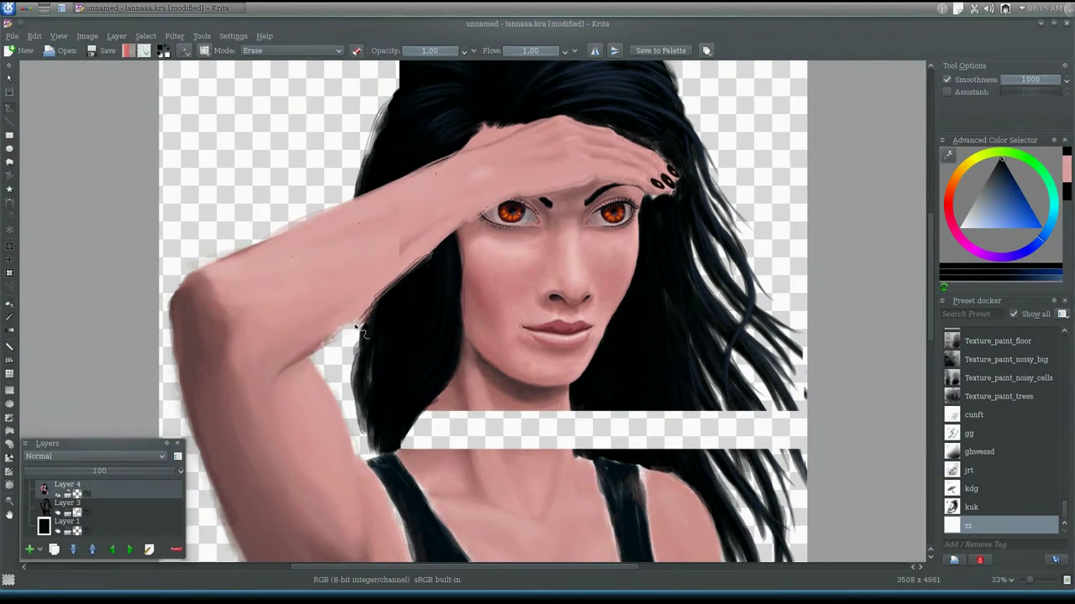
drag(419, 243, 395, 210)
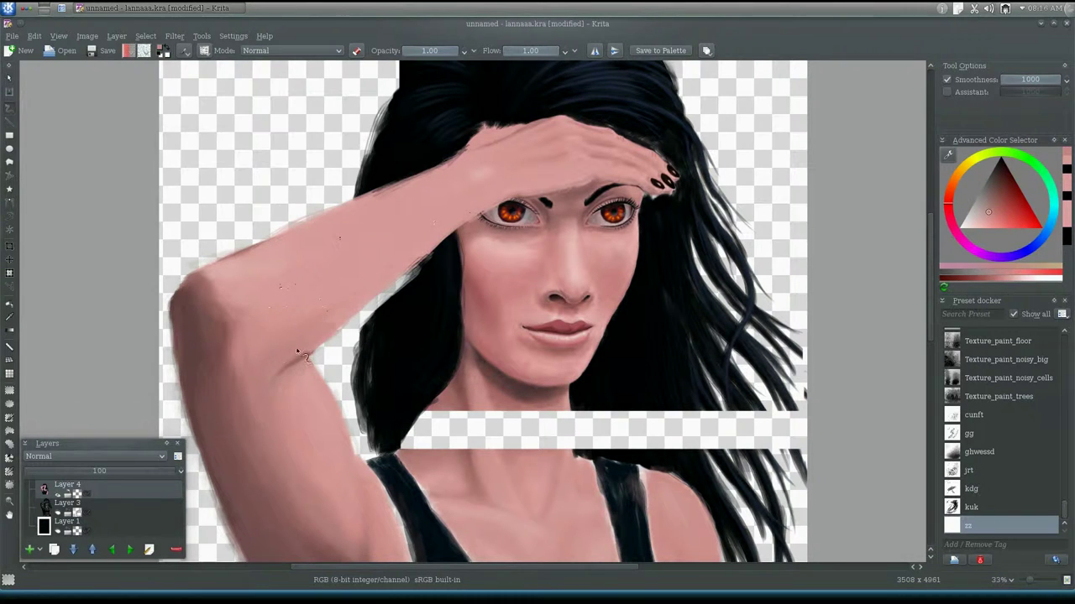
Step: Fill the gap in the neck with skin tone and extend the black hair beside it down to the shoulder
drag(298, 353, 241, 294)
drag(420, 393, 426, 330)
drag(504, 353, 403, 394)
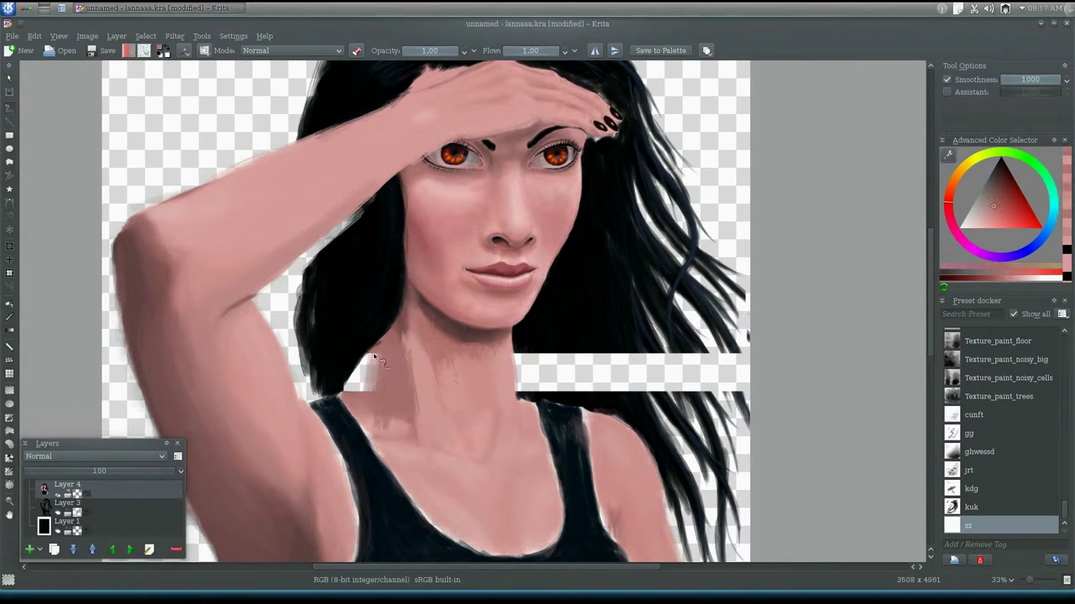
drag(395, 353, 369, 419)
scroll(471, 402, up, 2)
scroll(471, 401, down, 4)
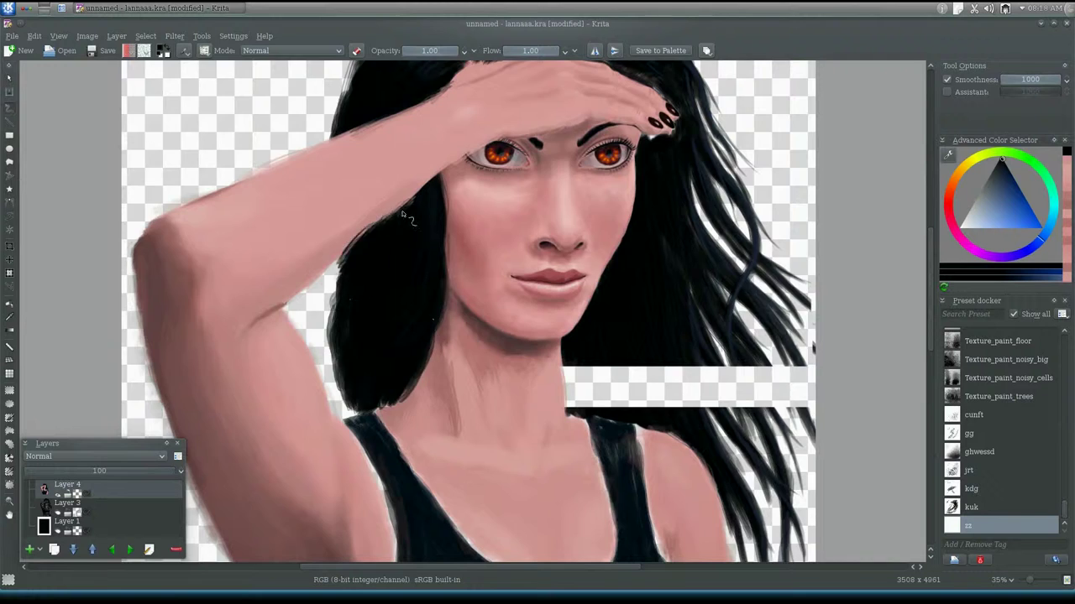
key(ctrl+t)
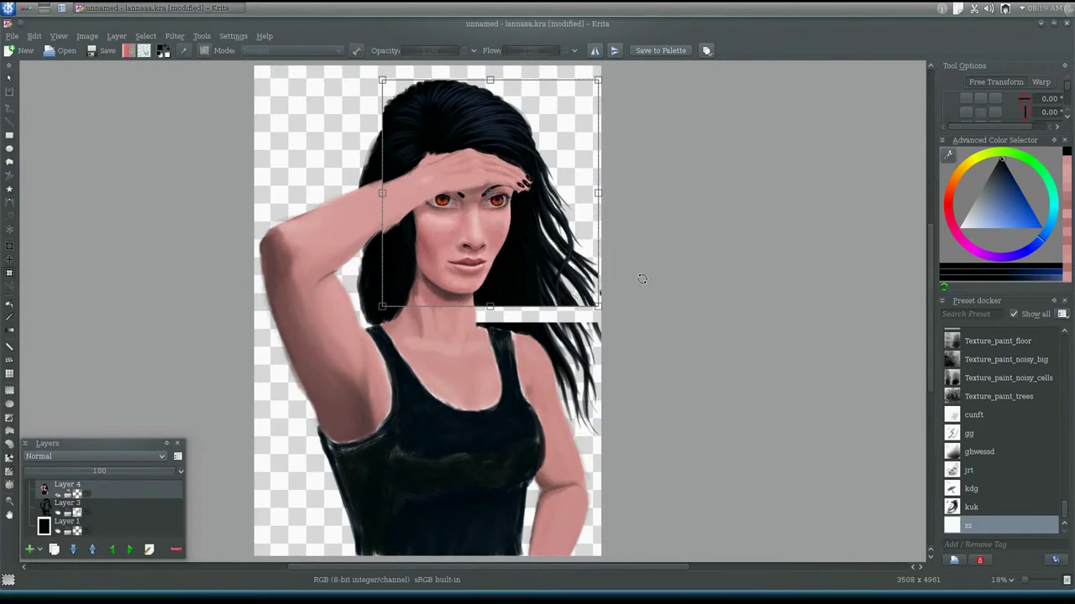
scroll(642, 279, down, 1)
key(b)
scroll(434, 245, up, 2)
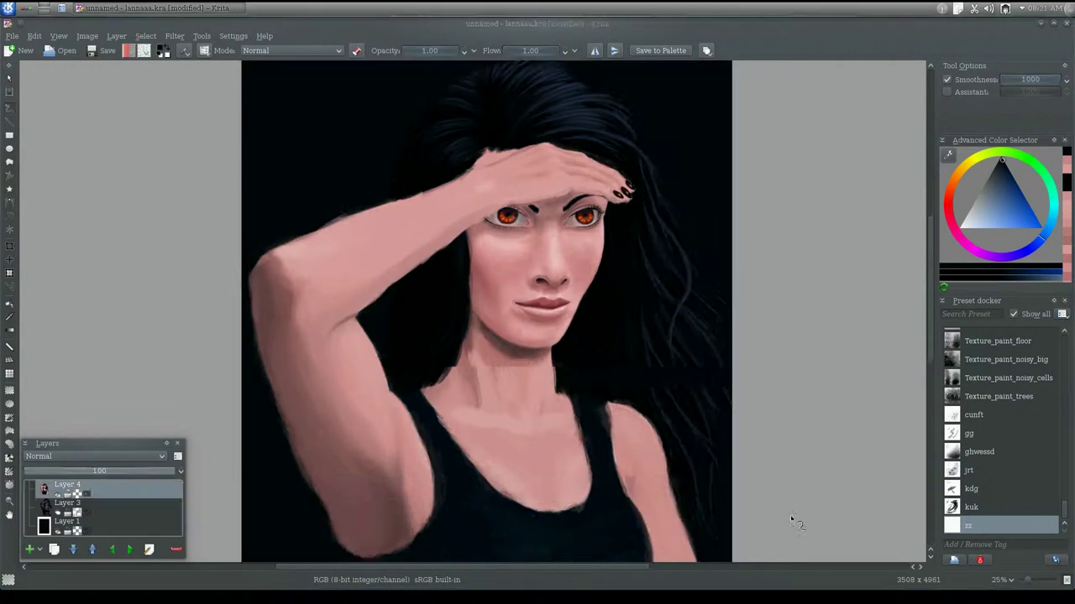
Step: Blend the skin tones of the raised upper arm and the neck with the zz brush at 0.78 opacity
key(ctrl+shift+0)
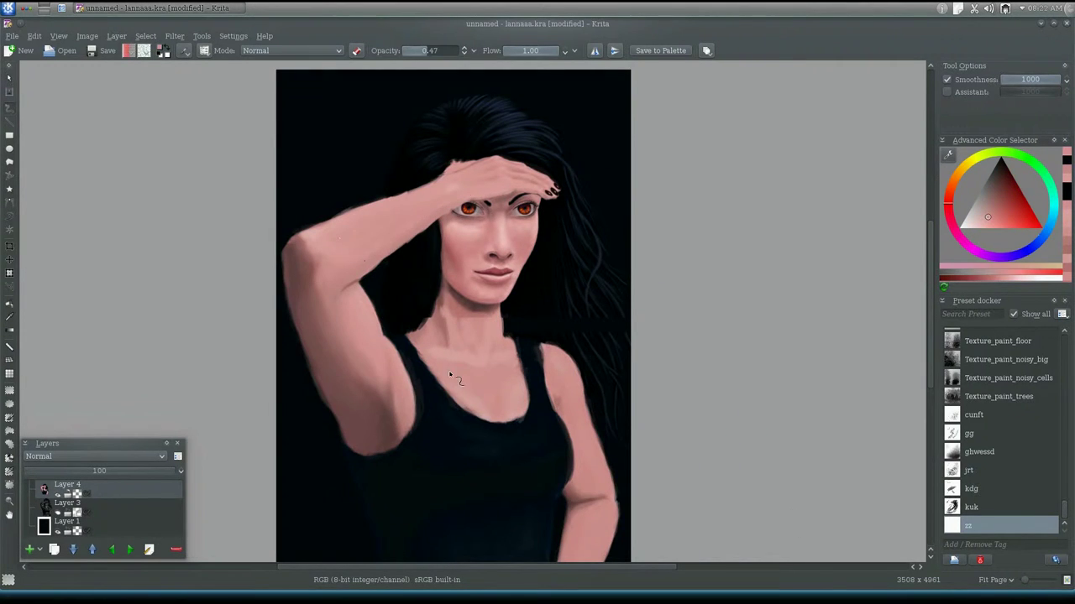
scroll(504, 336, up, 5)
key(/)
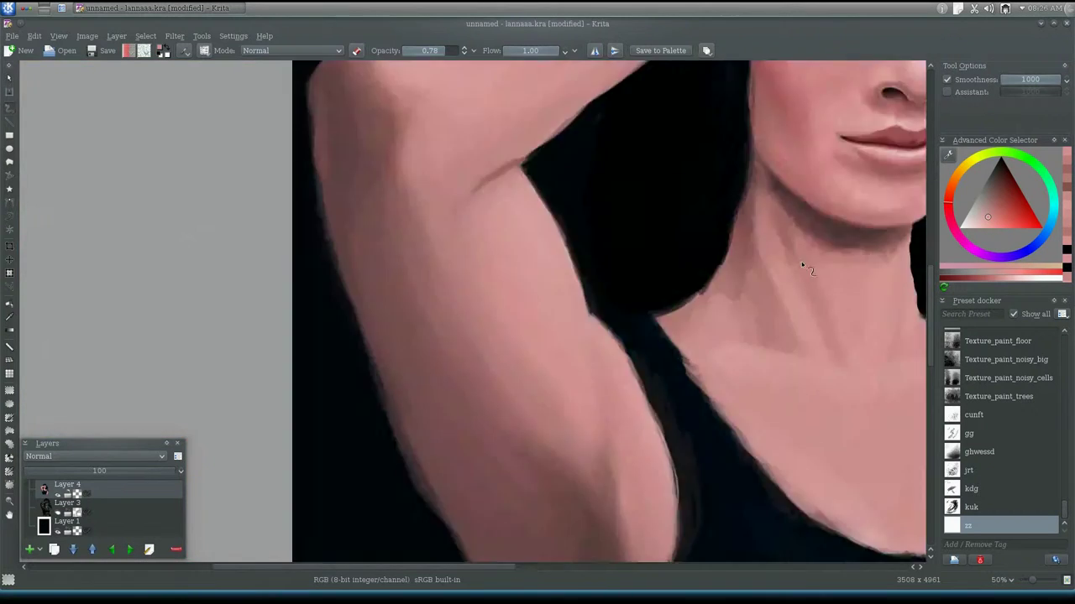
Step: Smooth the chest and collarbone skin tones in mirrored view with the zz brush at 0.78 opacity, and restore the normal view
scroll(802, 267, down, 4)
key(m)
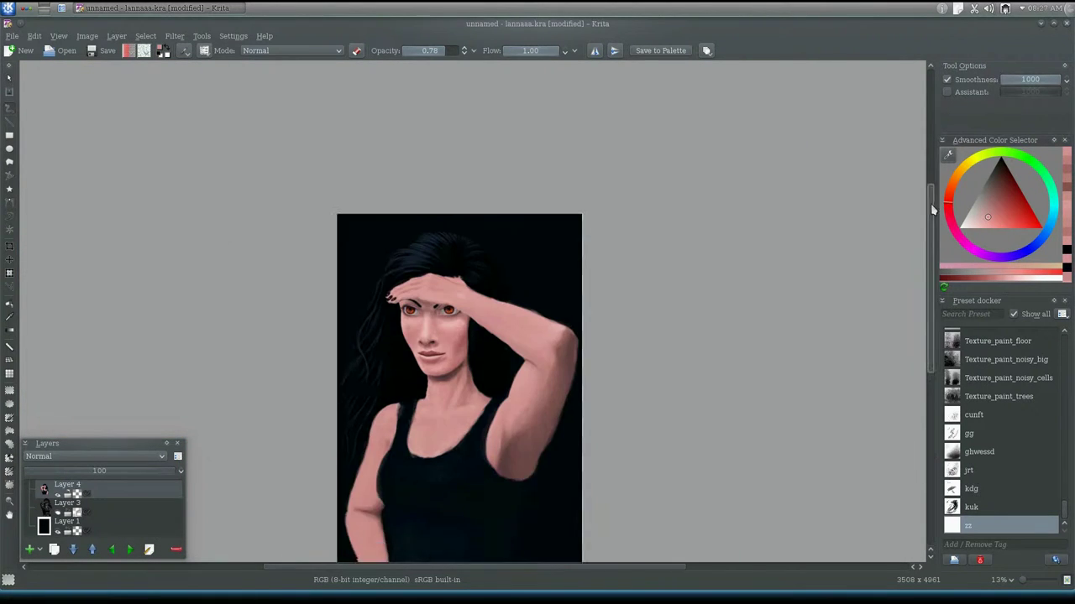
scroll(660, 115, up, 3)
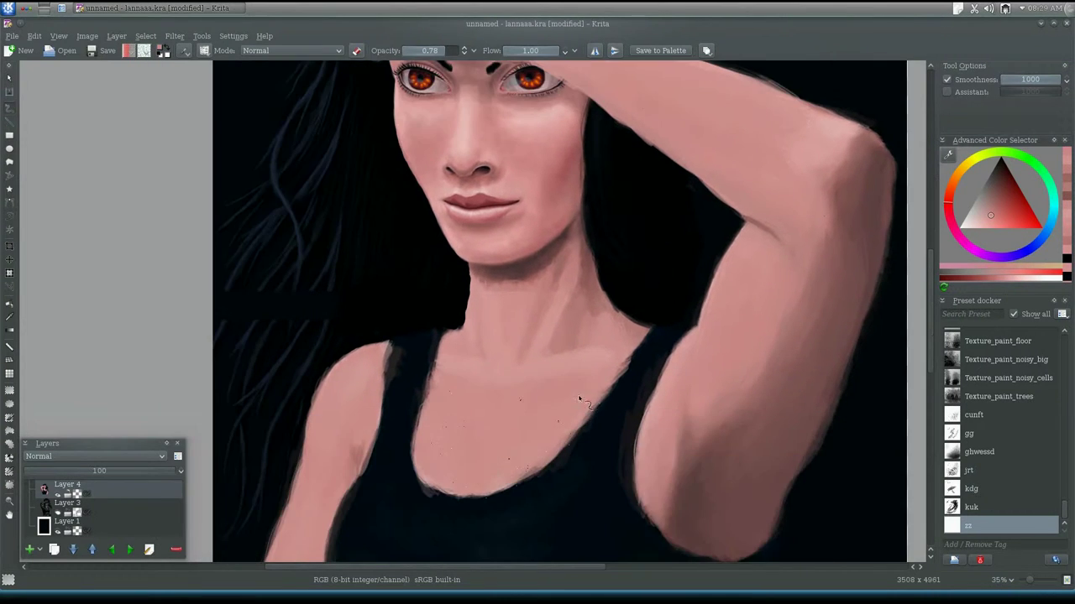
scroll(502, 369, down, 3)
key(m)
Step: Blend a lighter skin tone into the cheek with the zz brush at 0.33 opacity
scroll(626, 317, up, 4)
click(474, 50)
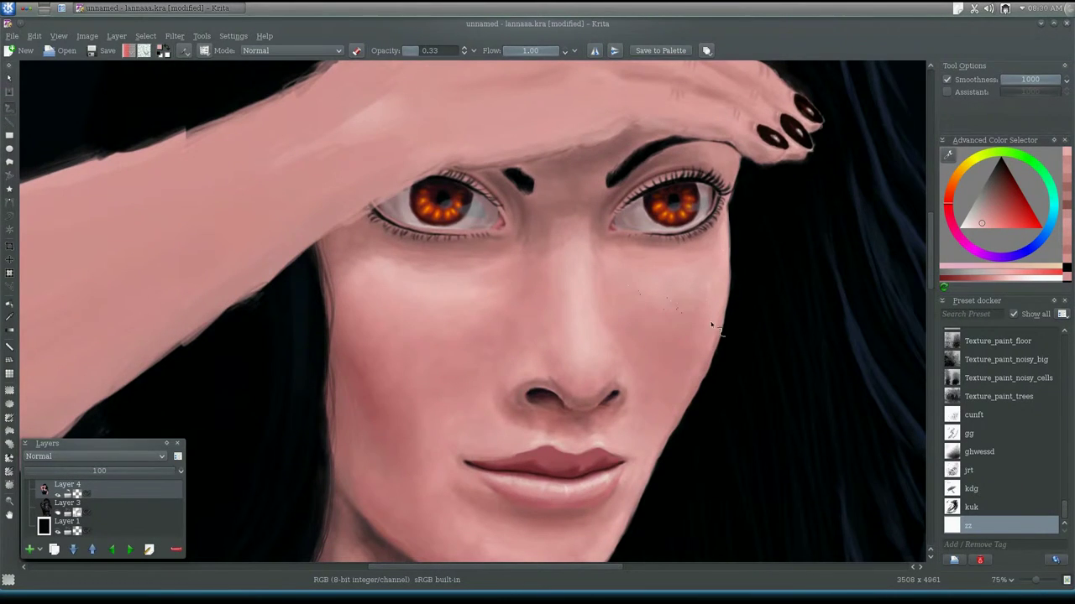
scroll(487, 315, down, 4)
Step: Shade the neck below the jaw in a darker skin tone with the ghwessd brush at 0.08 opacity
key(/)
scroll(486, 252, up, 3)
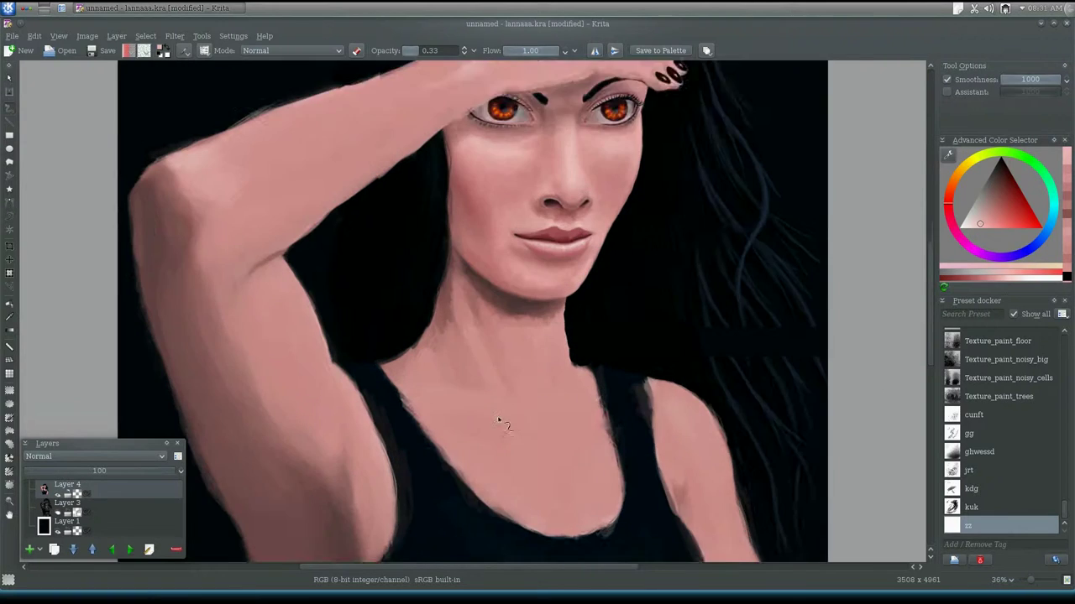
drag(690, 357, 675, 383)
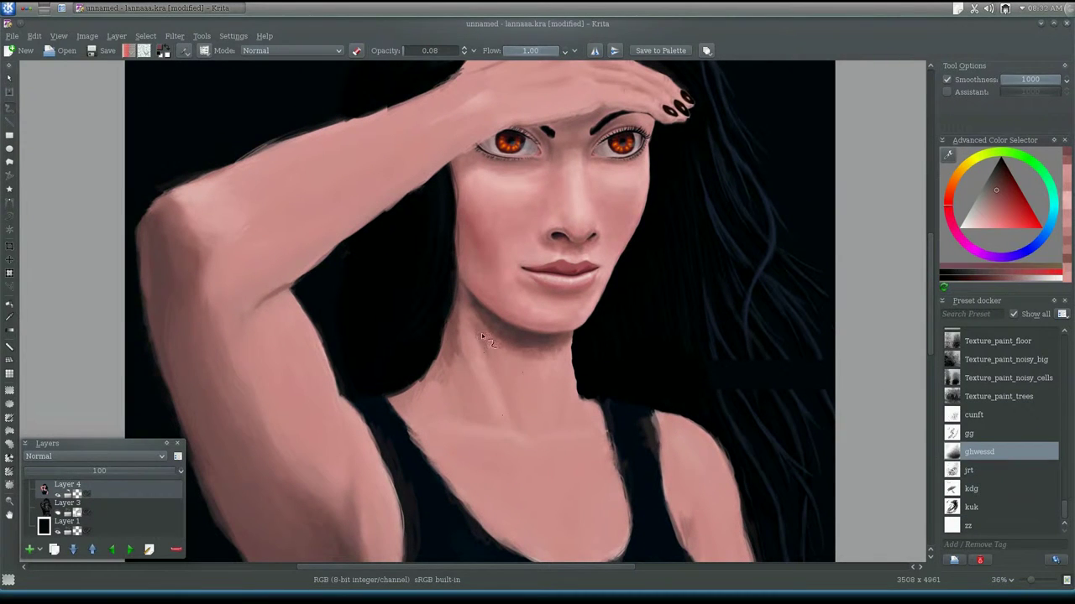
mouse_move(424, 386)
mouse_down()
mouse_move(401, 428)
mouse_move(455, 268)
mouse_move(419, 380)
mouse_up()
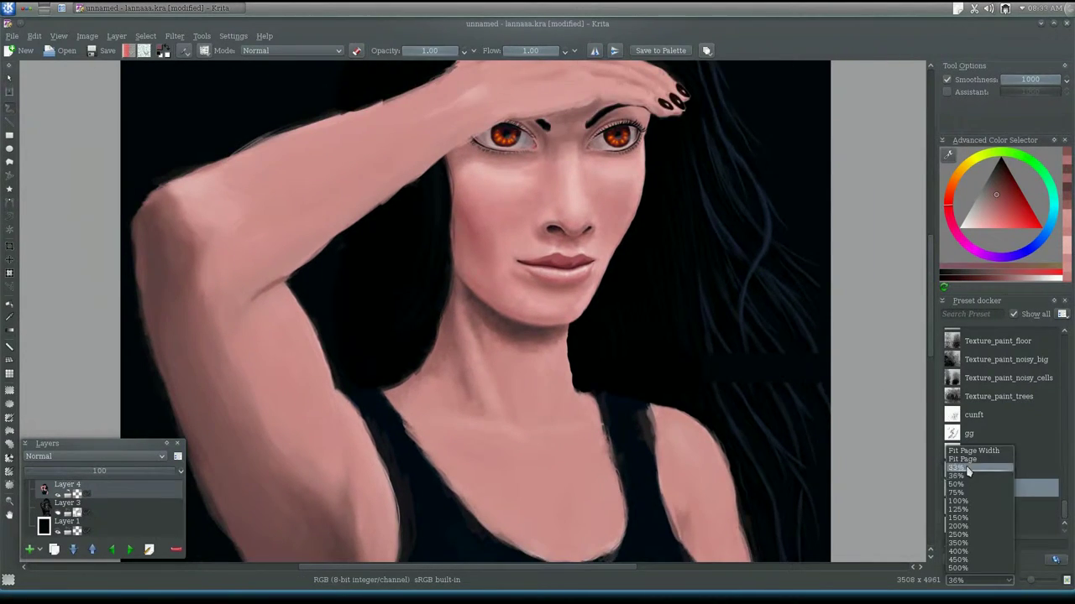
Step: Clean up the outer edge of the raised upper arm with sampled skin tone and the kdg brush at full opacity
click(971, 488)
scroll(579, 262, up, 4)
mouse_move(578, 262)
mouse_down()
mouse_move(603, 424)
mouse_move(294, 381)
mouse_move(552, 331)
mouse_move(460, 424)
mouse_up()
ctrl+click(294, 381)
scroll(460, 424, down, 5)
scroll(384, 372, up, 3)
drag(384, 372, 366, 288)
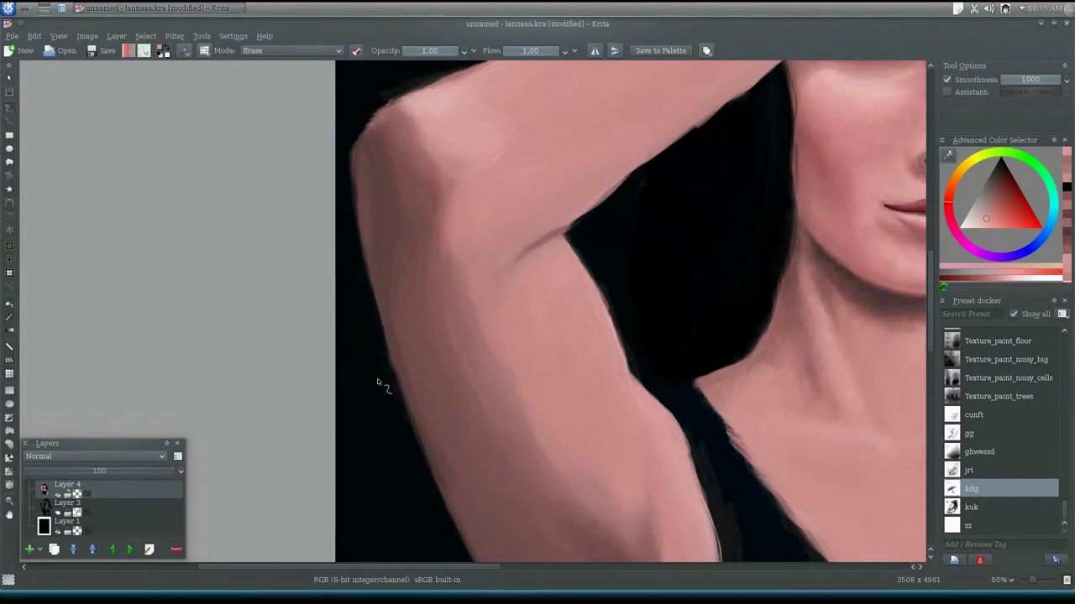
Step: Refine the upper edge of the forearm in a darker skin tone with the kdg brush at full opacity
scroll(417, 313, up, 1)
key(e)
key(e)
drag(493, 280, 430, 252)
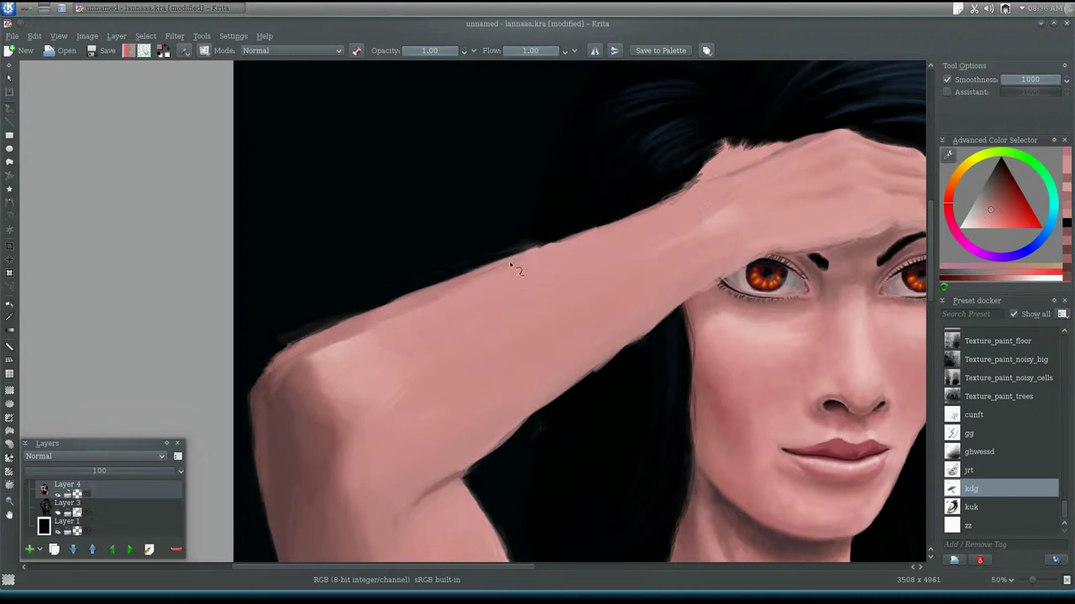
scroll(434, 293, down, 4)
scroll(504, 252, up, 3)
Step: Blend the shadow running from the elbow down the upper arm with the zz brush at 0.35 opacity
key(slash)
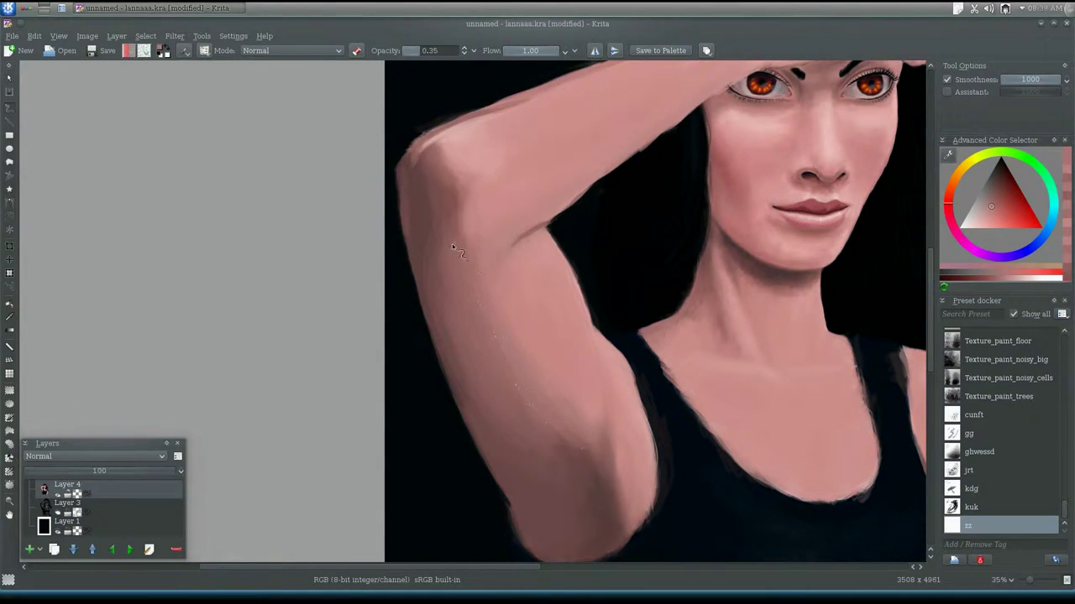
scroll(564, 435, down, 4)
scroll(582, 336, up, 3)
Step: Erase the uneven outline at the lower end of the raised upper arm with the zz brush at full opacity
key(e)
drag(438, 236, 219, 231)
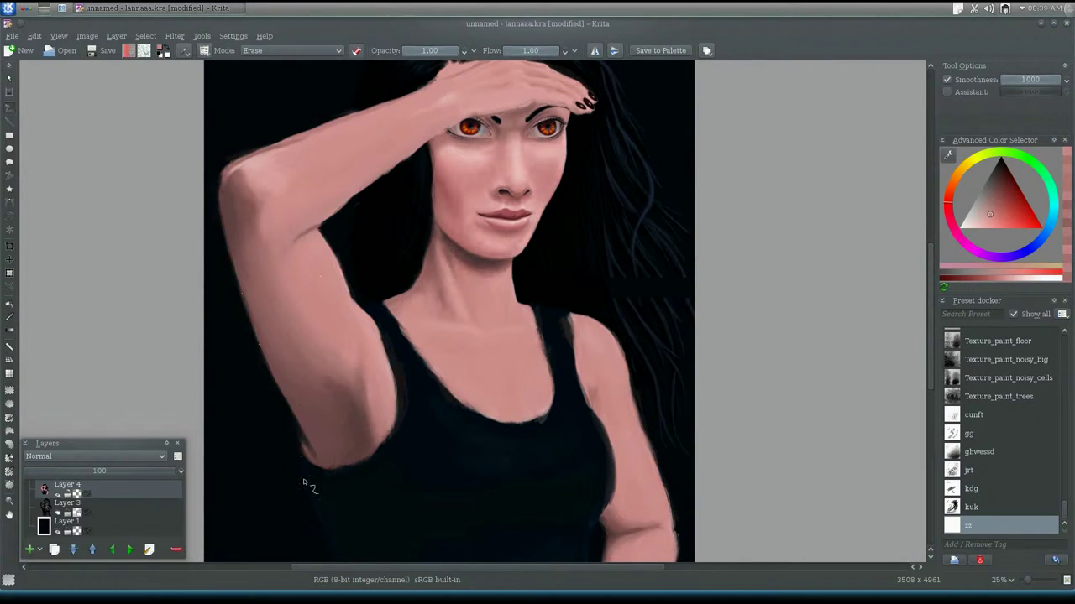
click(999, 580)
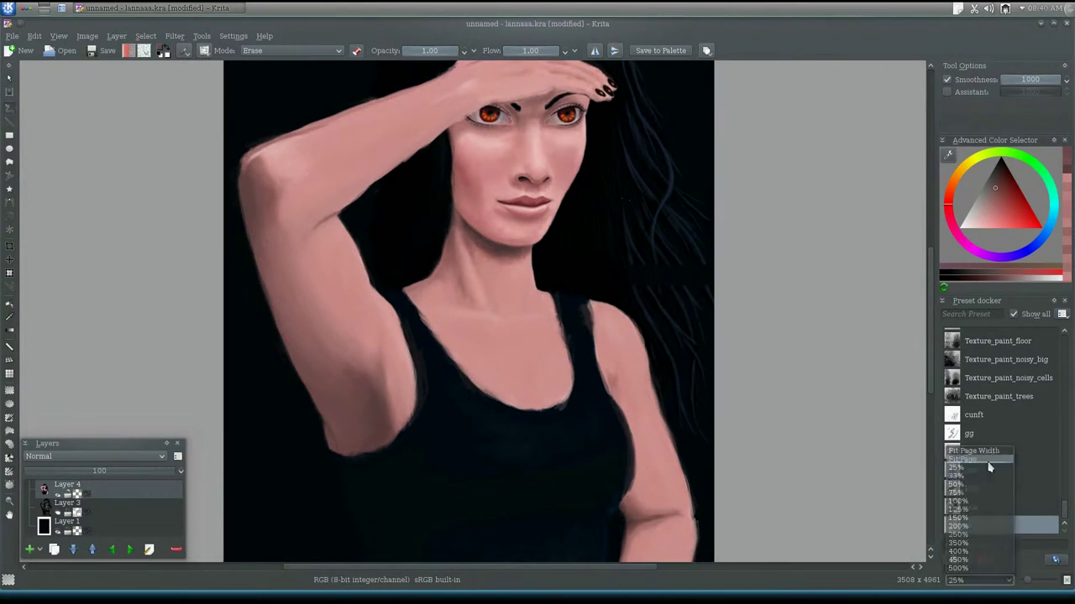
click(972, 460)
click(999, 580)
click(957, 485)
key(e)
key(2)
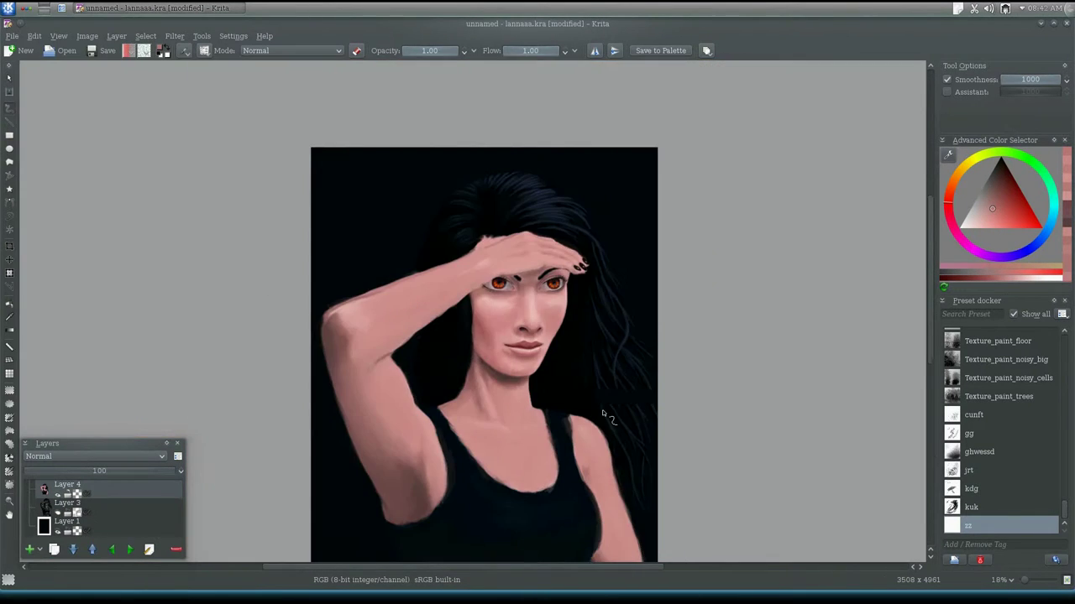
Step: Check the figure's proportions with the image upside down in mirrored view, and return it upright
click(87, 35)
click(109, 176)
key(m)
click(58, 35)
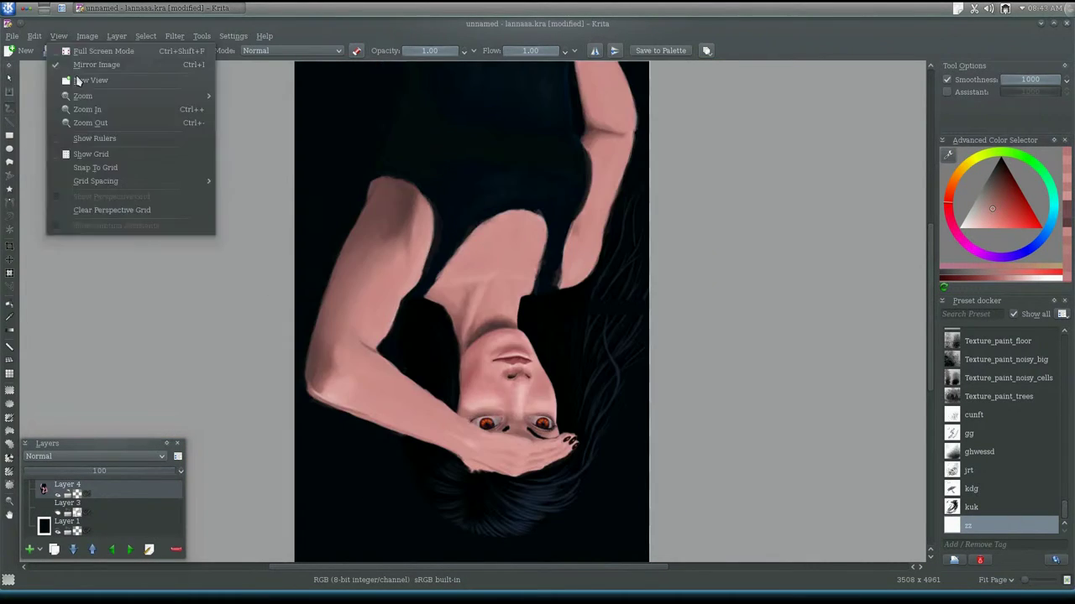
click(100, 207)
Step: Shade the elbow in sampled darker skin tones with the ghwessd brush at 0.09 opacity
key(/)
drag(538, 227, 423, 138)
ctrl+click(632, 250)
ctrl+click(621, 287)
drag(638, 215, 577, 288)
ctrl+click(524, 171)
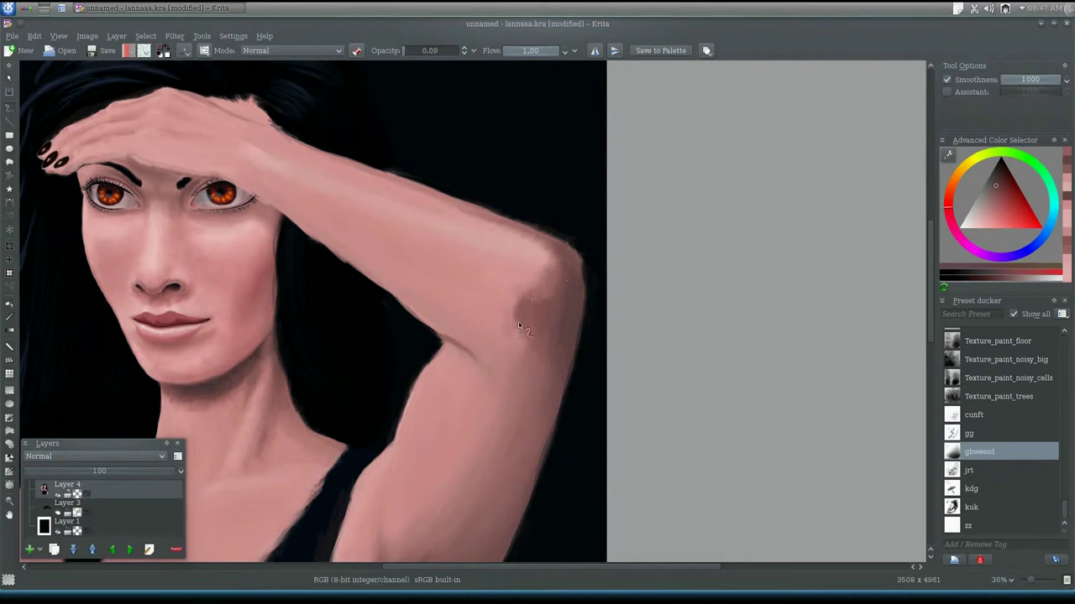
Step: Blend sampled skin tones across the forearm and elbow with the zz brush at 0.78 opacity, and turn off the mirrored view
ctrl+click(354, 208)
drag(353, 207, 731, 296)
ctrl+click(417, 255)
key(/)
ctrl+click(669, 300)
key(2)
key(m)
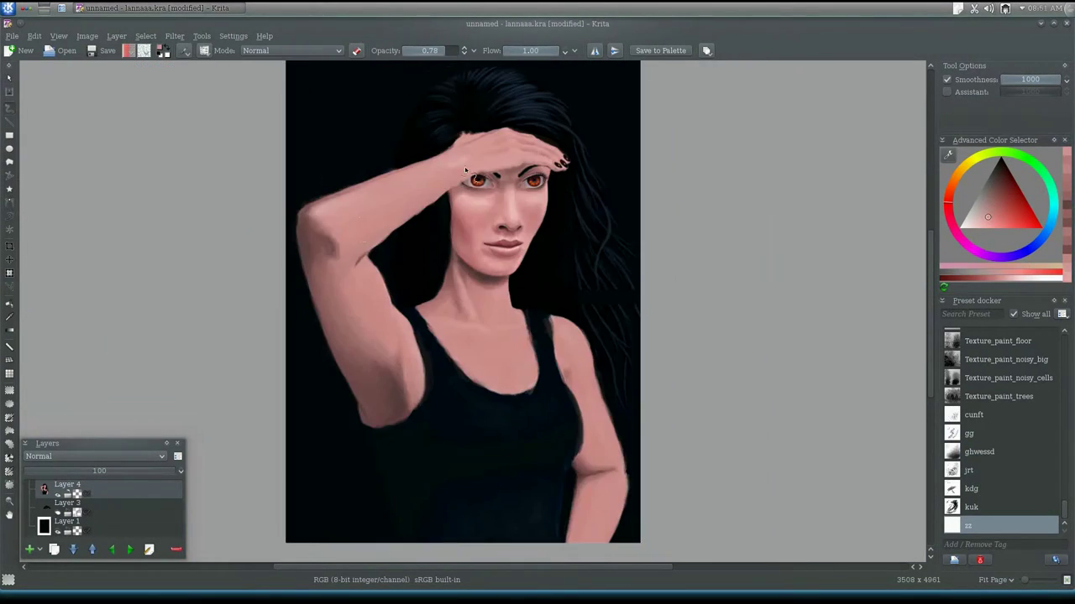
Step: Soften the forearm and elbow shading in a sampled skin tone with the ghwessd brush at 0.08 opacity
drag(726, 163, 801, 163)
scroll(557, 244, up, 4)
key(/)
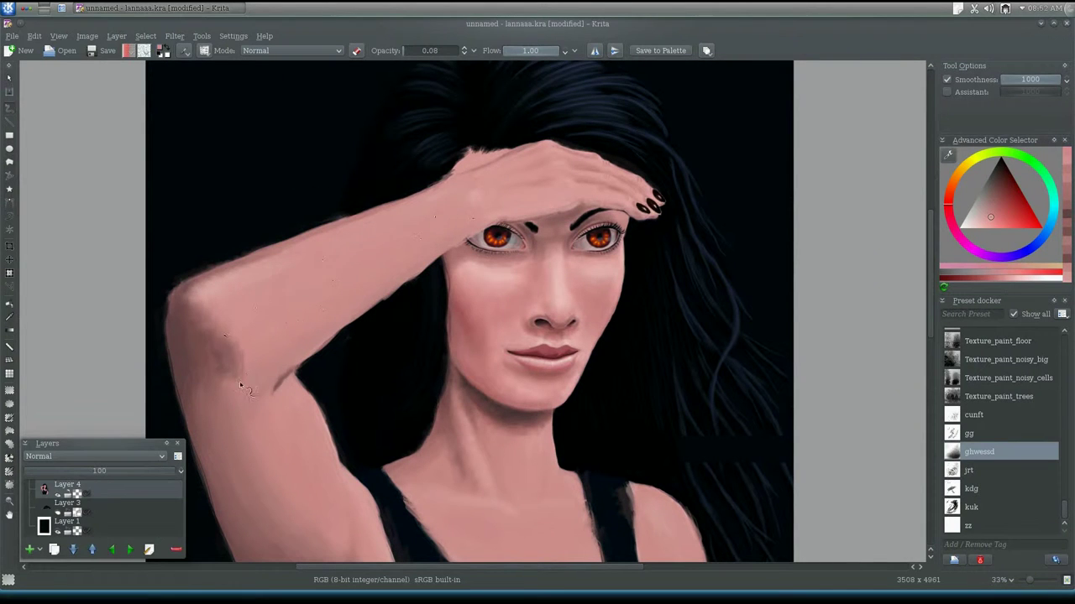
ctrl+click(529, 288)
drag(355, 254, 395, 293)
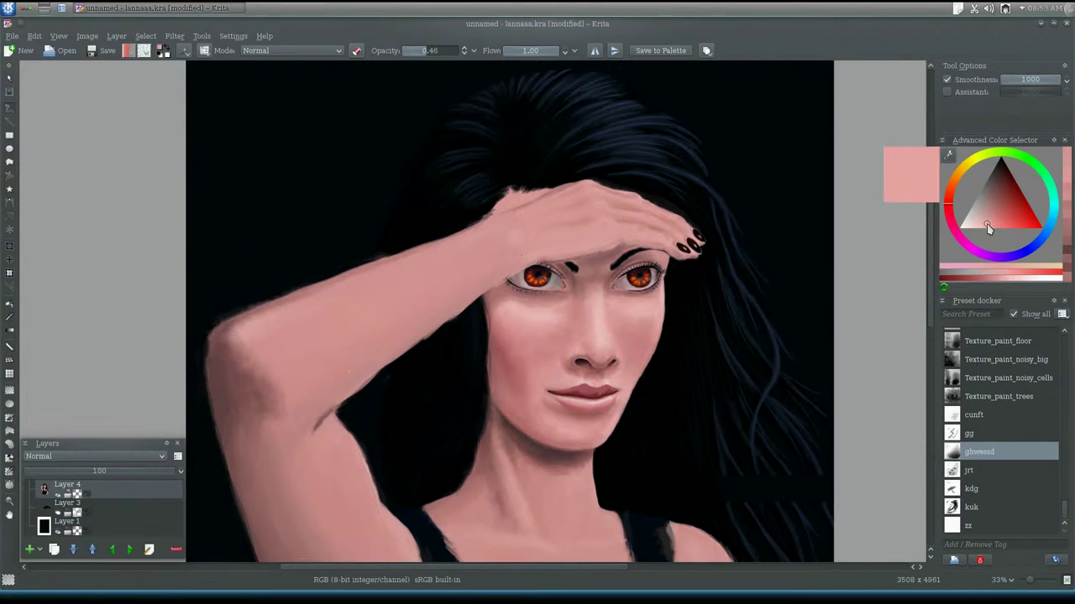
Step: Brighten the middle of the forearm in a lighter pink with the ghwessd brush at 0.08 opacity
scroll(372, 314, down, 3)
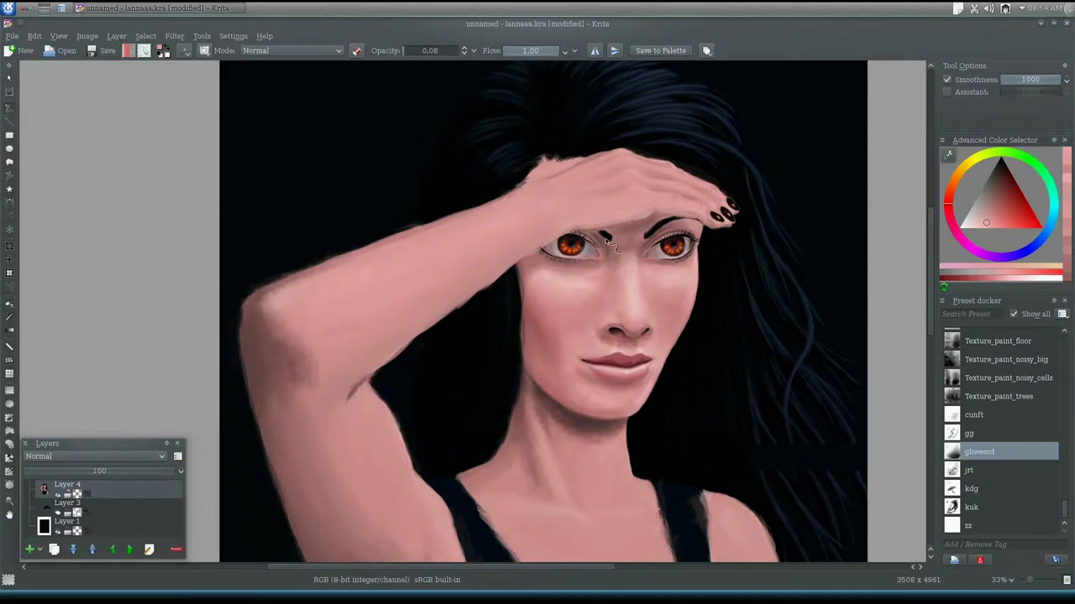
scroll(398, 256, up, 5)
scroll(304, 319, up, 2)
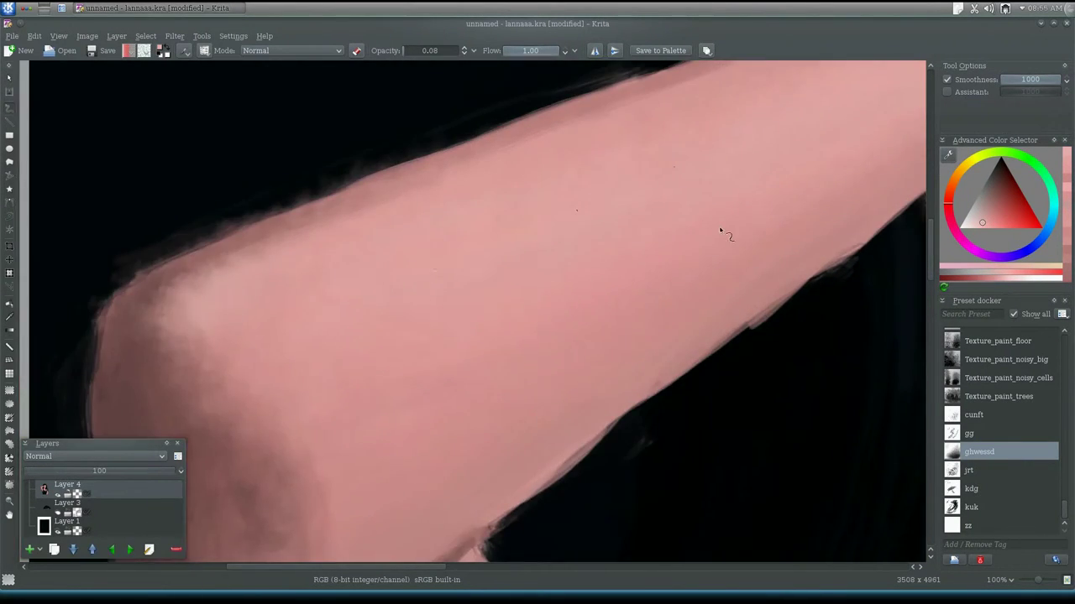
scroll(671, 227, down, 2)
Step: Model the back of the hand with light and dark skin tones using the ghwessd brush at 0.08 opacity
key(2)
scroll(713, 183, up, 5)
scroll(713, 183, down, 2)
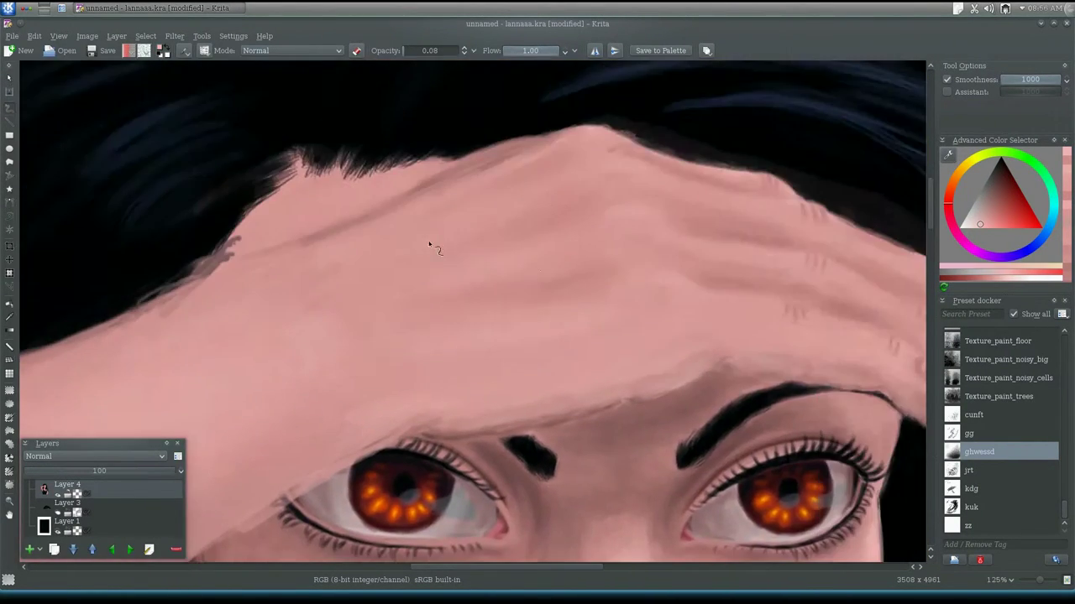
scroll(704, 319, up, 2)
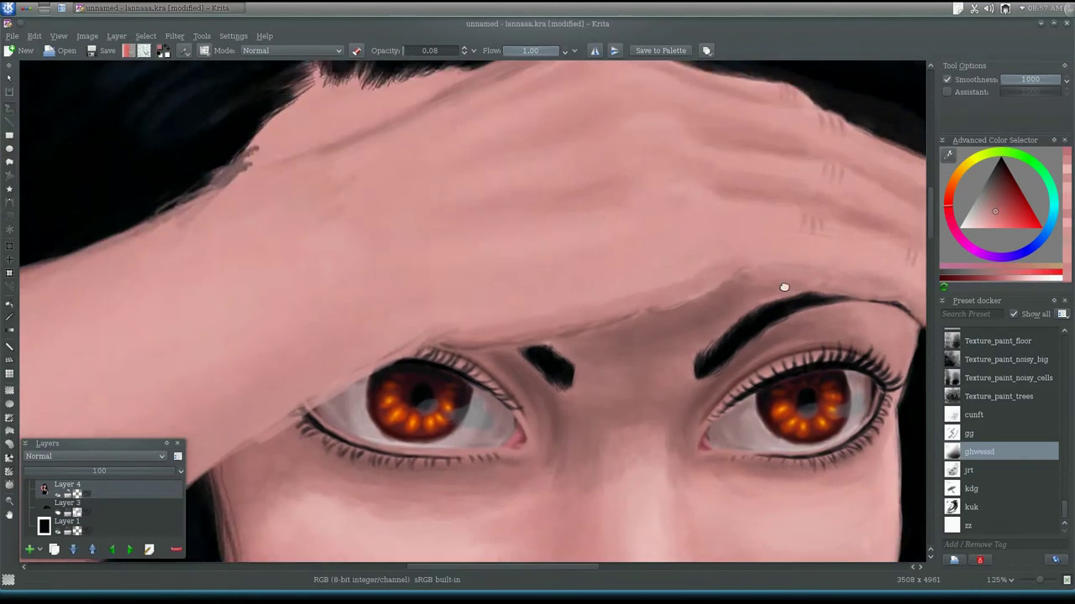
click(999, 580)
click(958, 501)
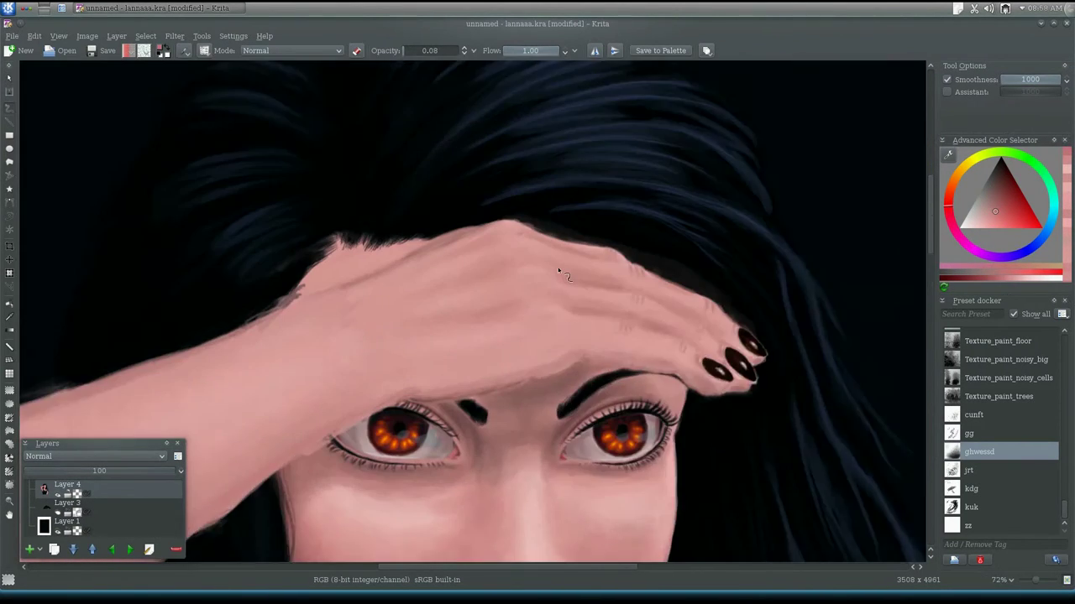
scroll(713, 351, down, 5)
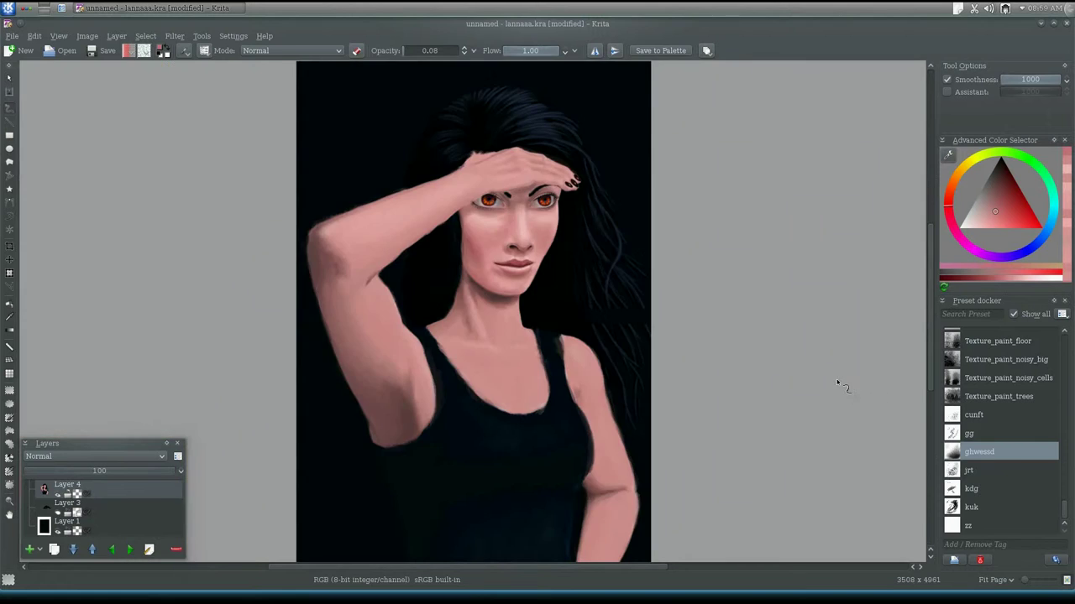
Step: Sample a skin tone from the hand and strengthen the tendon and knuckle shading at 0.08 opacity
scroll(840, 383, up, 7)
scroll(602, 232, down, 2)
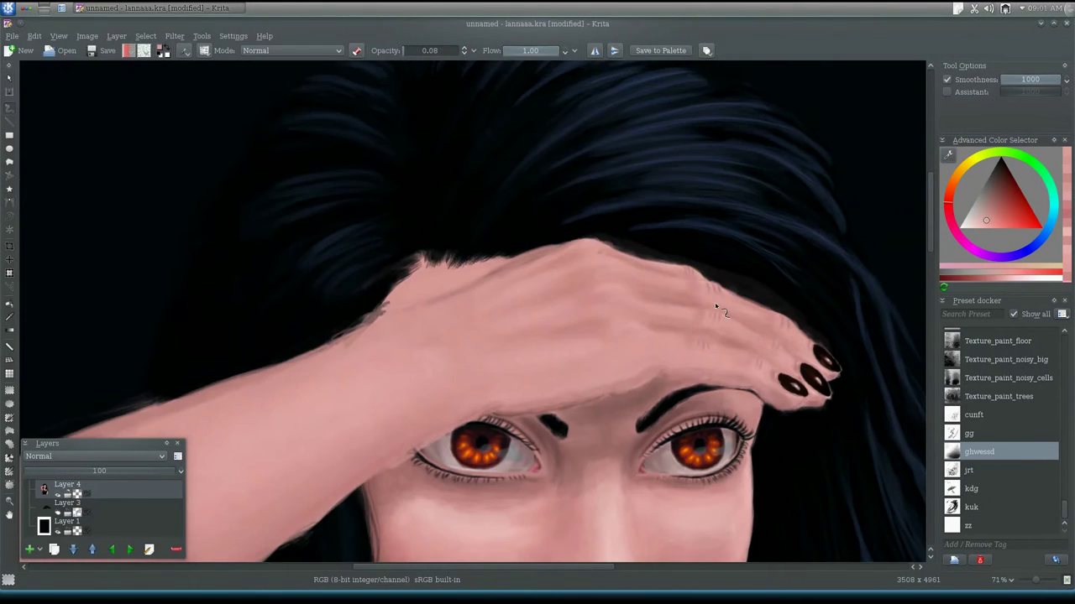
ctrl+click(573, 263)
mouse_move(493, 322)
mouse_down()
mouse_move(457, 259)
mouse_move(550, 269)
mouse_up()
scroll(498, 253, down, 5)
scroll(442, 154, up, 4)
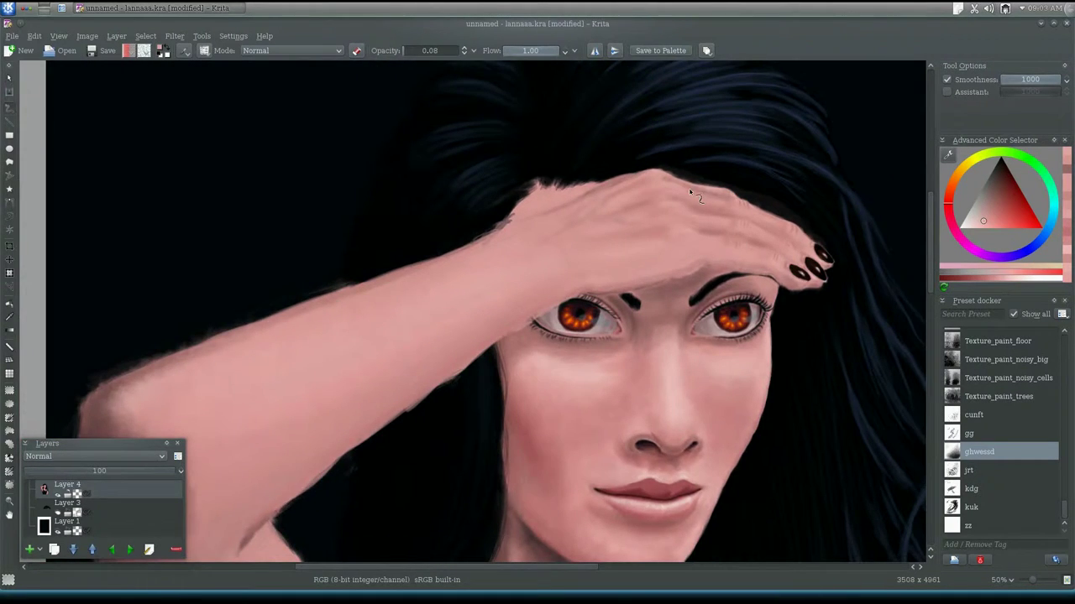
Step: Erase the stray smudges along the raised forearm's upper edge with the kdg brush at 1.00 opacity
scroll(615, 254, up, 2)
scroll(625, 220, up, 2)
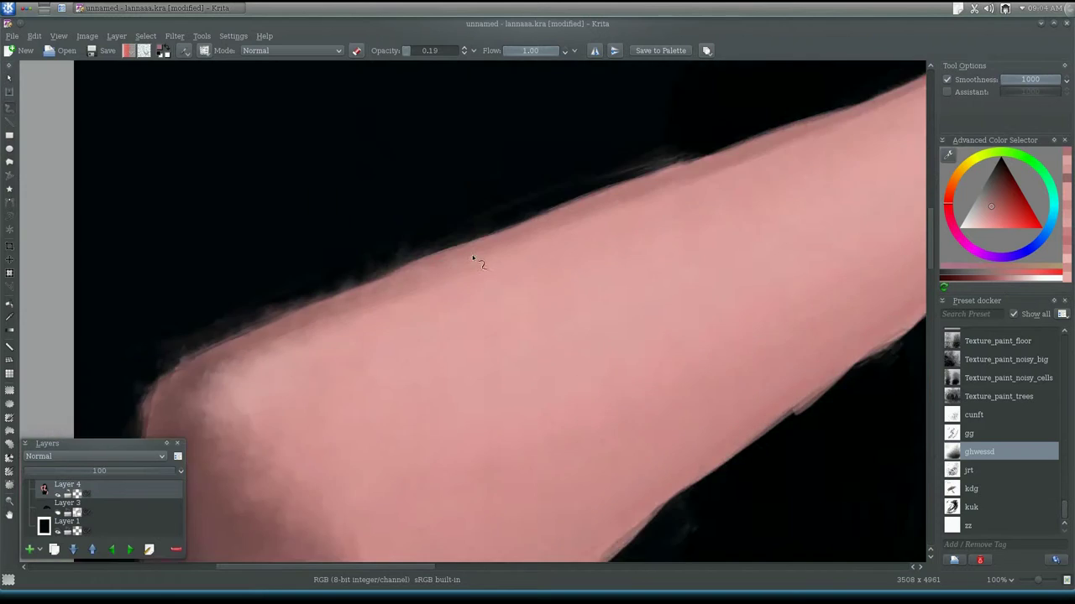
click(356, 50)
click(978, 579)
click(979, 502)
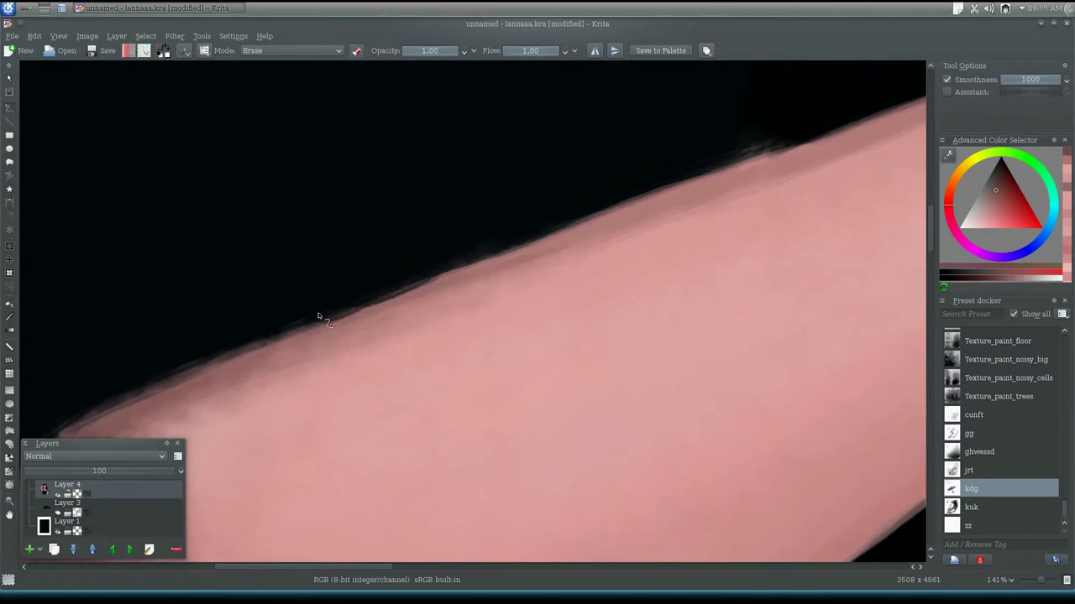
Step: Paint the dark hair edge along the wrist in near-black with the kdg brush at 0.54 opacity
key(e)
scroll(447, 280, down, 3)
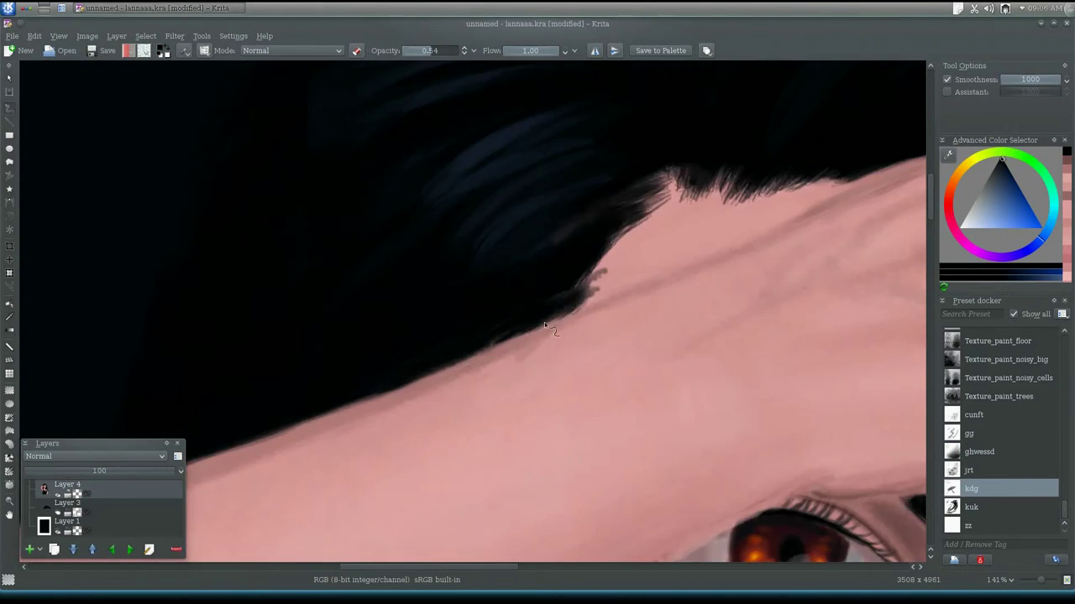
scroll(377, 277, down, 3)
scroll(322, 289, up, 3)
drag(262, 259, 389, 284)
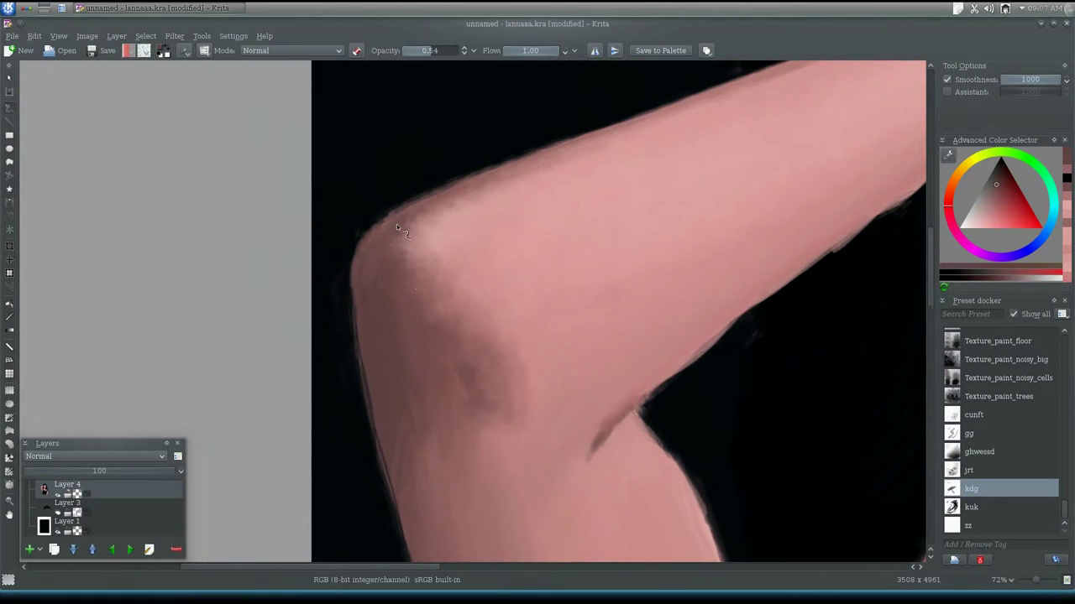
Step: Clean up the outline of the raised elbow and forearm with the kdg brush in sampled skin tones
key(e)
scroll(641, 314, down, 2)
scroll(328, 383, up, 3)
click(1003, 579)
click(978, 495)
drag(482, 224, 467, 351)
scroll(467, 351, up, 2)
drag(283, 336, 521, 217)
scroll(521, 217, down, 8)
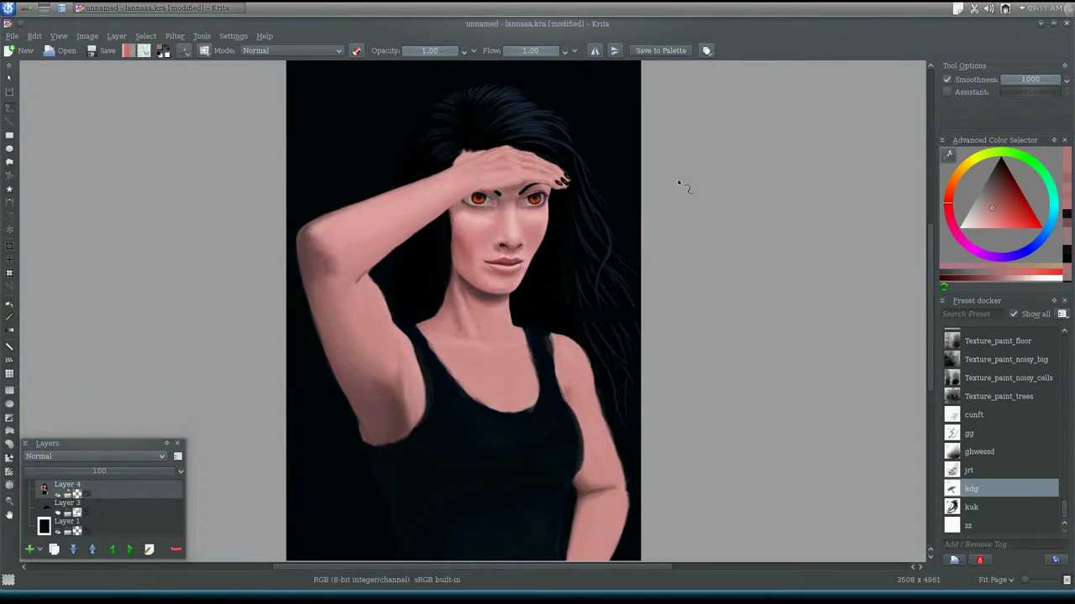
Step: Cover the old hair highlights above the hand in near-black with the kdg brush at 1.00 opacity
scroll(505, 463, up, 4)
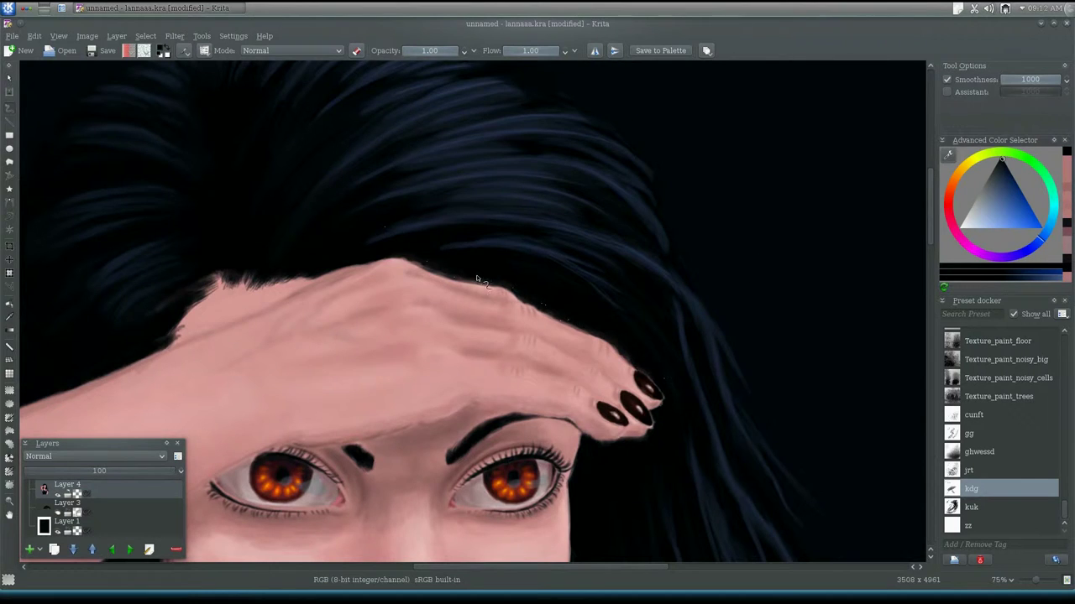
scroll(550, 311, down, 3)
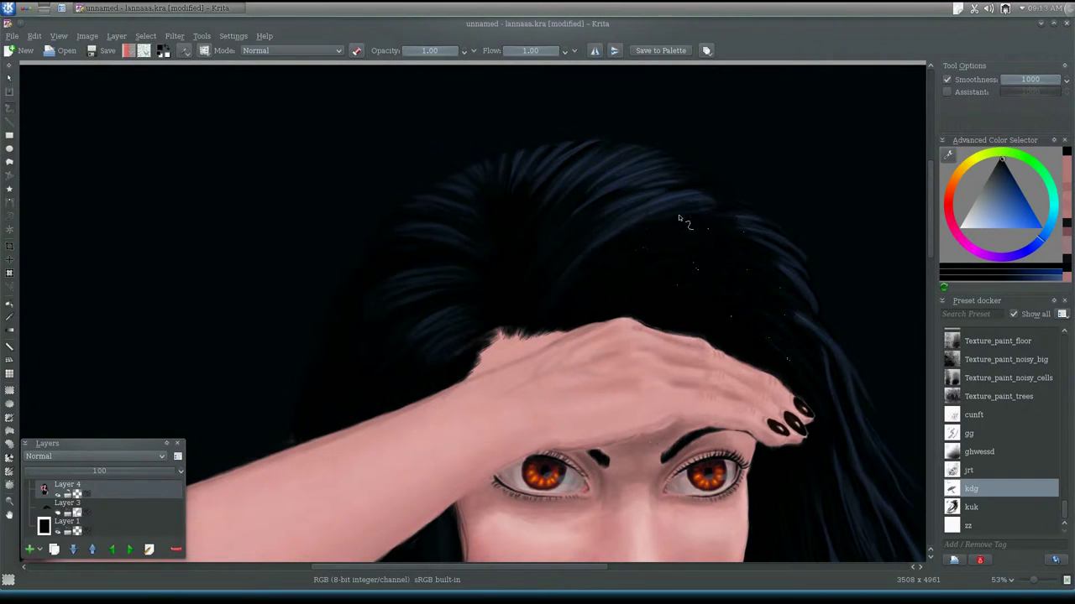
scroll(453, 239, down, 2)
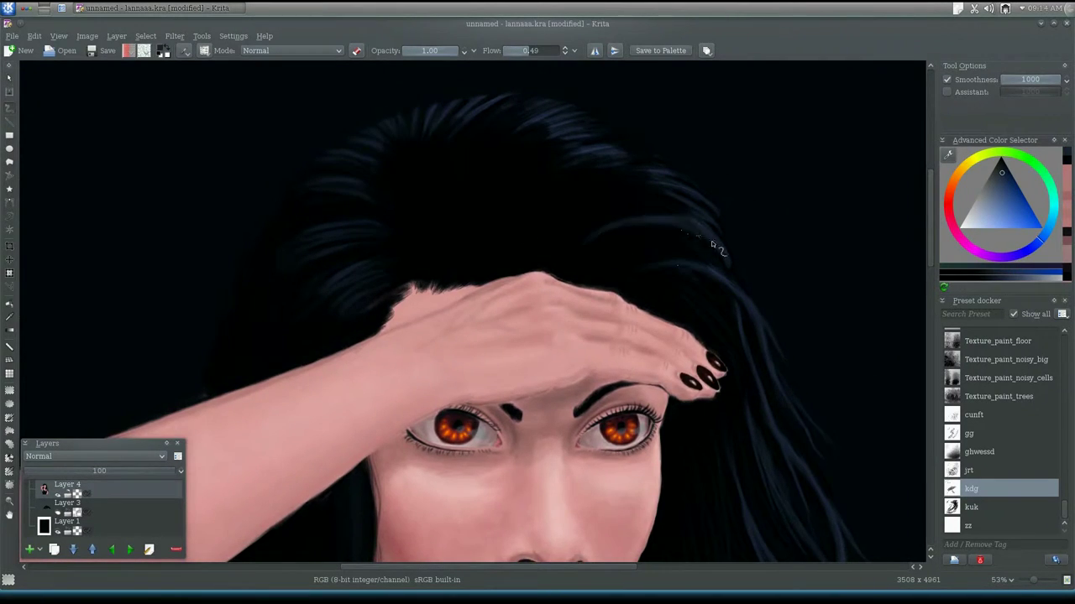
Step: Paint new dark-blue strands across the crown and side hair with the kdg brush at 0.49 flow
scroll(651, 225, up, 1)
scroll(663, 323, down, 3)
scroll(447, 183, up, 2)
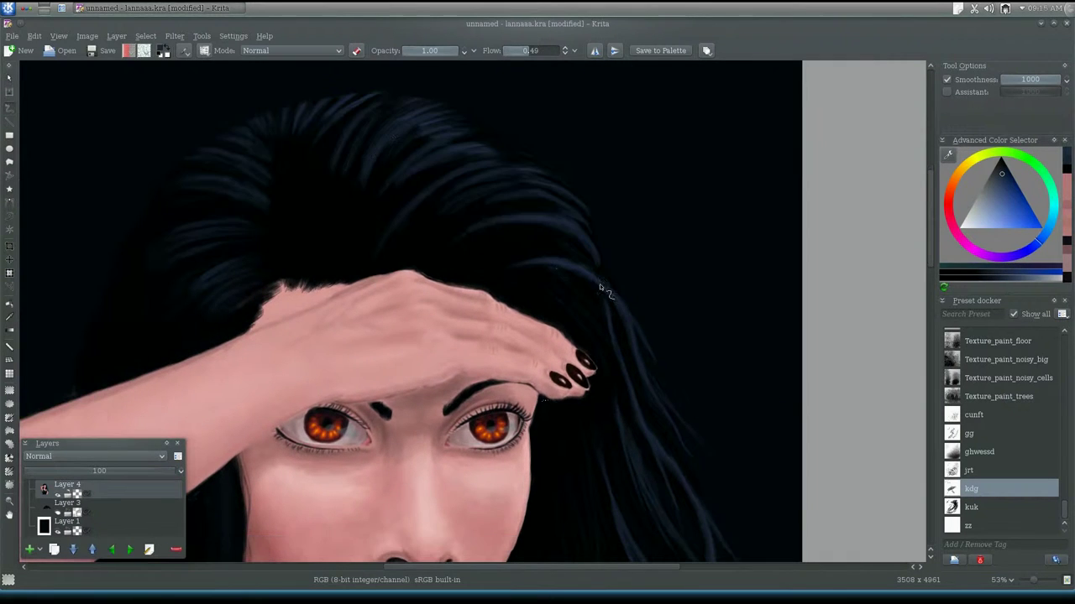
Step: Add faint dark strands to the hair beside the face and neck with the kdg brush at 0.49 flow
scroll(504, 142, down, 3)
scroll(521, 184, up, 4)
key(2)
key(1)
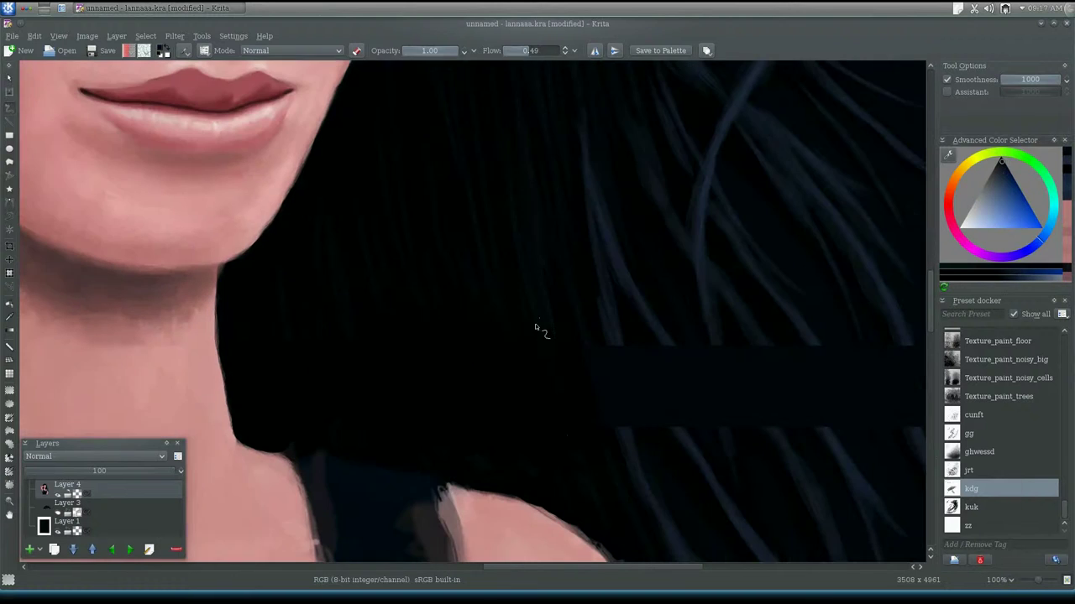
scroll(717, 370, right, 5)
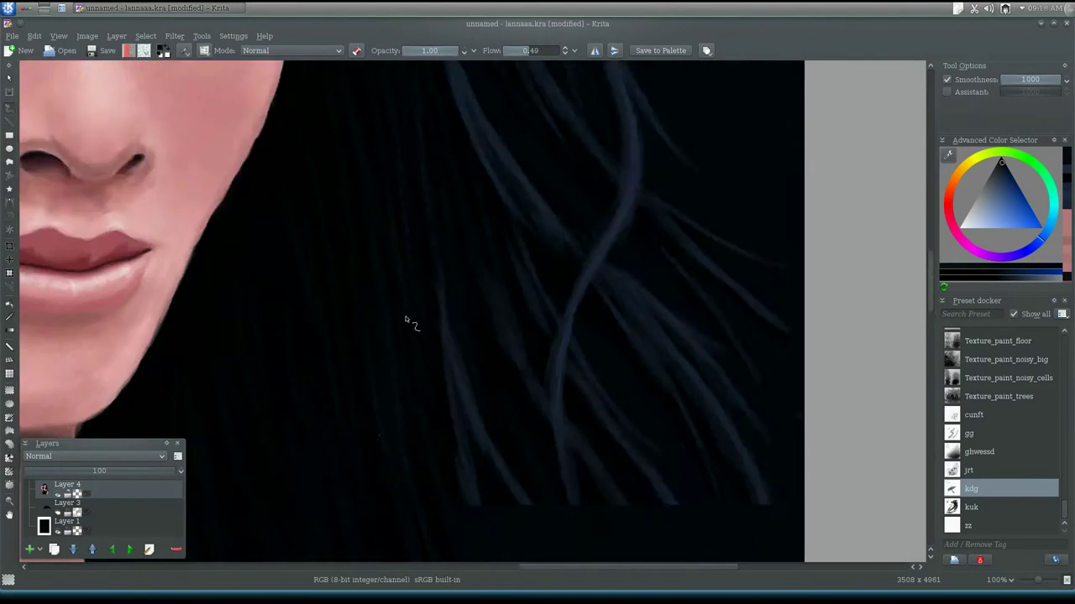
Step: Erase around the broken ends of the loose hair strands with the Basic_erase preset
key(2)
click(978, 579)
click(980, 493)
key(e)
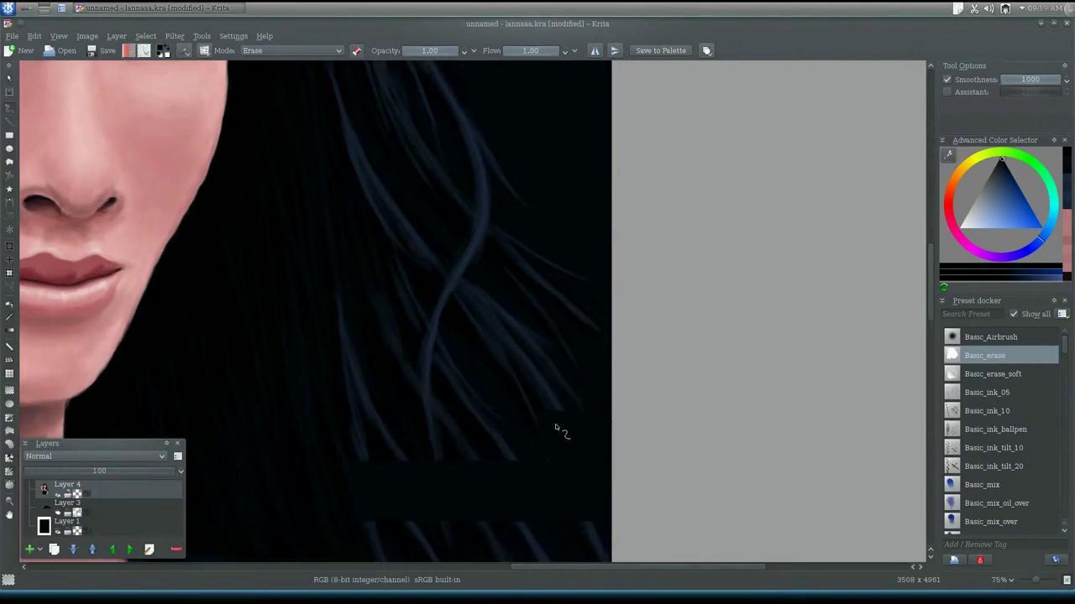
Step: Extend the loose strands across the gap in the side hair in black and dark blue with the kdg brush
key(/)
drag(466, 399, 577, 361)
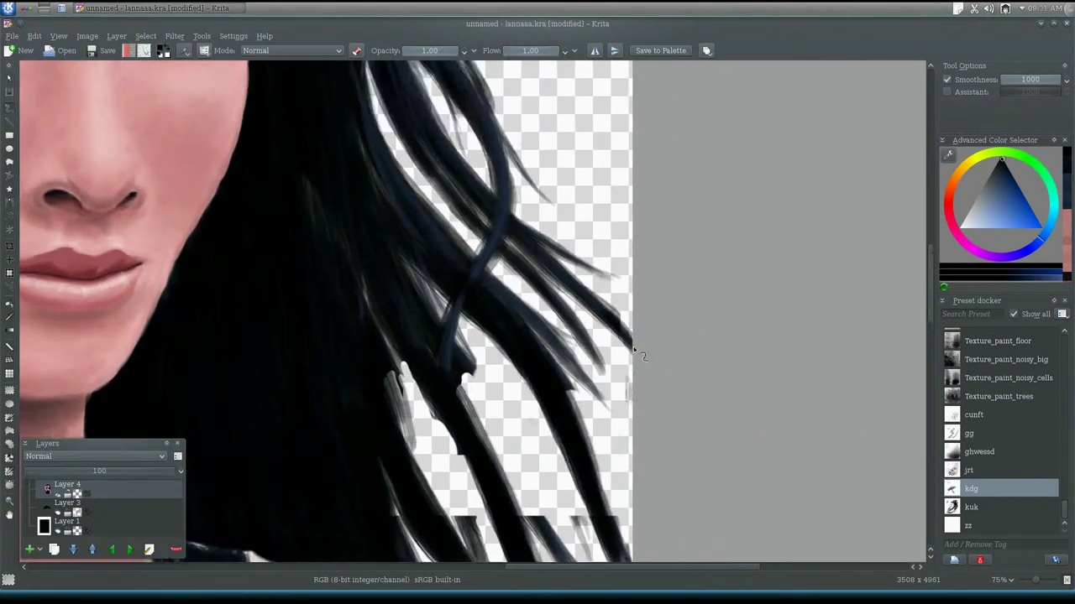
scroll(579, 370, down, 3)
scroll(585, 386, up, 3)
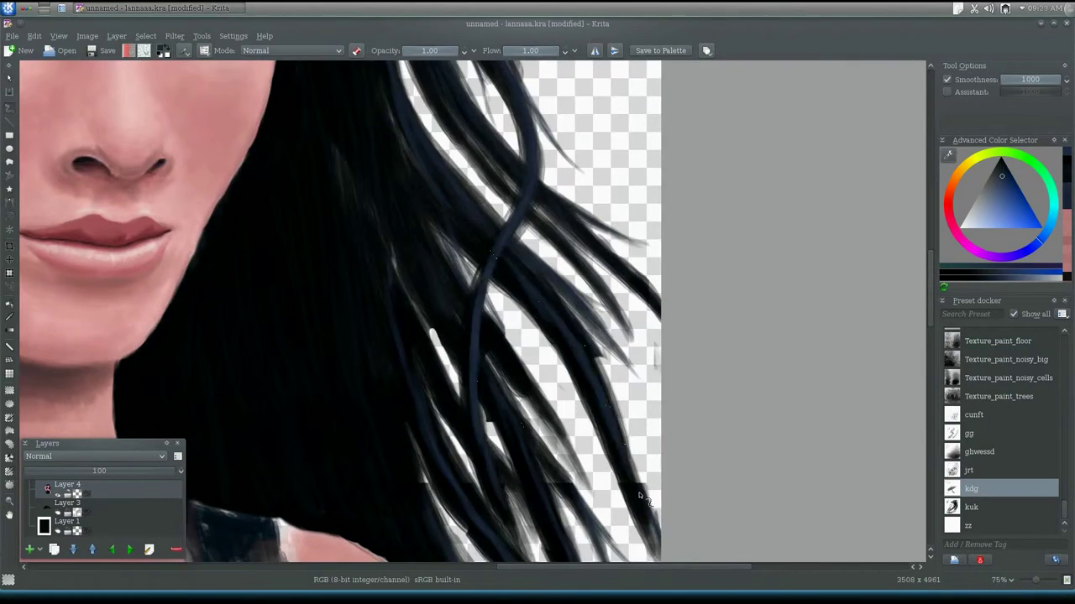
scroll(588, 387, down, 3)
scroll(680, 483, up, 4)
scroll(499, 202, down, 5)
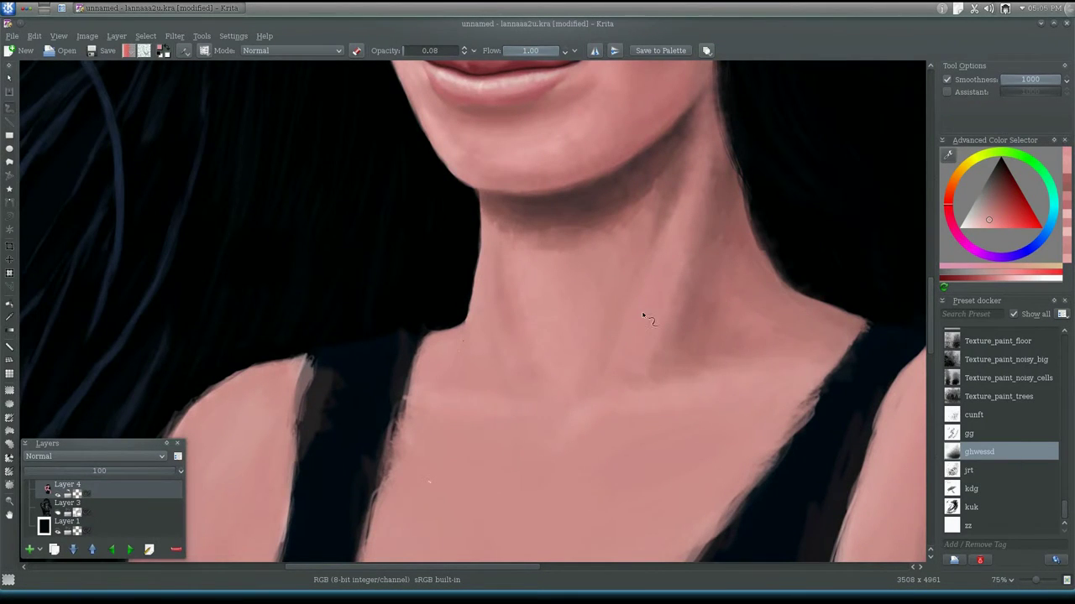
Step: Smooth the neck and upper chest in sampled skin tones with the ghwessd brush at 0.08 opacity
scroll(600, 324, up, 2)
scroll(419, 429, down, 5)
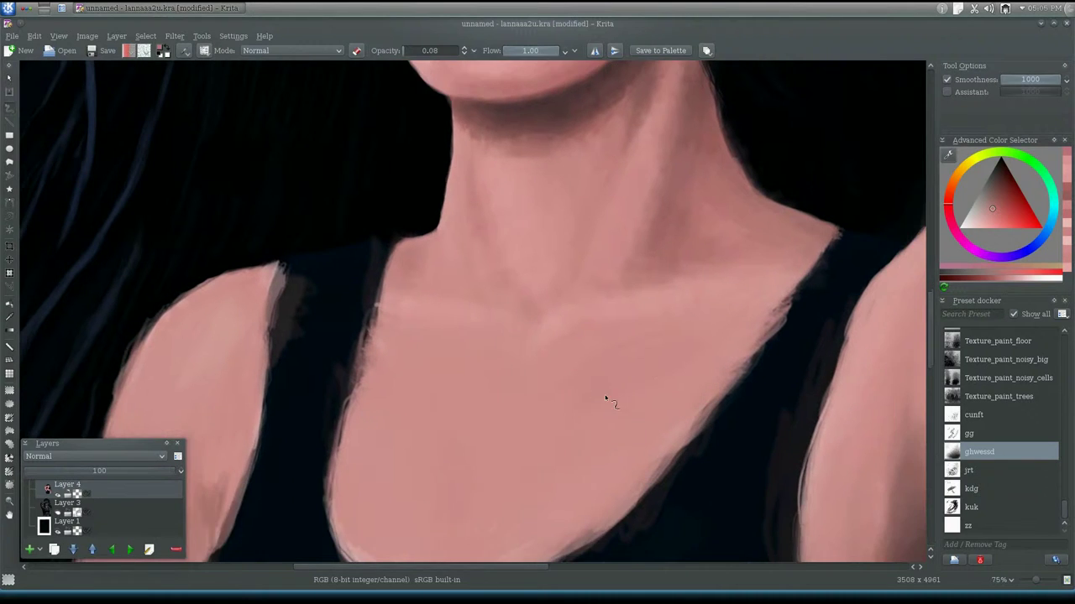
click(978, 579)
click(982, 476)
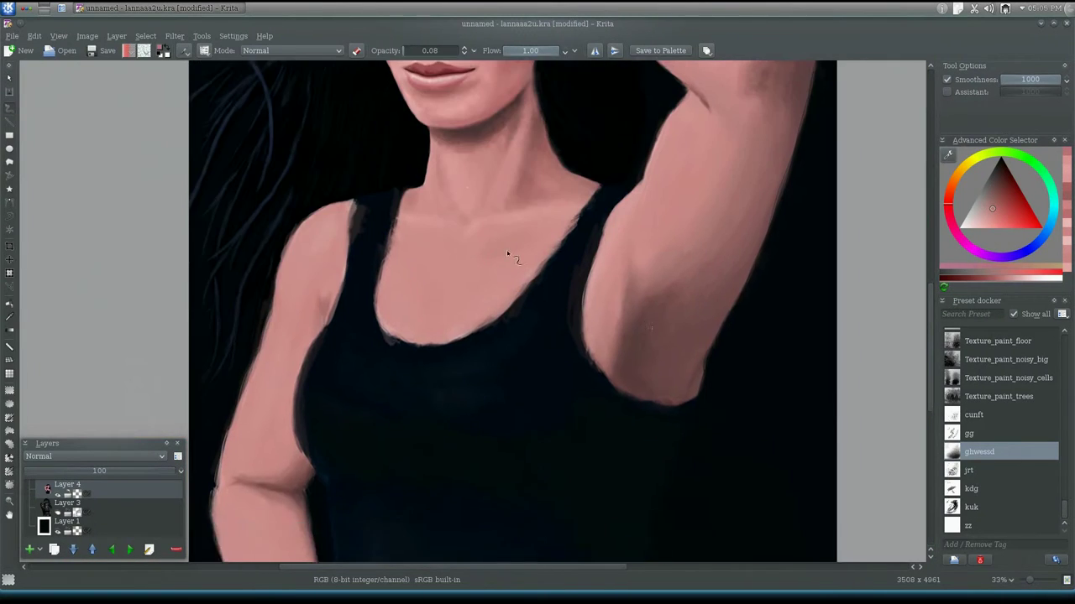
scroll(517, 277, up, 3)
drag(471, 429, 526, 337)
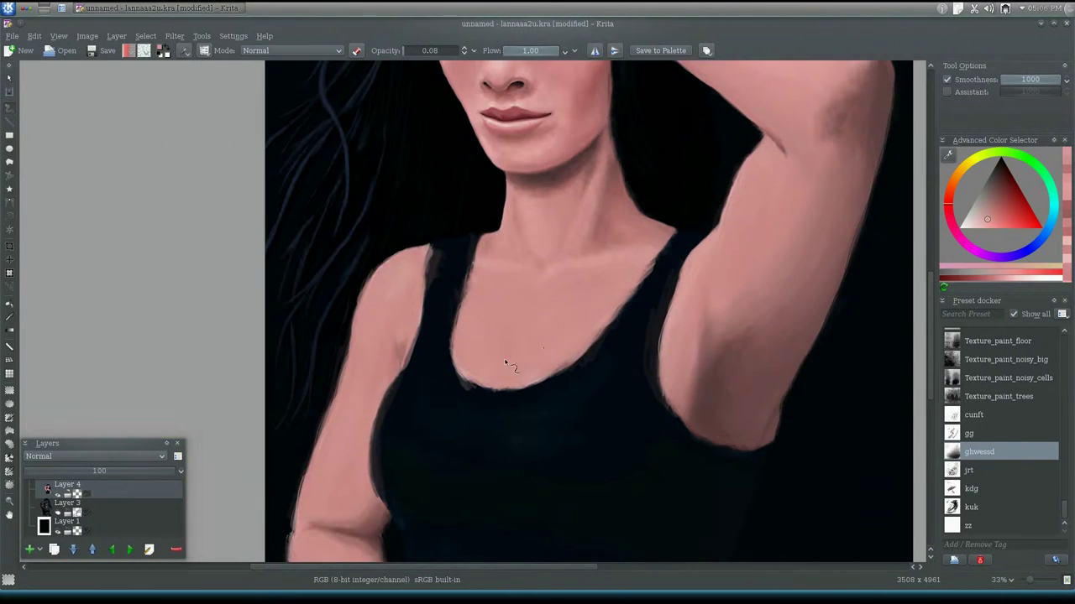
Step: Shade the middle of the chest above the neckline with darker skin tones using the ghwessd brush at 0.08 opacity
drag(671, 251, 613, 315)
drag(477, 424, 500, 401)
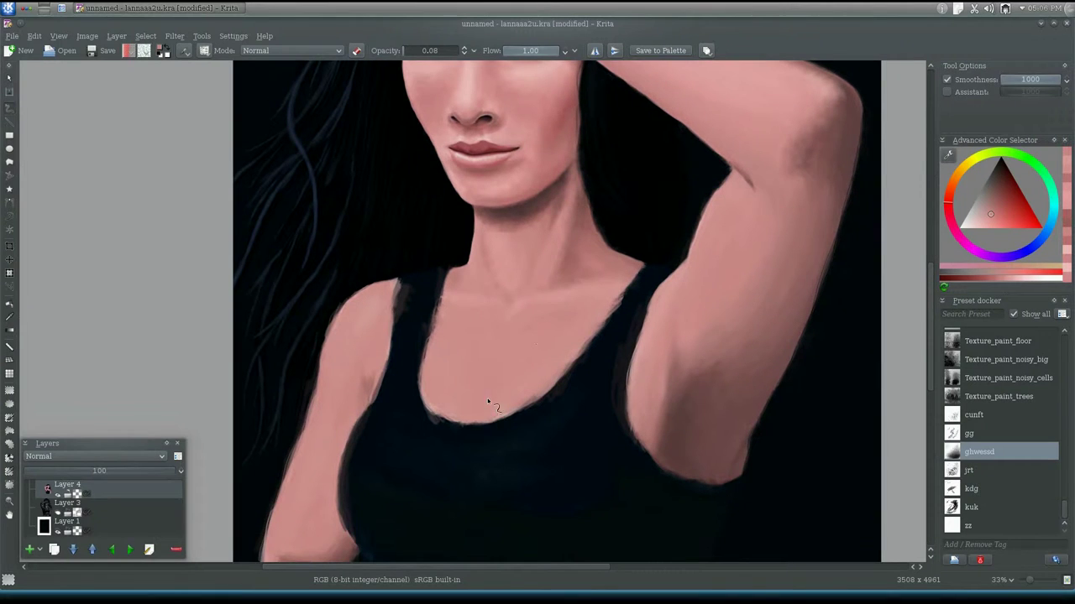
drag(453, 333, 419, 350)
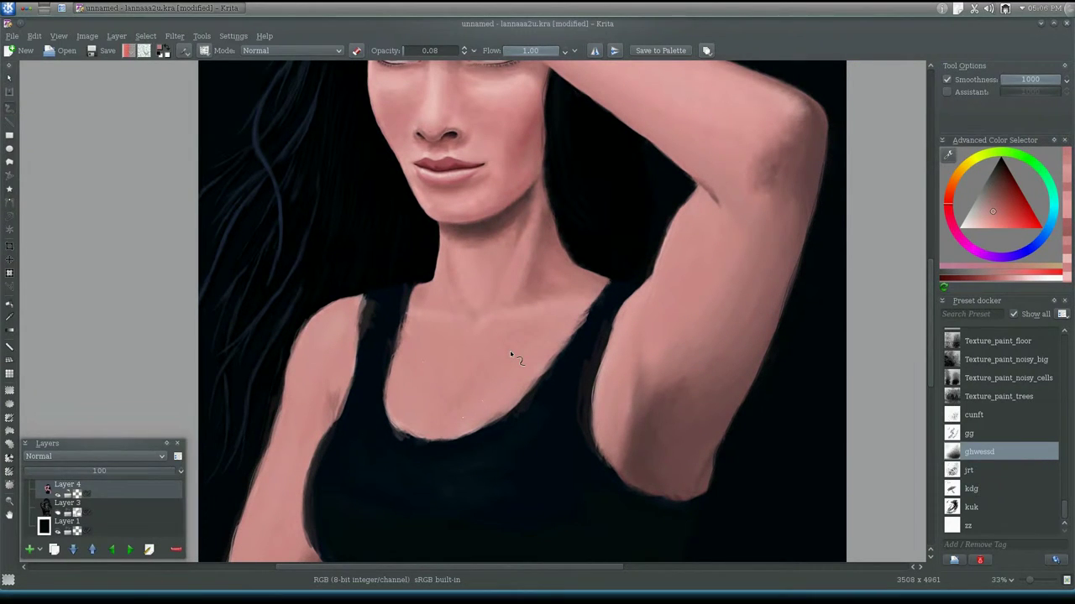
drag(510, 355, 560, 370)
scroll(487, 424, down, 5)
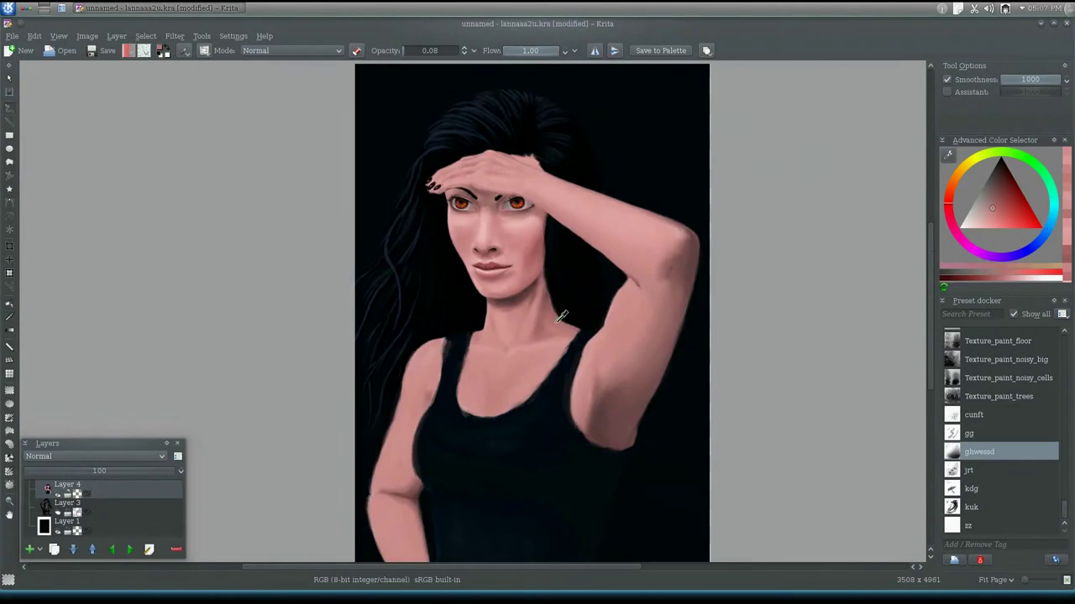
scroll(415, 431, up, 5)
drag(405, 410, 426, 318)
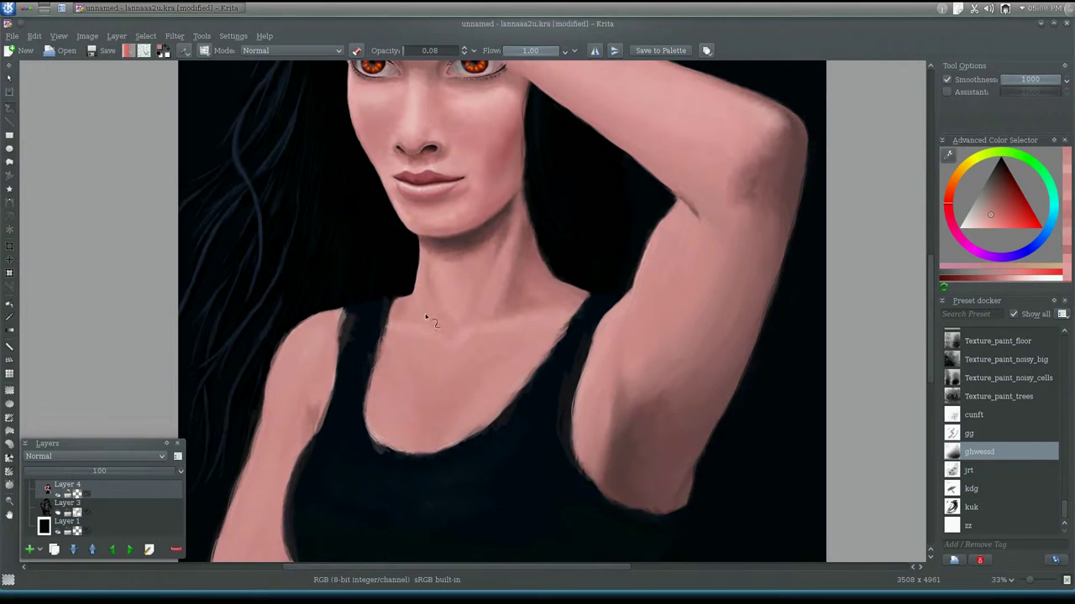
Step: Blend the armpit shadow and raised upper arm in sampled skin tones with the ghwessd brush at 0.08 opacity
mouse_move(614, 271)
mouse_down()
mouse_move(568, 189)
mouse_move(588, 174)
mouse_up()
ctrl+click(605, 380)
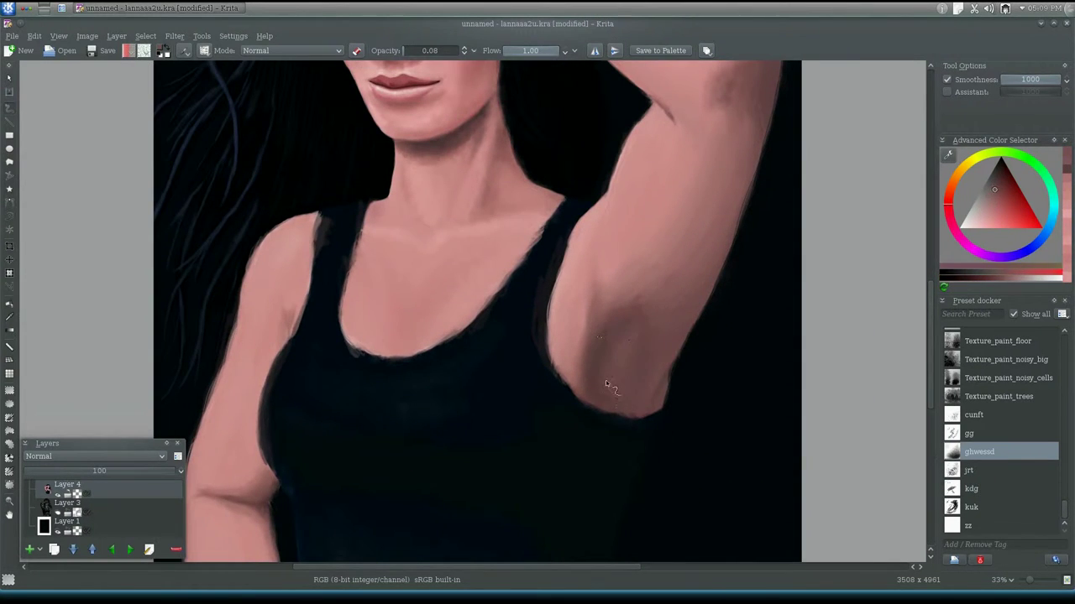
drag(688, 279, 576, 344)
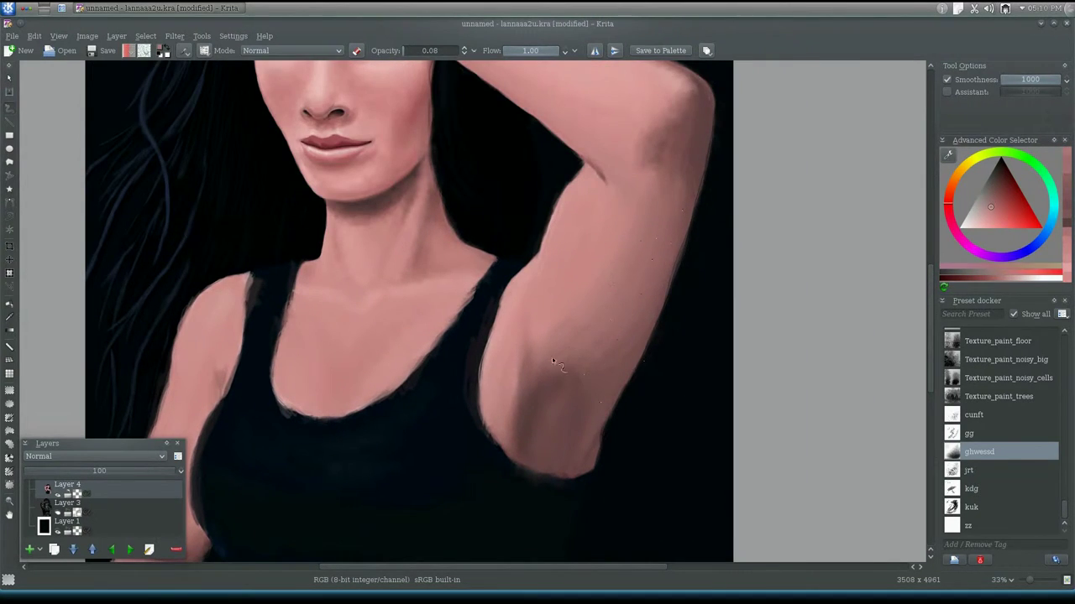
drag(633, 249, 625, 330)
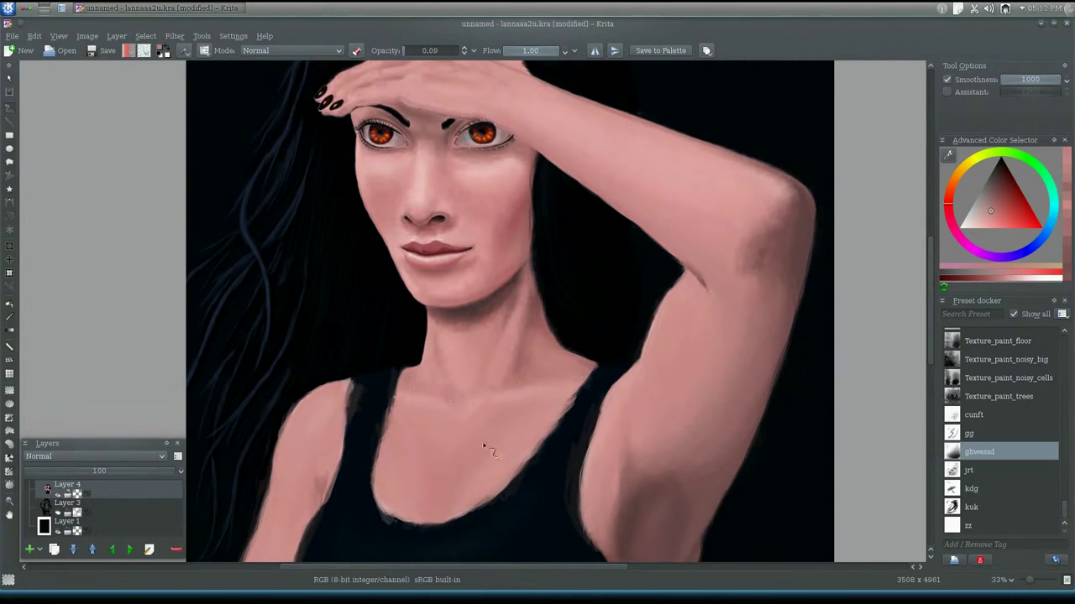
Step: Refine the neck, collarbone and chest shading with the ghwessd brush at 0.09 opacity
drag(483, 447, 527, 389)
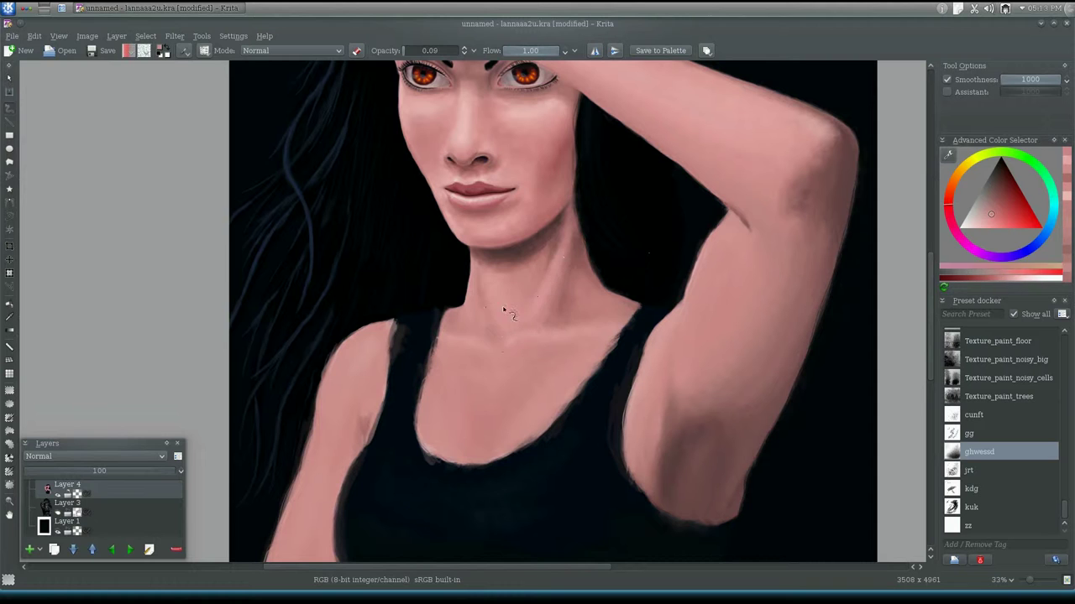
mouse_move(562, 294)
mouse_down()
mouse_move(611, 266)
mouse_move(574, 303)
mouse_move(544, 367)
mouse_move(592, 307)
mouse_up()
mouse_move(525, 363)
mouse_down()
mouse_move(504, 401)
mouse_move(504, 382)
mouse_up()
scroll(763, 199, down, 4)
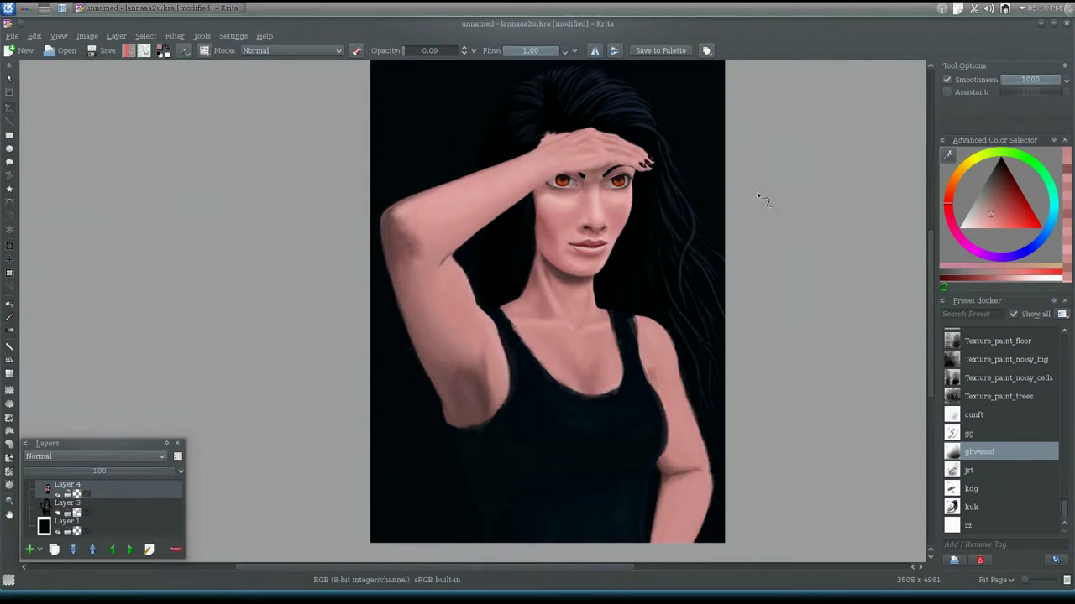
Step: Even out the skin of the lowered upper arm in a light pink with the ghwessd brush at 0.31 opacity
key(/)
scroll(758, 437, up, 6)
mouse_move(600, 379)
mouse_down()
mouse_move(599, 304)
mouse_move(532, 369)
mouse_move(420, 177)
mouse_up()
scroll(672, 200, down, 2)
drag(671, 200, 506, 400)
key(/)
scroll(518, 410, up, 4)
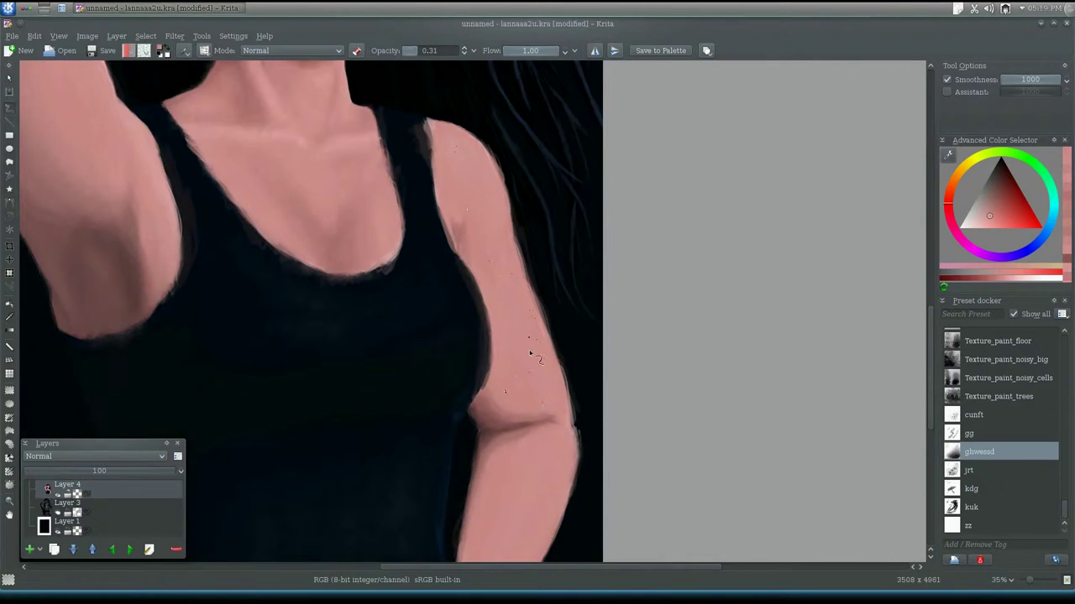
Step: Darken the lowered arm's inner elbow and lighten the forearm below it with the ghwessd brush at 0.08 opacity
scroll(529, 411, down, 1)
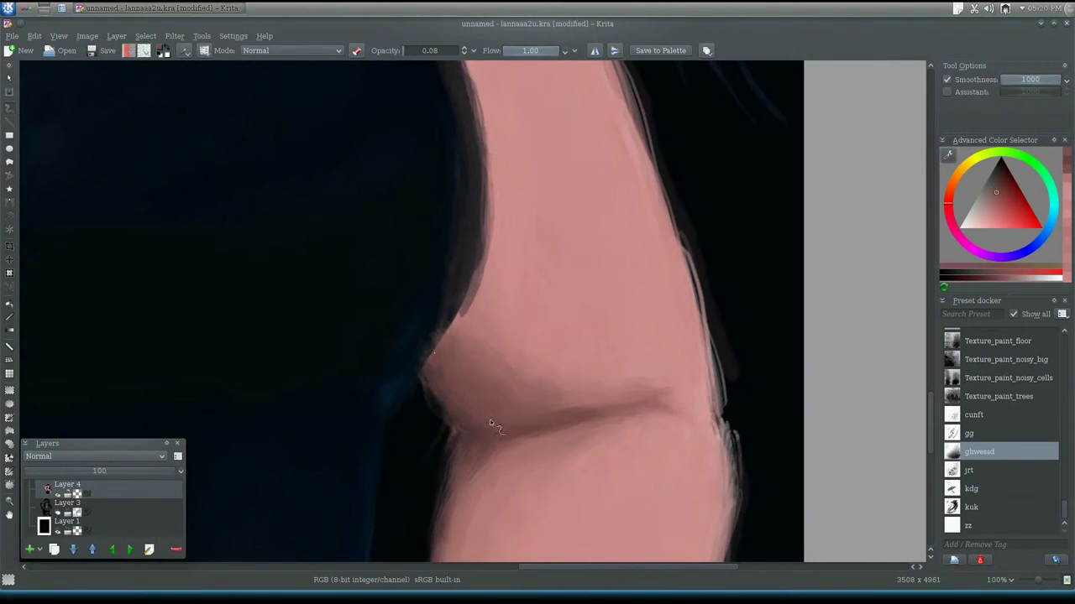
scroll(490, 419, down, 6)
scroll(607, 399, up, 4)
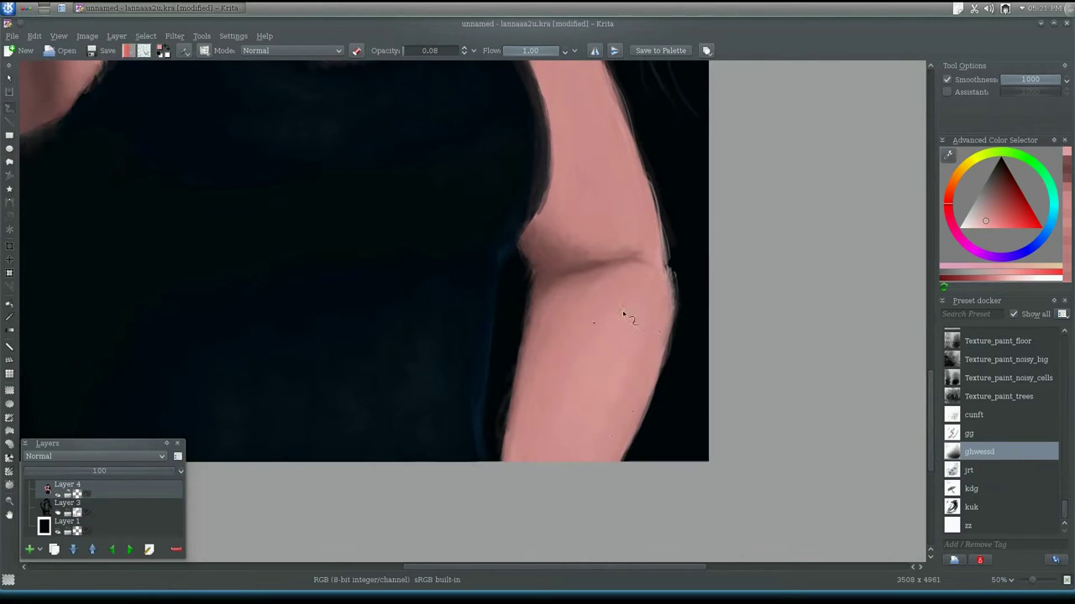
scroll(623, 315, down, 4)
scroll(748, 361, up, 6)
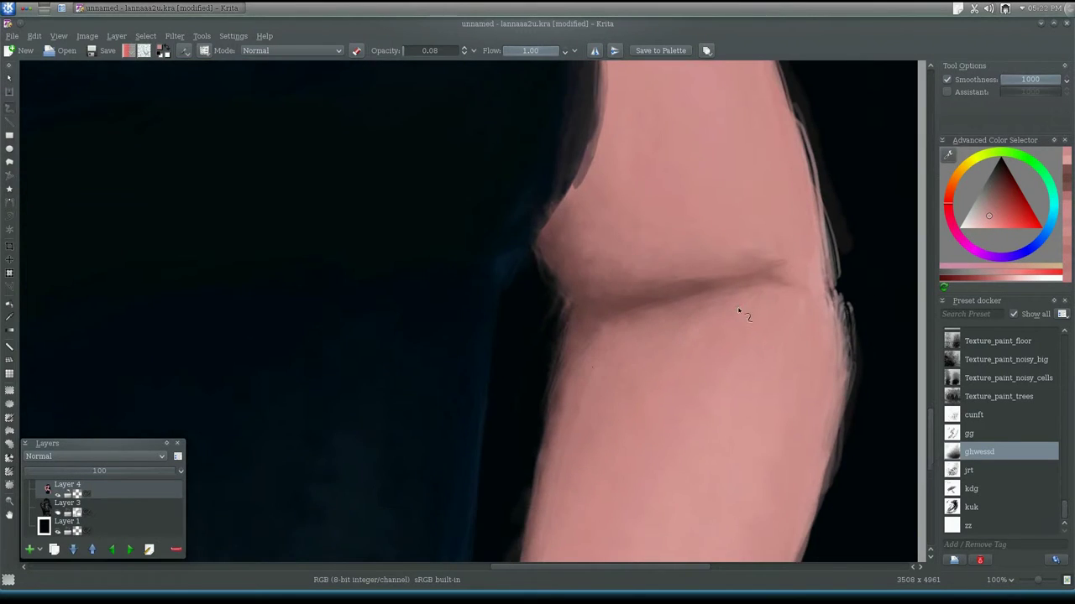
Step: Sharpen the elbow crease of the lowered arm in a dark skin tone with the zz brush at 0.78 opacity
key(slash)
scroll(604, 432, down, 2)
scroll(523, 143, up, 2)
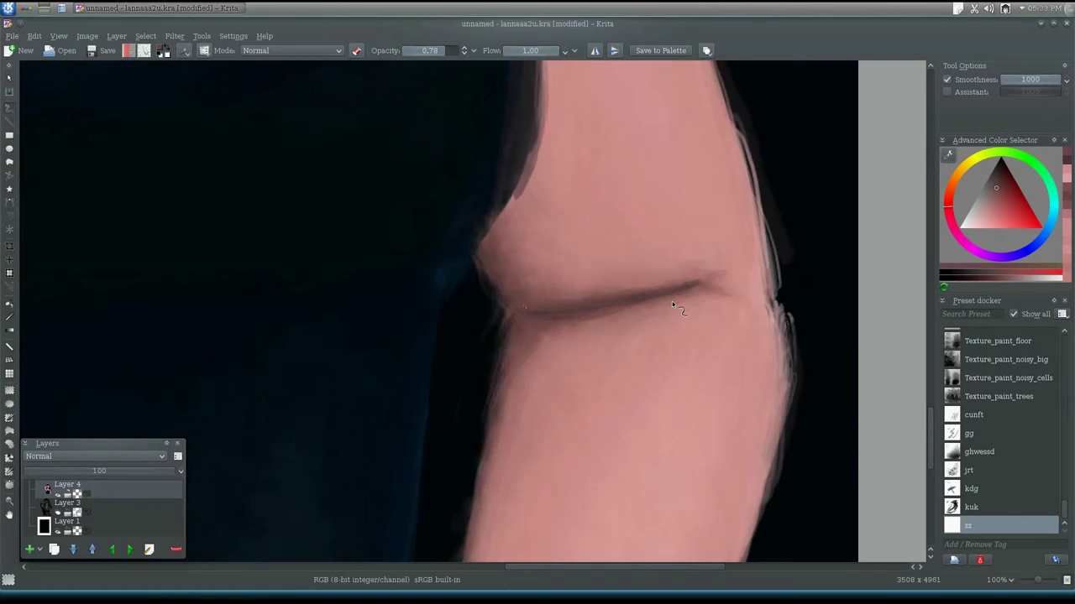
Step: Soften the elbow crease into the lowered arm with sampled skin tones using the ghwessd brush at 0.08 opacity
scroll(676, 308, down, 5)
scroll(696, 396, up, 4)
key(slash)
scroll(611, 351, up, 1)
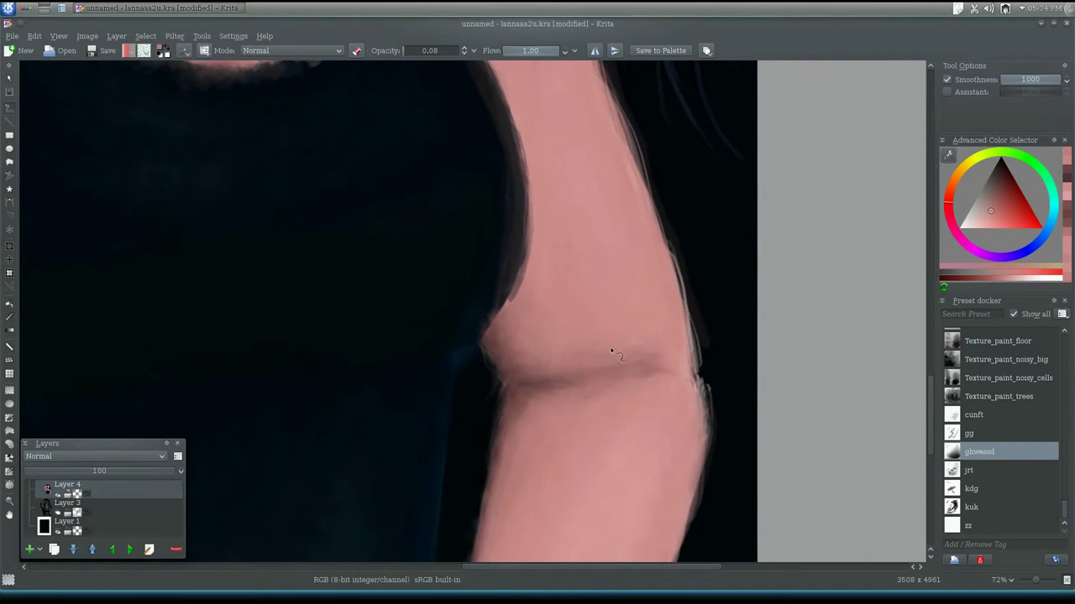
ctrl+click(611, 370)
scroll(611, 370, down, 5)
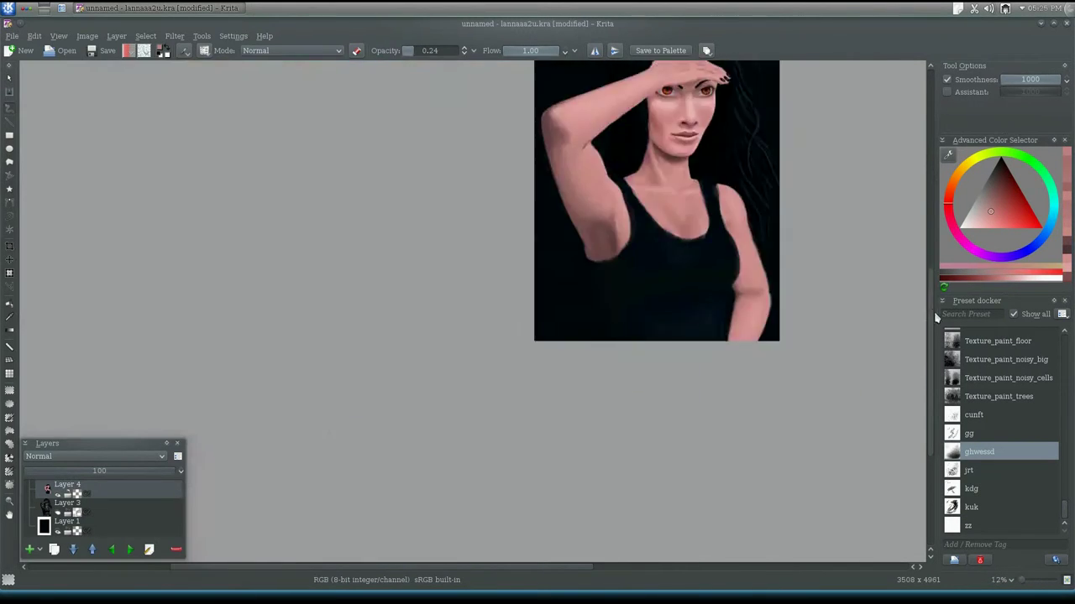
scroll(685, 413, up, 3)
drag(642, 387, 625, 461)
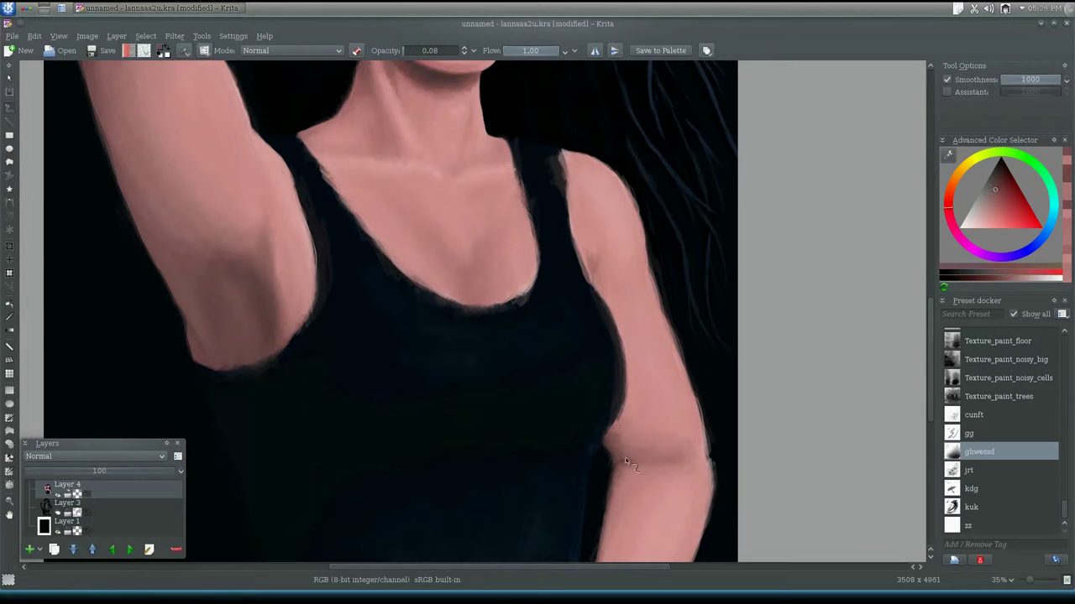
Step: Mirror the canvas view and lightly shade the lowered forearm below the elbow with the ghwessd brush at 0.08 opacity
scroll(737, 369, down, 3)
click(58, 35)
click(95, 123)
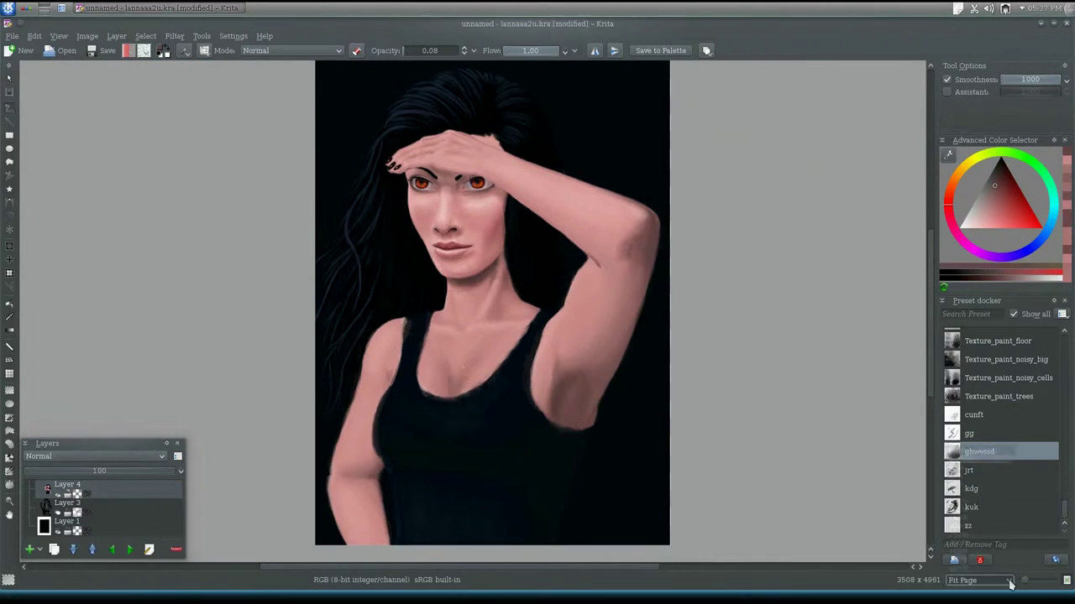
scroll(556, 386, up, 3)
scroll(772, 264, down, 3)
scroll(224, 314, up, 3)
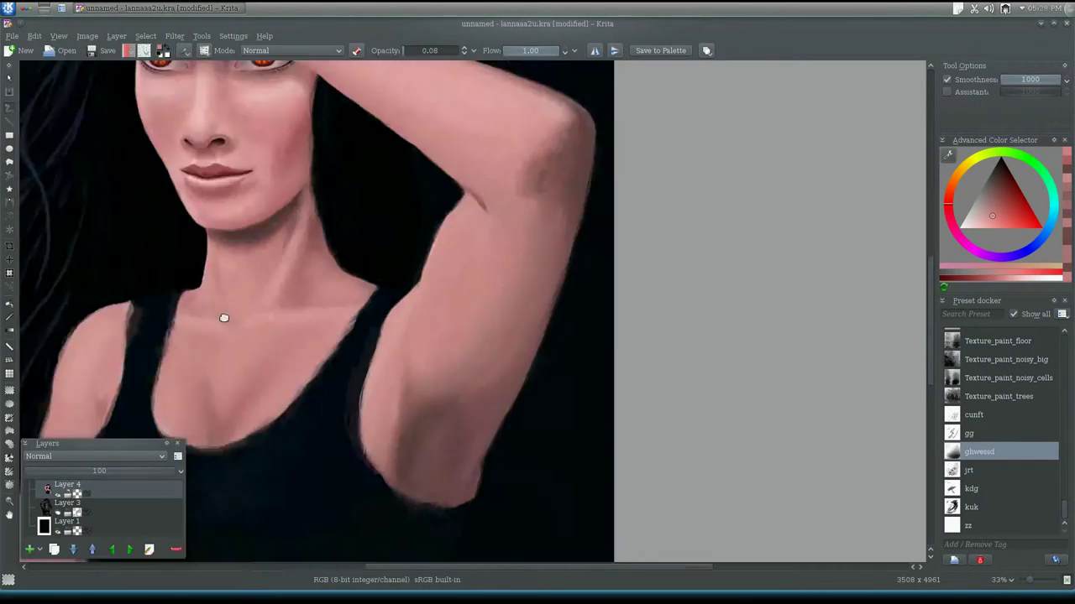
click(1003, 580)
click(965, 503)
drag(416, 390, 301, 363)
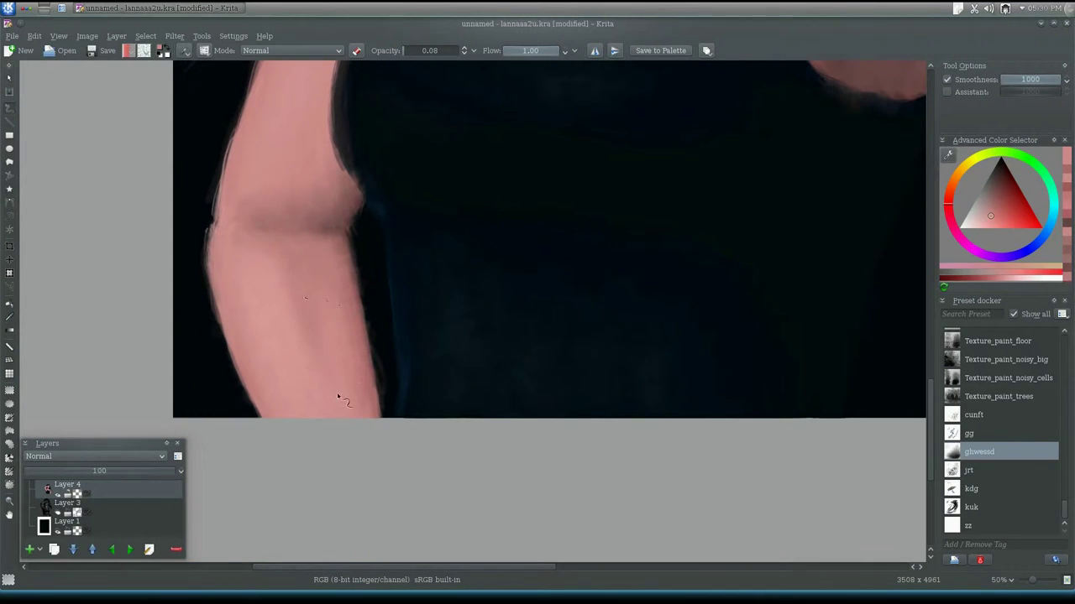
scroll(461, 283, down, 3)
Step: Smooth the lowered forearm's shading with skin tones sampled from the arm using the ghwessd brush at 0.08 opacity
scroll(479, 187, up, 3)
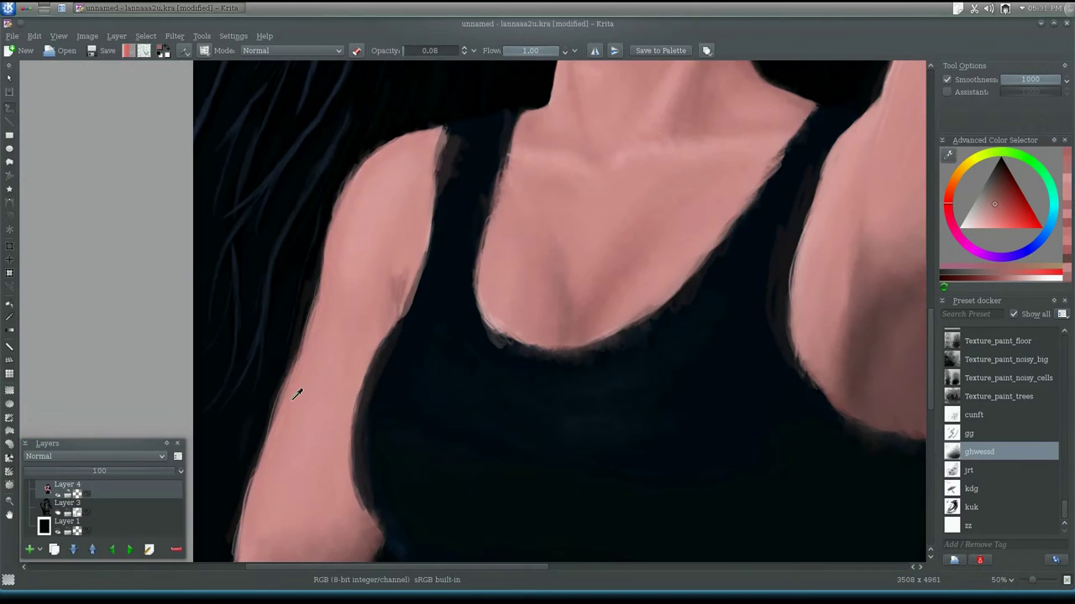
drag(297, 395, 380, 205)
scroll(305, 397, down, 3)
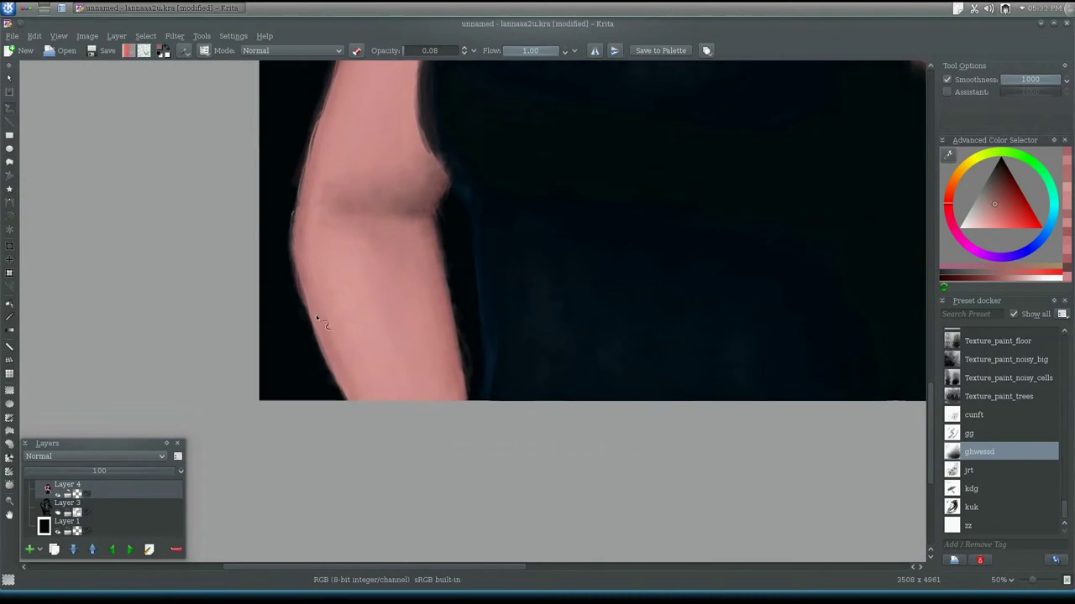
scroll(431, 210, up, 4)
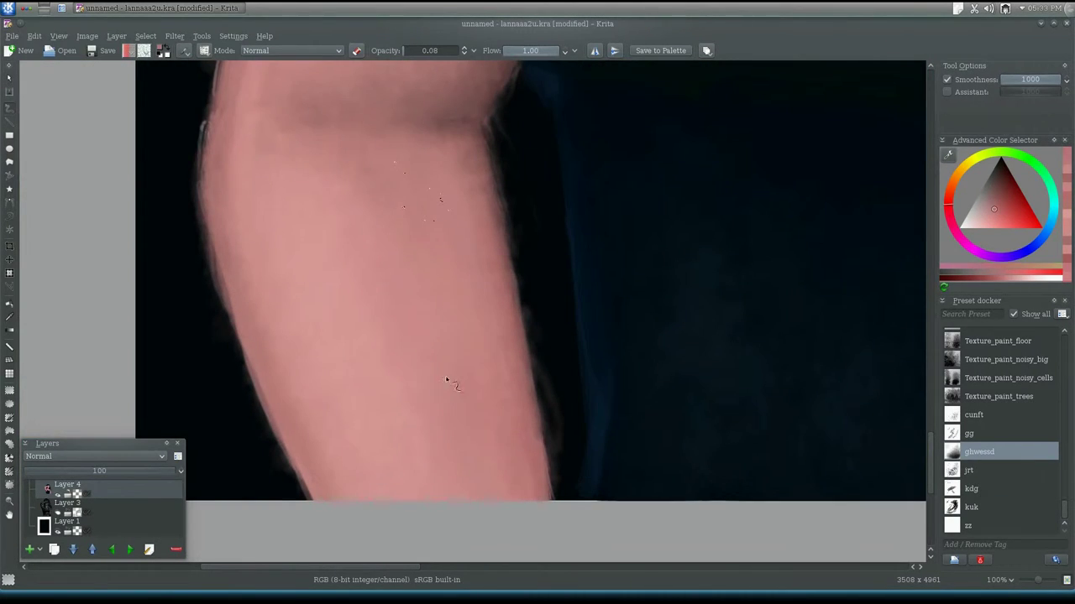
scroll(318, 410, down, 3)
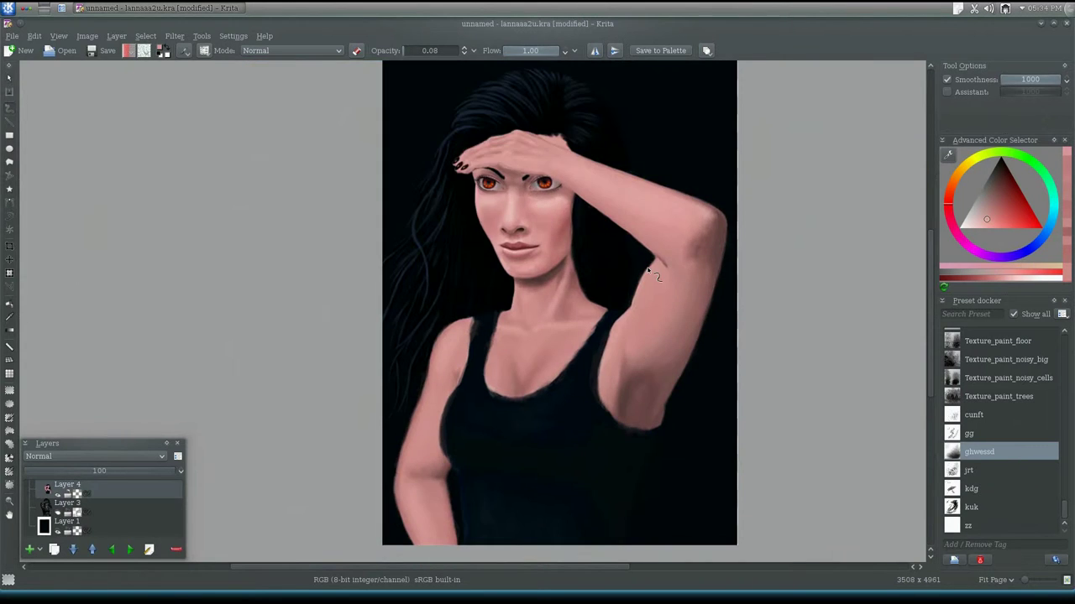
Step: Shade the outer edge of the lowered upper arm in a pink skin tone with the ghwessd brush at 0.08 opacity
scroll(347, 372, up, 3)
scroll(337, 400, down, 2)
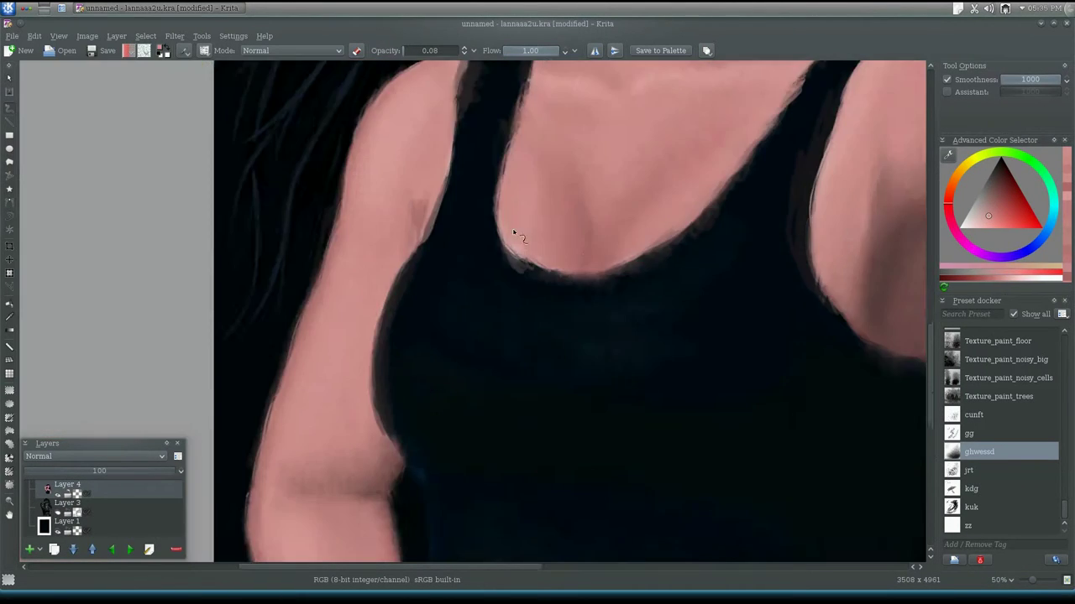
scroll(440, 259, up, 3)
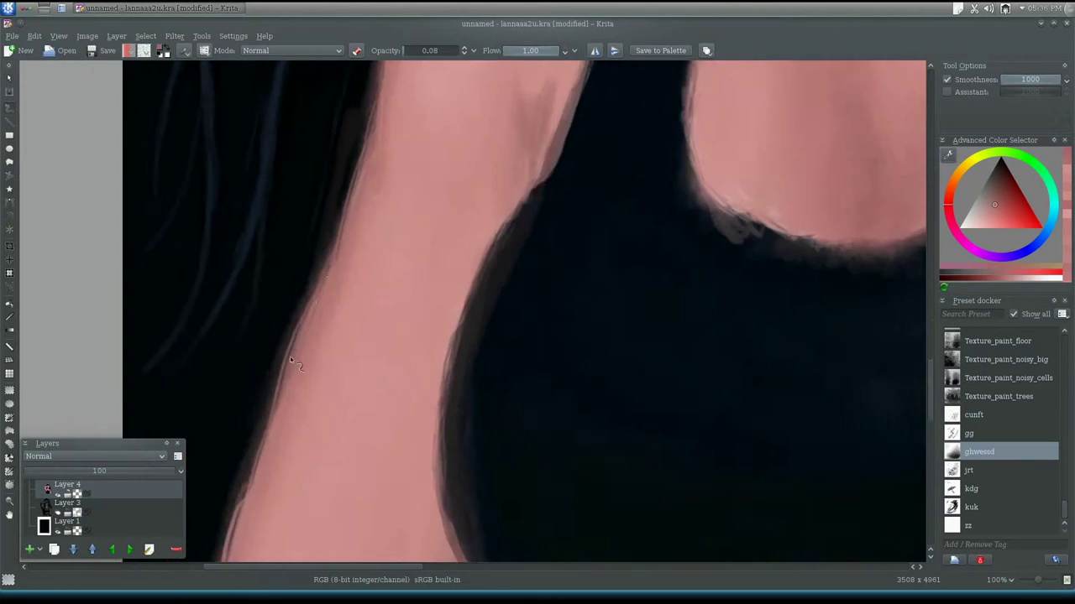
scroll(452, 490, down, 2)
scroll(423, 366, up, 2)
scroll(268, 422, down, 2)
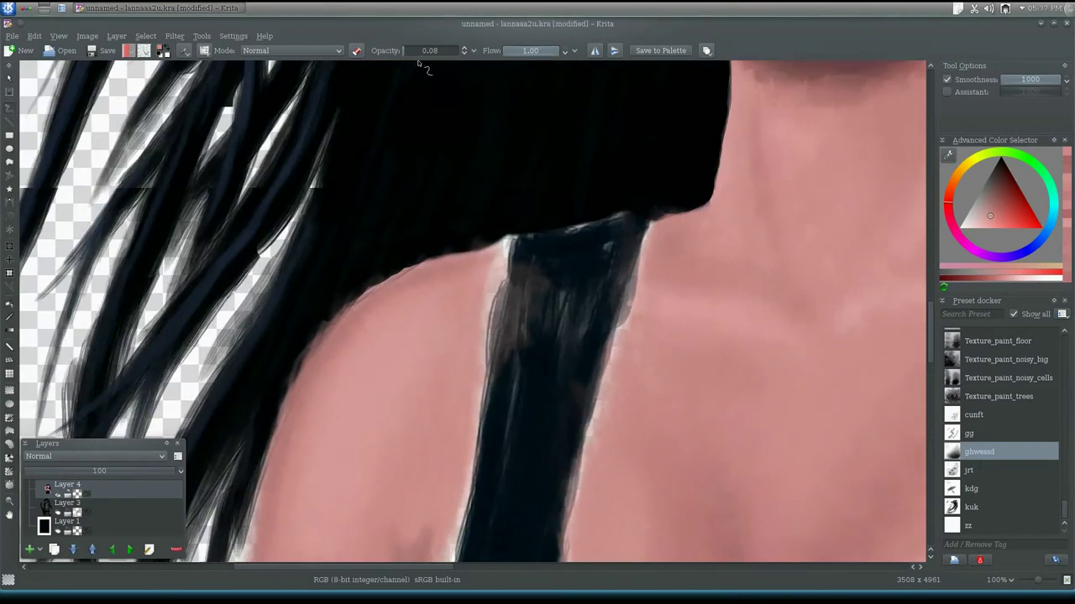
Step: Clean the outer edge of the lowered upper arm with the kdg brush in Erase mode at 1.00 opacity
scroll(399, 303, up, 3)
scroll(400, 302, down, 5)
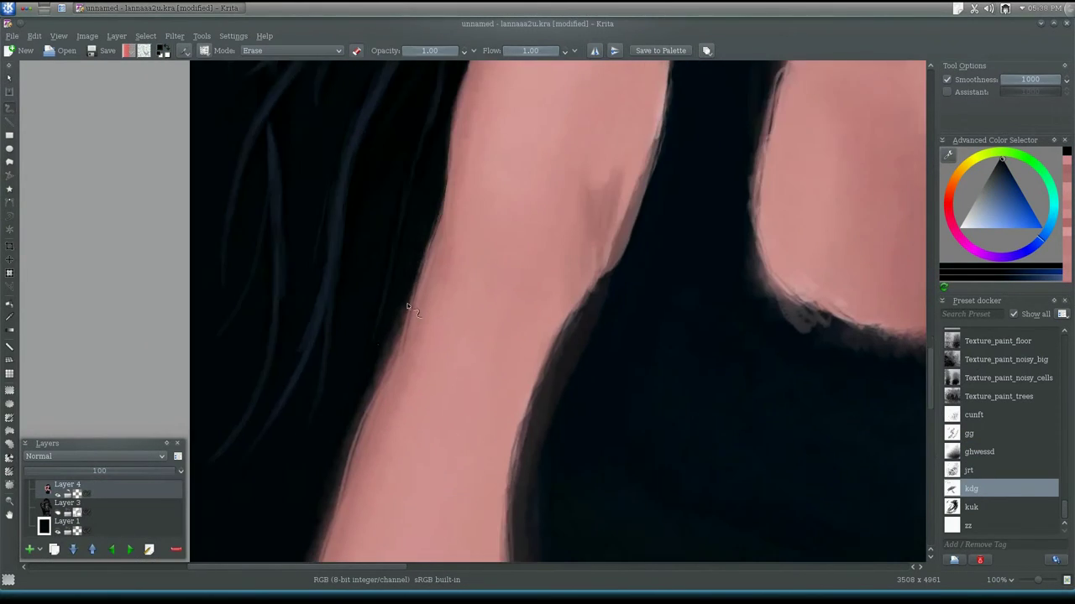
scroll(518, 205, down, 3)
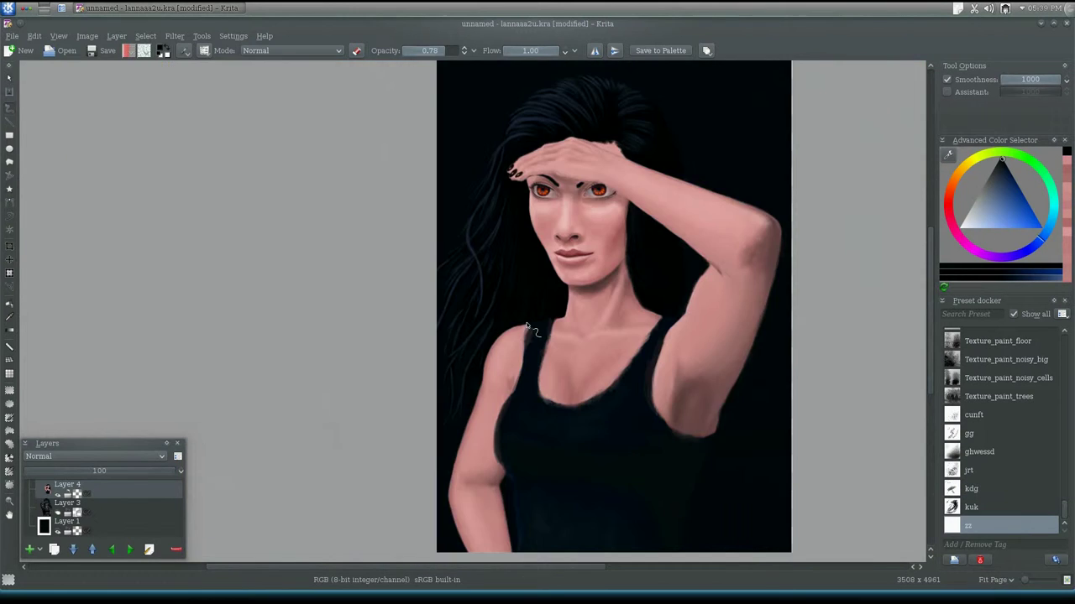
Step: Blend the skin of the lowered arm's shoulder with the ghwessd brush at 0.08 opacity and flip the mirrored view back
scroll(453, 451, up, 2)
click(979, 451)
scroll(454, 451, up, 3)
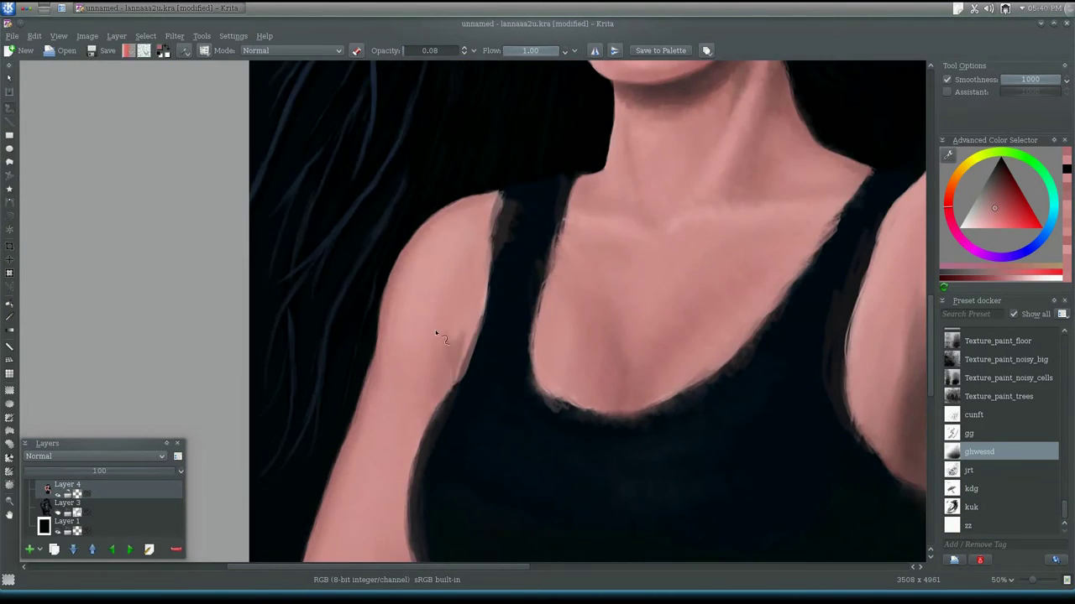
scroll(392, 427, down, 1)
scroll(553, 276, down, 1)
key(m)
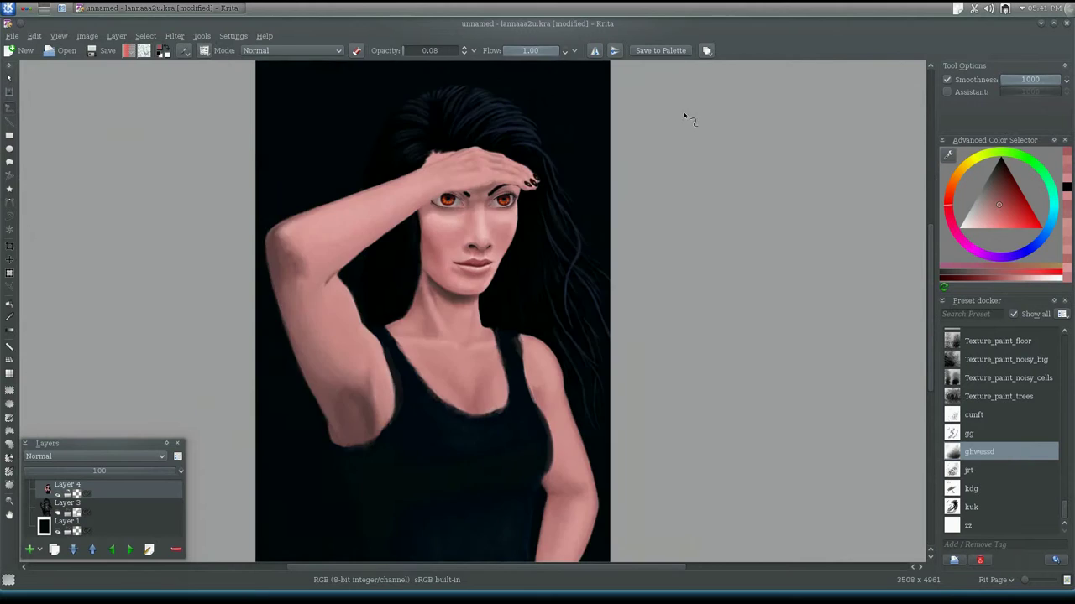
Step: Even out the raised upper arm and the area below its elbow with sampled skin tones at 0.08 opacity
scroll(397, 347, up, 1)
drag(392, 337, 483, 314)
ctrl+click(453, 362)
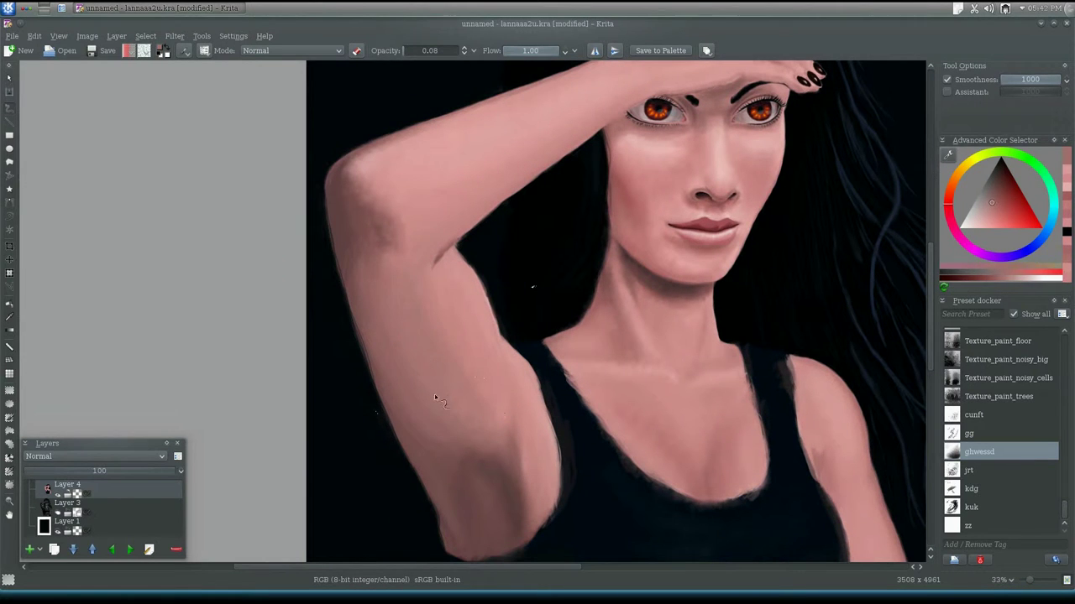
ctrl+click(385, 268)
drag(453, 238, 478, 287)
drag(367, 294, 724, 480)
scroll(678, 160, down, 3)
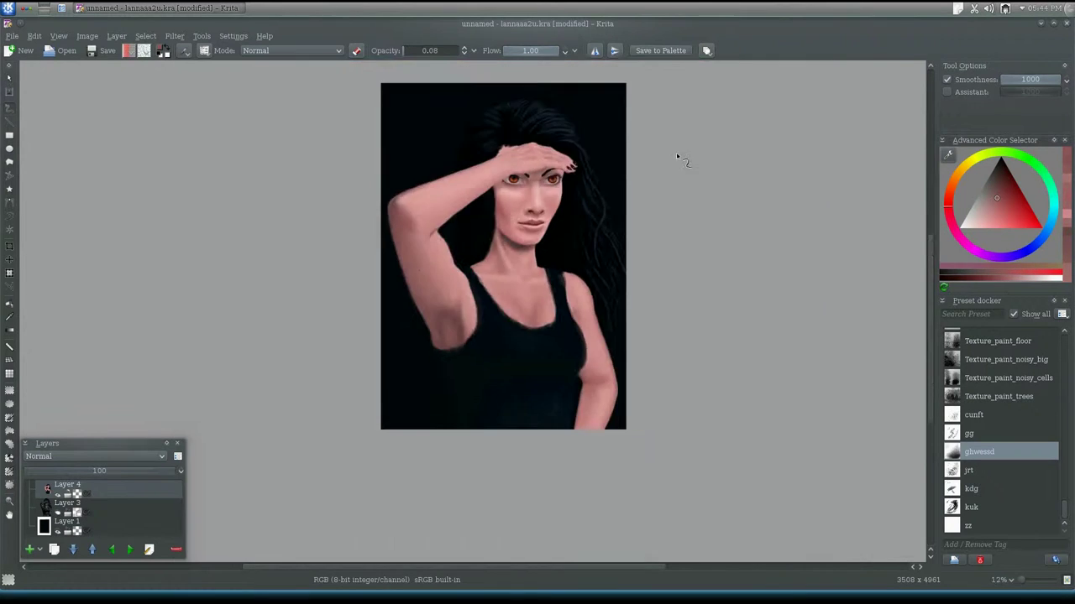
Step: Blend the chest skin above the neckline with the ghwessd brush at 0.08 opacity and switch to the kdg brush
scroll(496, 347, up, 3)
drag(496, 348, 424, 344)
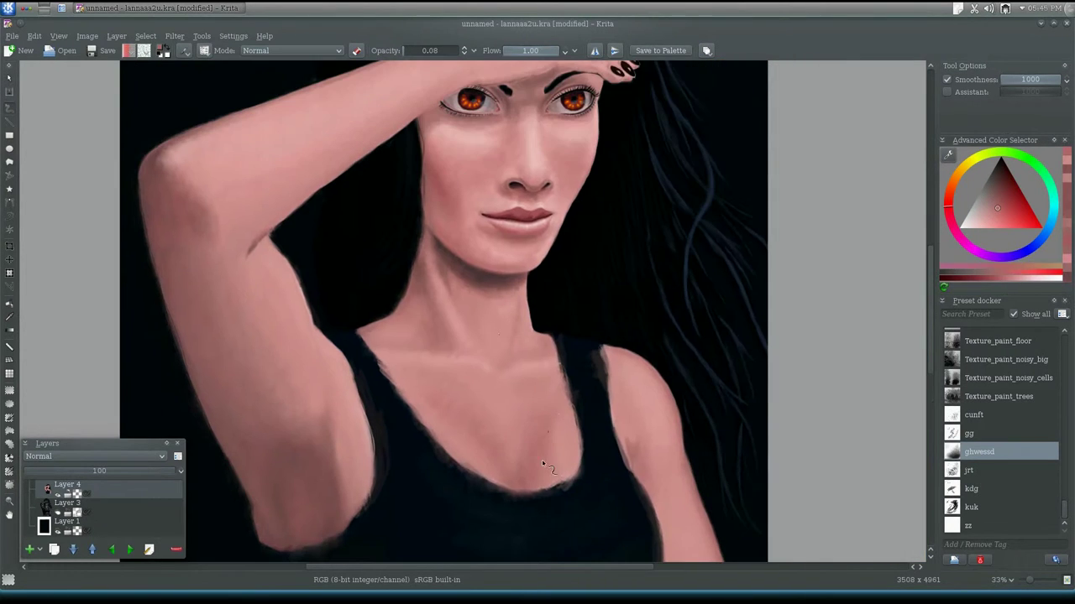
click(951, 490)
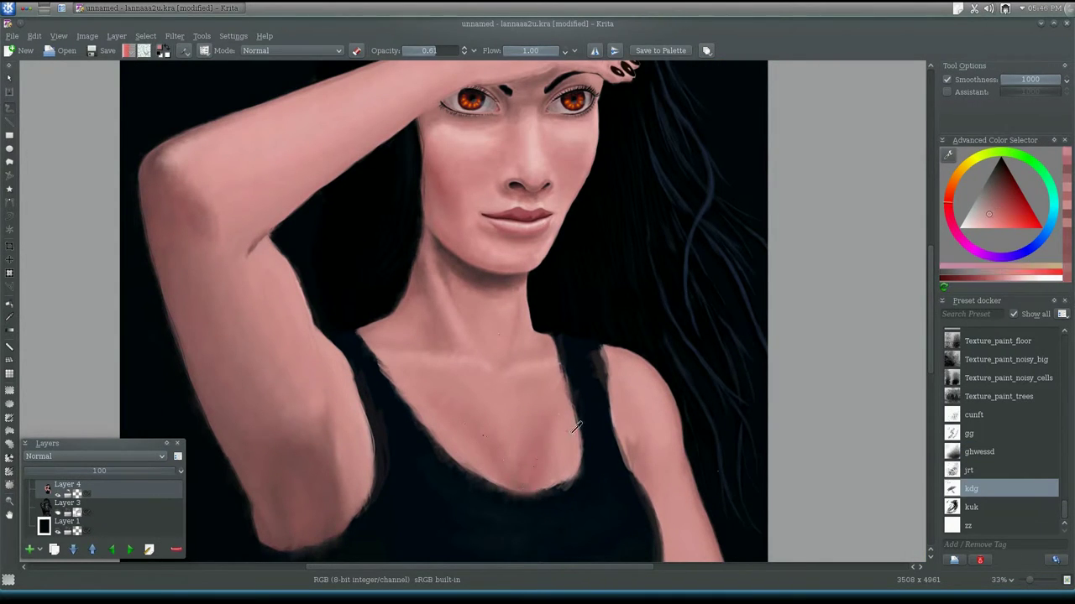
scroll(576, 428, down, 3)
click(86, 37)
click(263, 168)
scroll(586, 219, down, 2)
key(ctrl+z)
Step: Soften the dark elbow crease of the raised arm into the surrounding skin with the ghwessd brush
scroll(491, 293, up, 4)
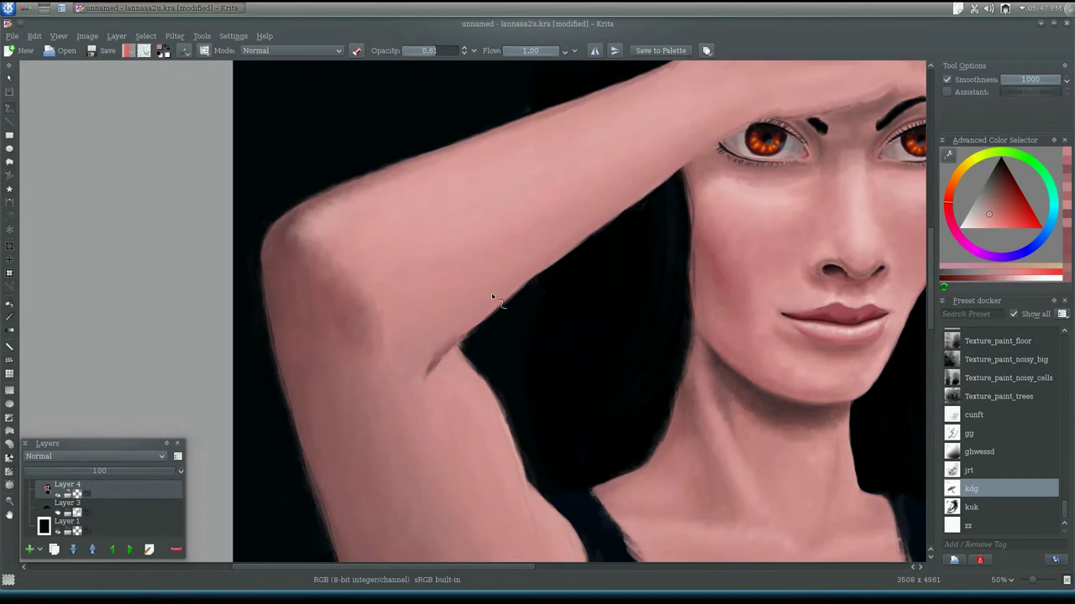
key(slash)
drag(382, 333, 672, 278)
Step: Lighten the skin along the upper lip and mouth corner with a sampled tone using the ghwessd brush at 0.35 opacity
scroll(672, 279, up, 2)
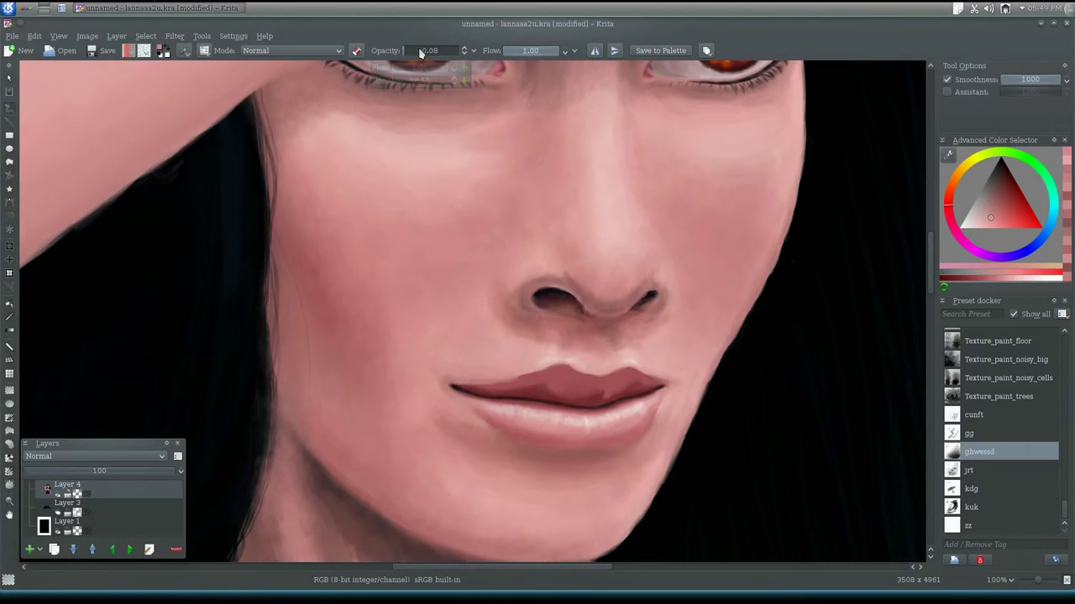
ctrl+click(576, 367)
key(o)
scroll(696, 292, down, 3)
scroll(450, 345, up, 5)
click(424, 53)
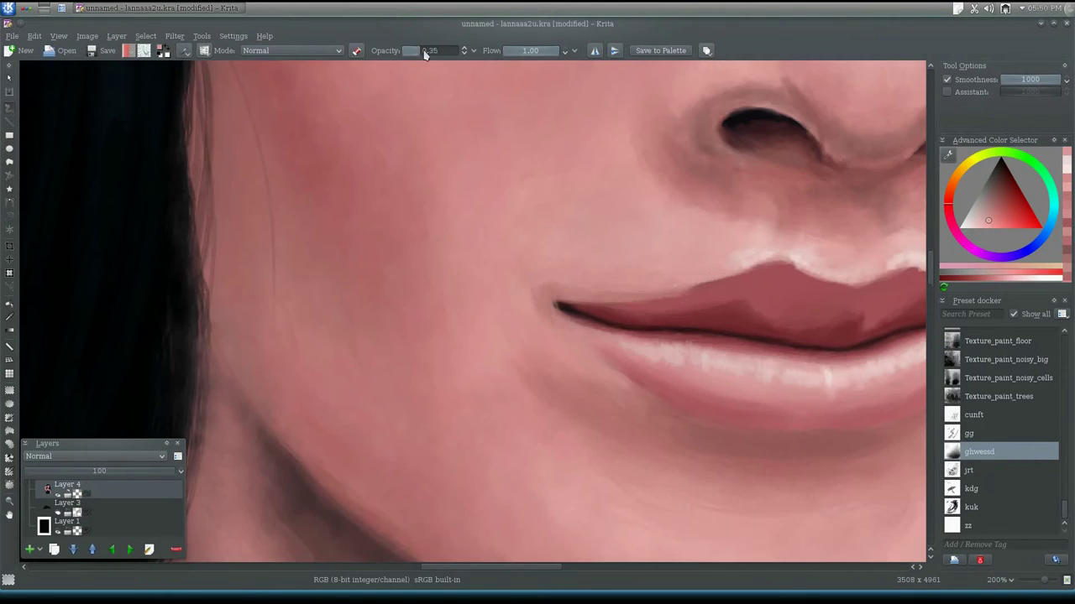
ctrl+click(676, 288)
drag(676, 288, 531, 300)
scroll(626, 302, down, 4)
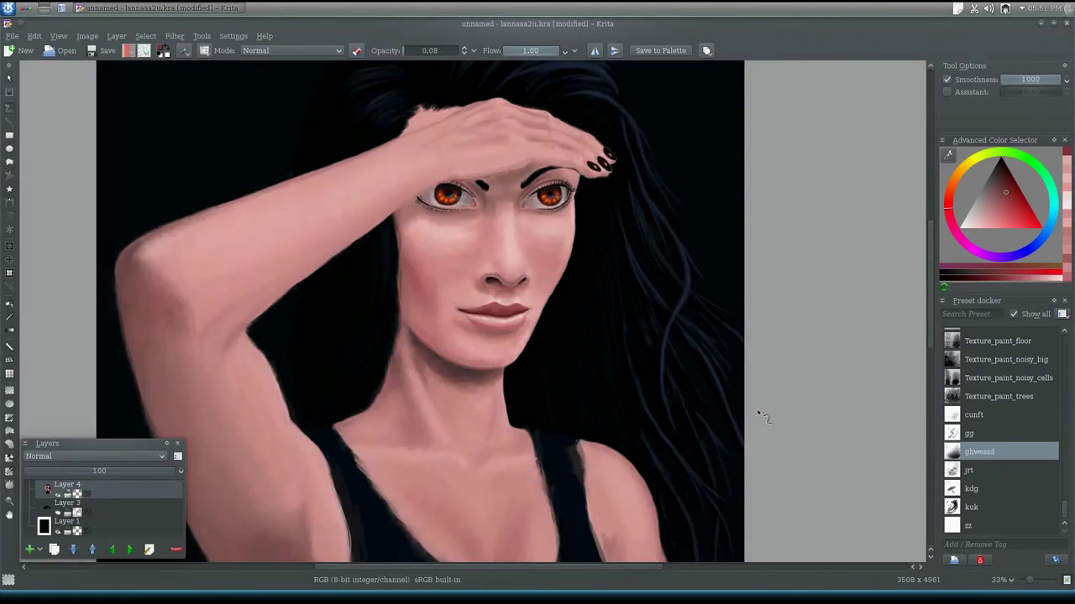
Step: Blend the skin between the mouth corner, chin and jaw edge with sampled tones at 0.14 and 0.08 opacity
scroll(559, 338, up, 3)
ctrl+click(314, 219)
drag(634, 404, 567, 391)
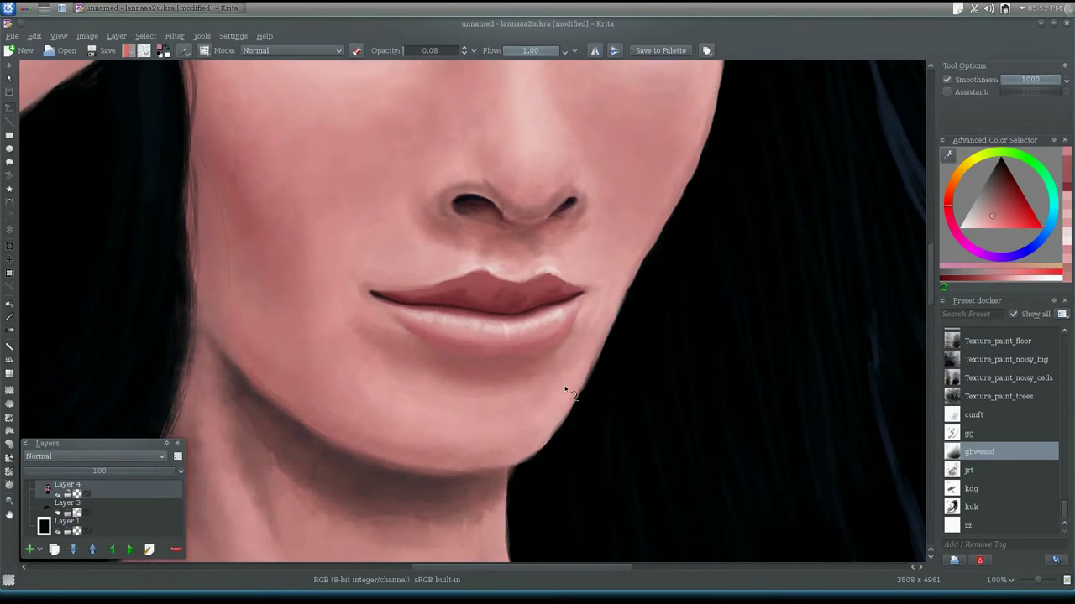
scroll(528, 305, up, 2)
click(413, 53)
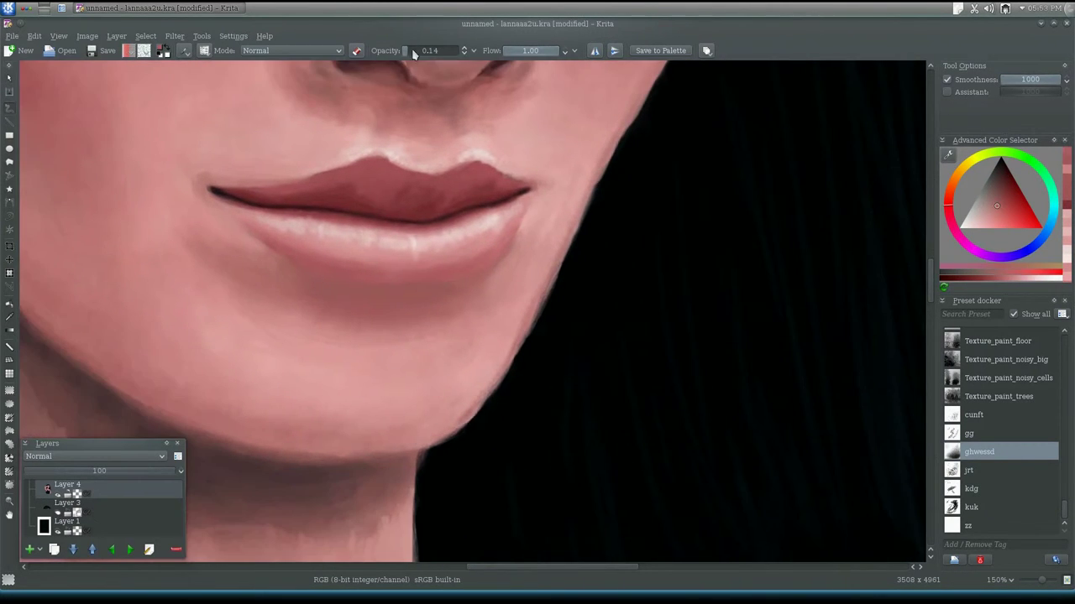
scroll(537, 302, down, 2)
ctrl+click(544, 290)
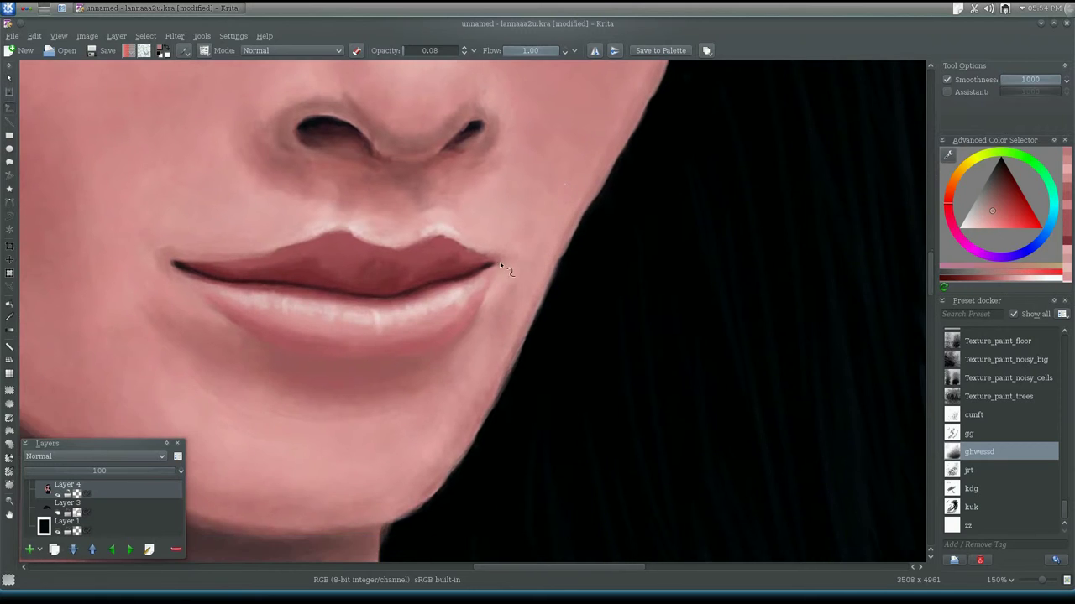
Step: Rework the lowered arm's inner elbow shading and upper arm with sampled skin tones using the ghwessd brush at 0.08 opacity
key(ctrl+shift+0)
scroll(647, 403, up, 6)
ctrl+click(634, 384)
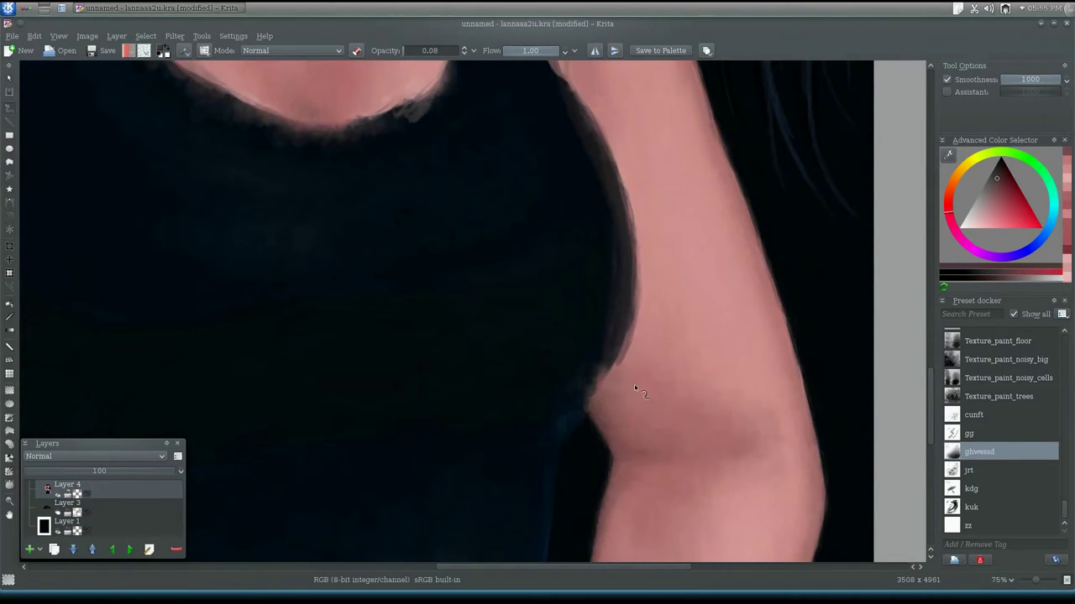
key(ctrl+shift+0)
scroll(550, 345, up, 4)
ctrl+click(550, 345)
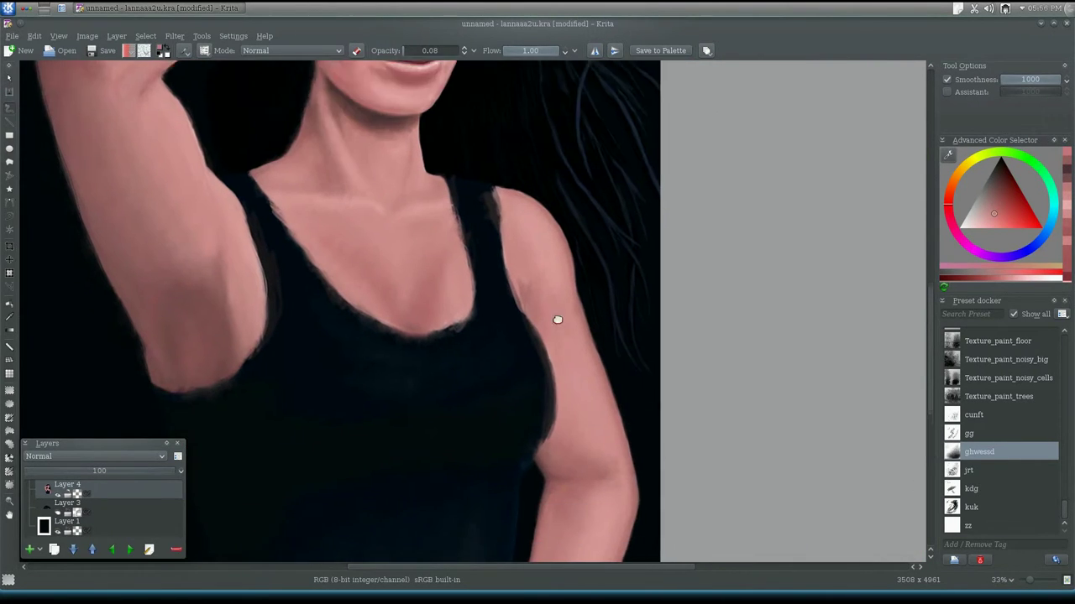
Step: Mirror the canvas view and paint thin black hair strands along the cheek and neck with the kdg brush at 1.00 opacity
key(ctrl+shift+0)
scroll(419, 386, up, 5)
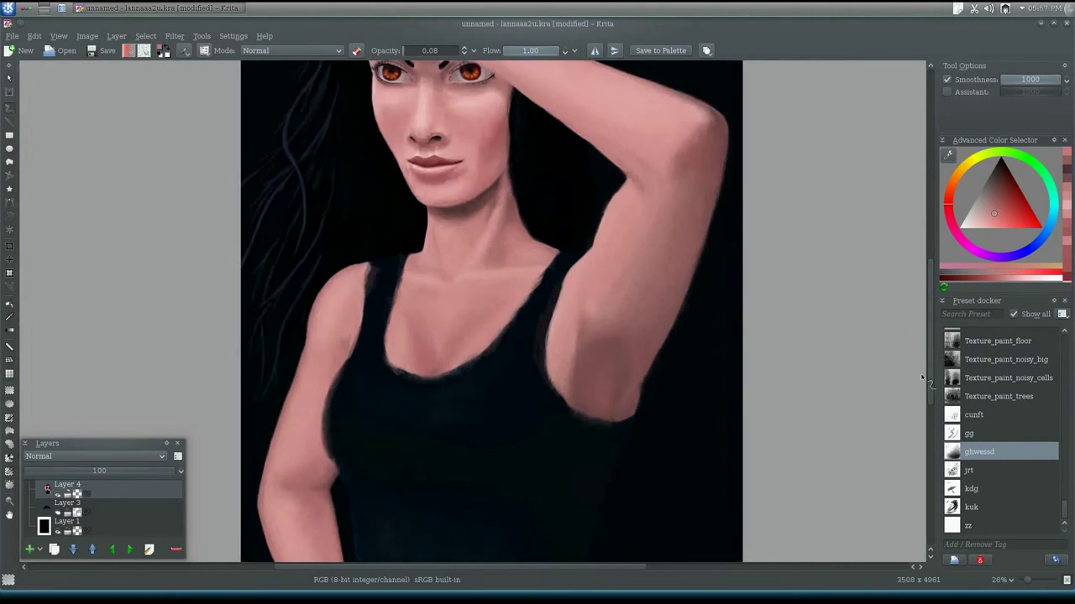
drag(293, 101, 473, 323)
key(slash)
ctrl+click(472, 323)
scroll(473, 323, down, 1)
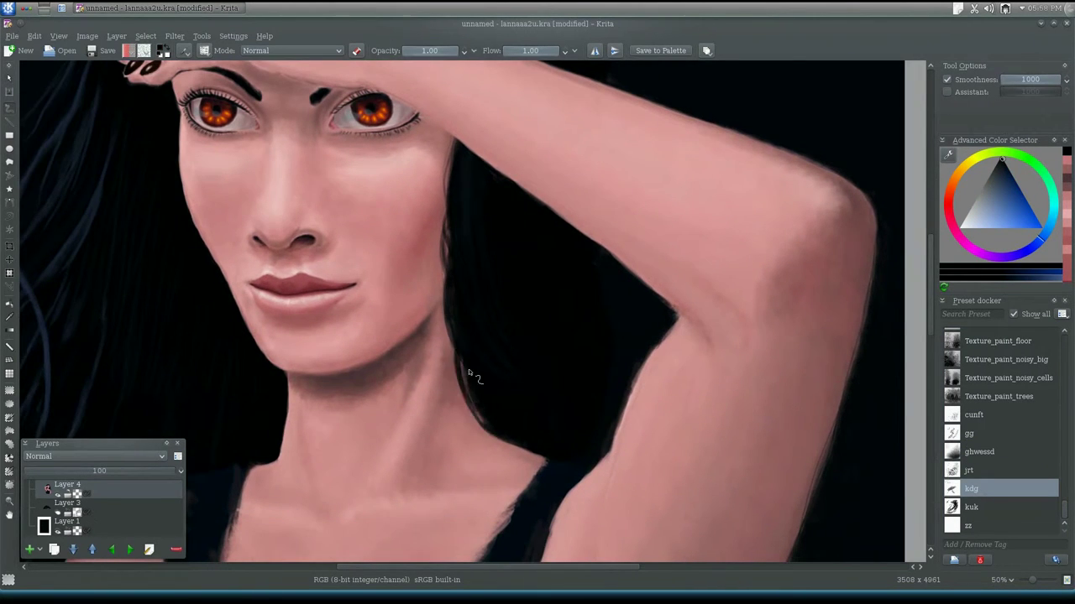
scroll(491, 336, up, 4)
scroll(487, 355, down, 4)
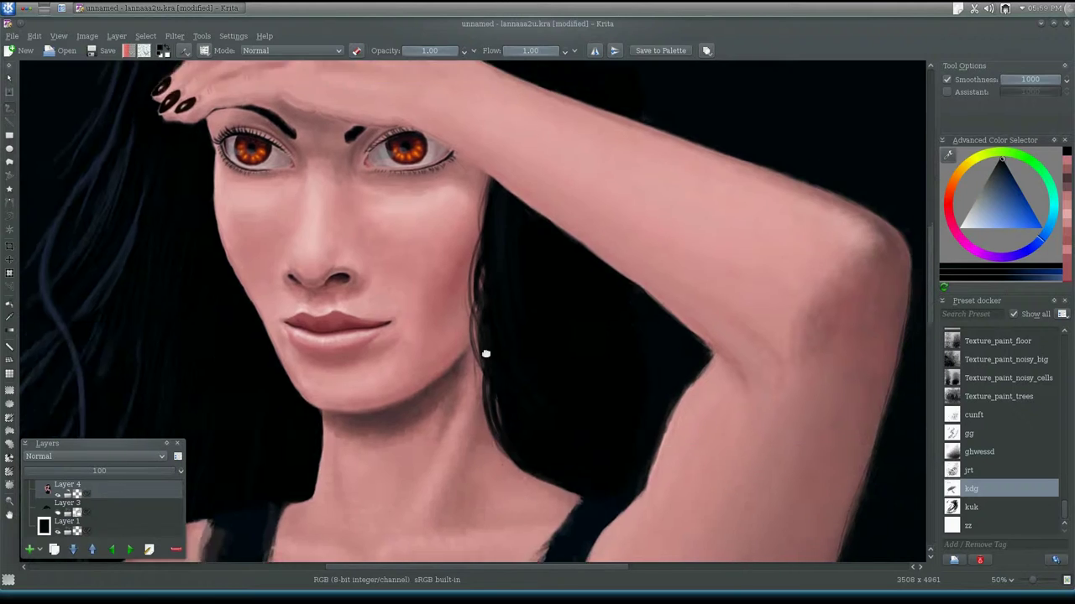
Step: Add dark blue strands to the hair between the face and the raised arm with the kdg brush at 1.00 opacity
scroll(645, 484, left, 5)
scroll(512, 341, right, 6)
scroll(512, 341, up, 2)
scroll(515, 377, down, 5)
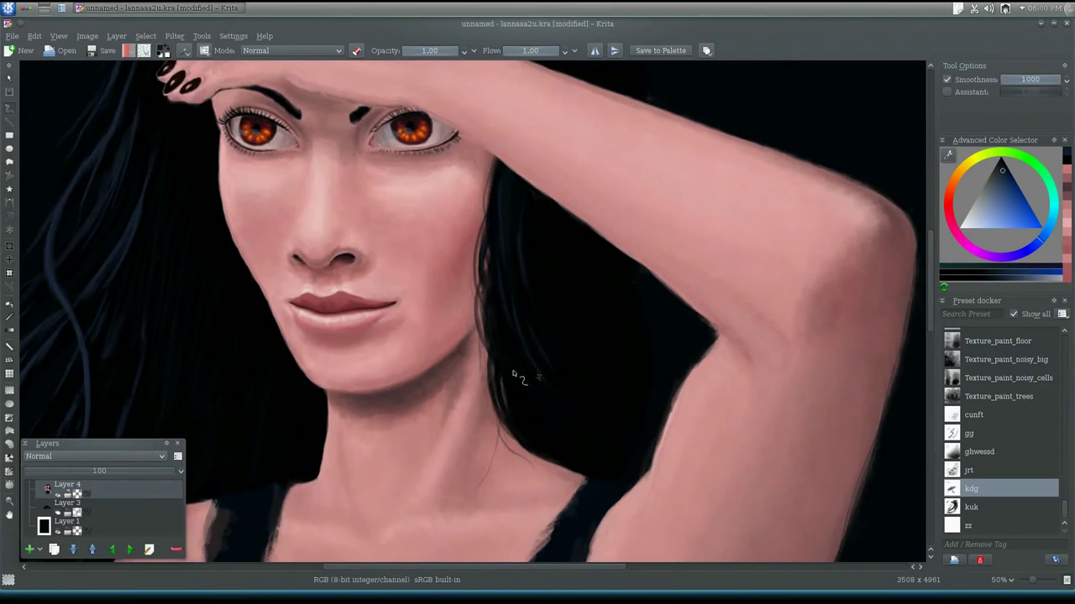
scroll(529, 381, up, 3)
scroll(521, 409, right, 2)
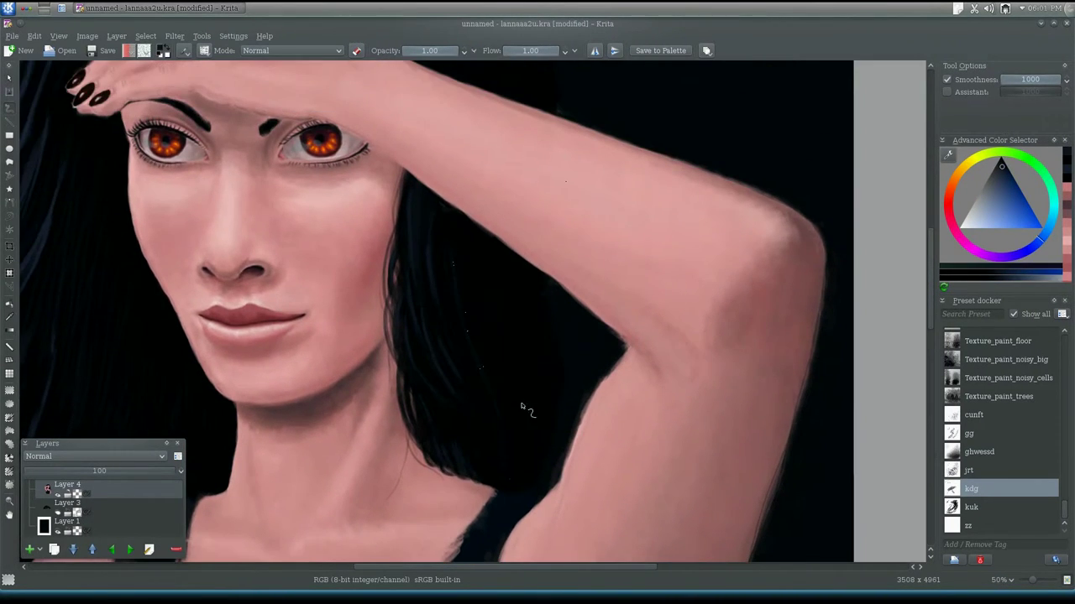
Step: Paint lighter blue highlights on the long hair strands falling beside the shoulder with the kdg brush at 1.00 opacity
scroll(554, 336, up, 6)
scroll(580, 230, left, 2)
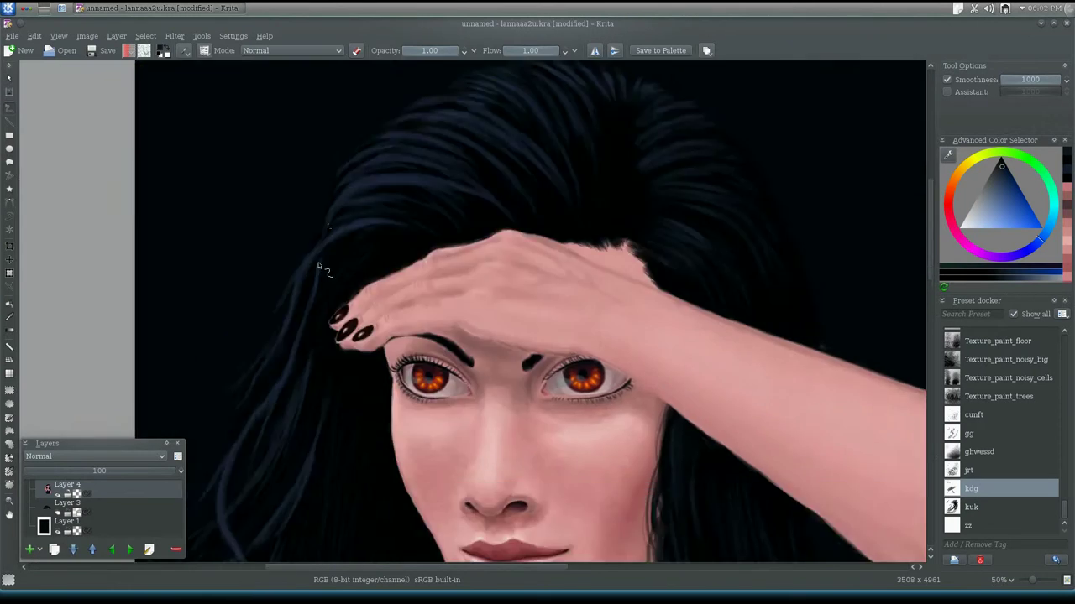
scroll(538, 202, down, 4)
scroll(529, 194, left, 3)
scroll(389, 295, down, 5)
scroll(414, 427, left, 3)
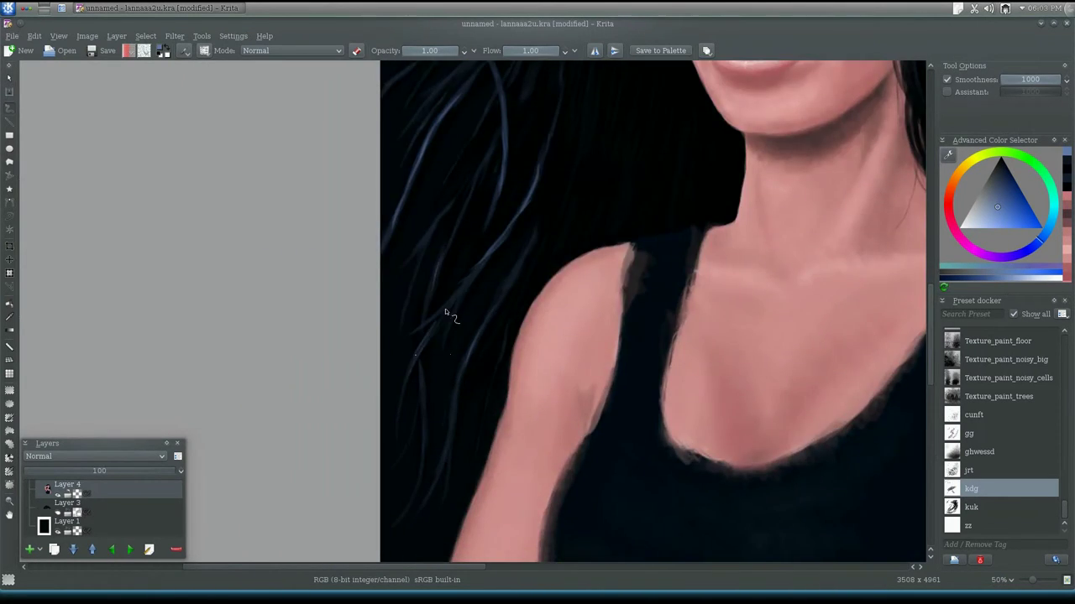
Step: Brighten the hair strands on the crown above the hand with lighter blue strokes of the kdg brush
scroll(434, 299, up, 8)
scroll(433, 299, right, 3)
scroll(504, 202, right, 2)
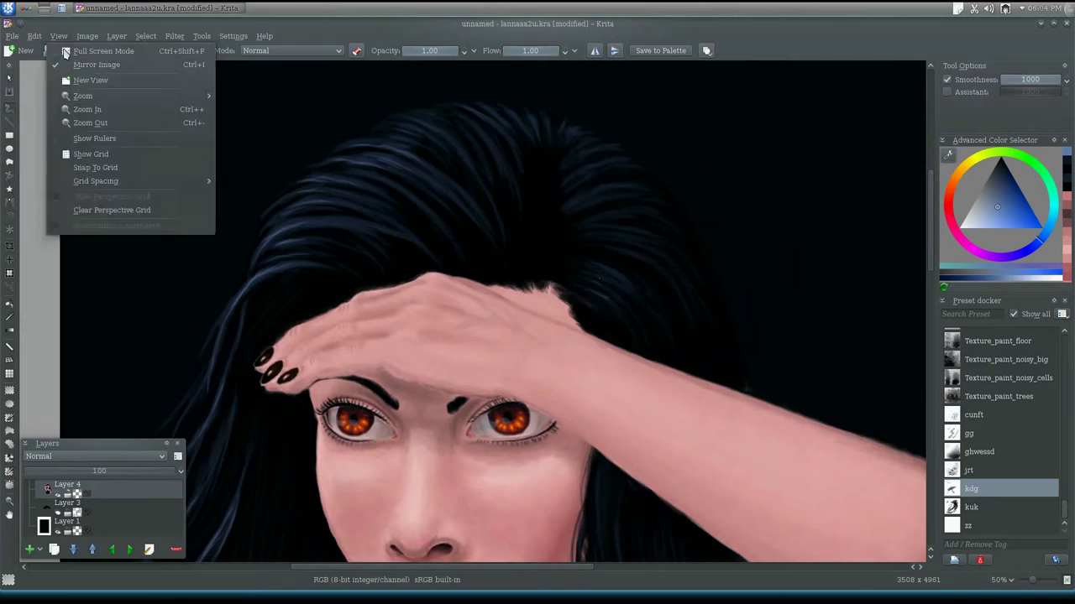
Step: Restore the unmirrored canvas view and examine the long hair strands beside the face and shoulder
scroll(369, 201, left, 2)
scroll(352, 336, down, 4)
scroll(336, 347, down, 1)
scroll(378, 403, right, 4)
scroll(415, 463, up, 2)
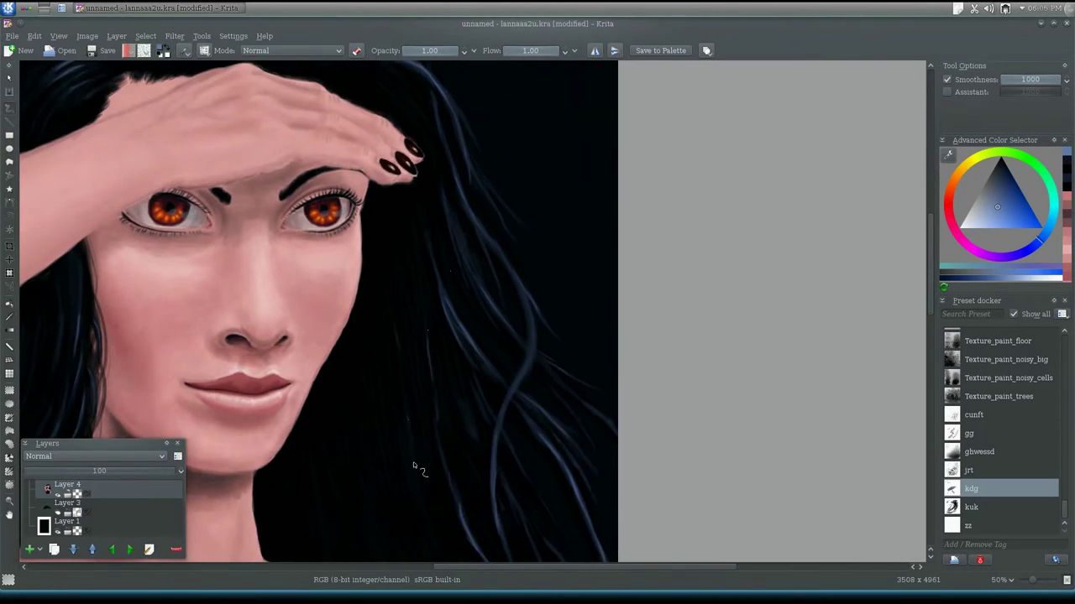
scroll(437, 492, down, 1)
scroll(428, 378, right, 1)
scroll(420, 299, up, 1)
scroll(442, 337, down, 3)
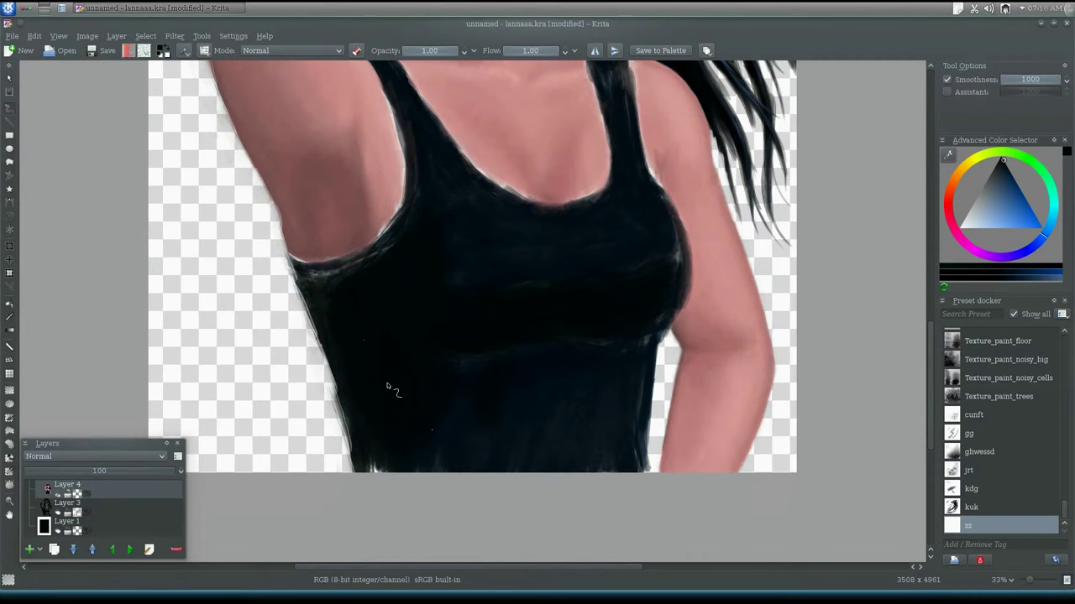
Step: Paint a clean black edge along the tank top's armhole under the raised arm with the kdg brush at 1.00 opacity
scroll(370, 412, up, 3)
click(1008, 579)
click(983, 503)
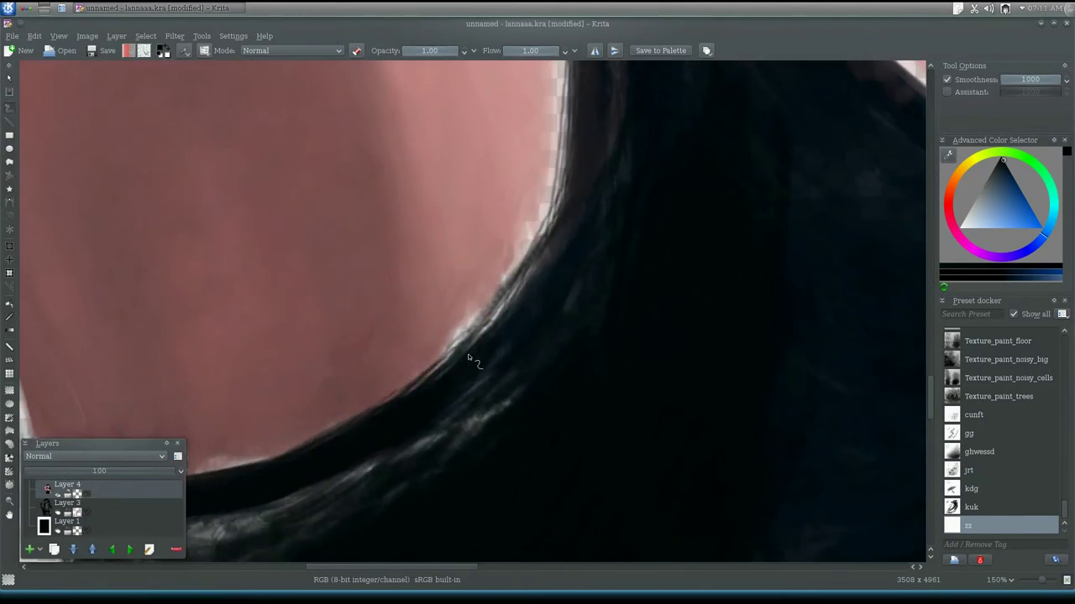
key(slash)
scroll(384, 360, left, 5)
scroll(652, 288, right, 5)
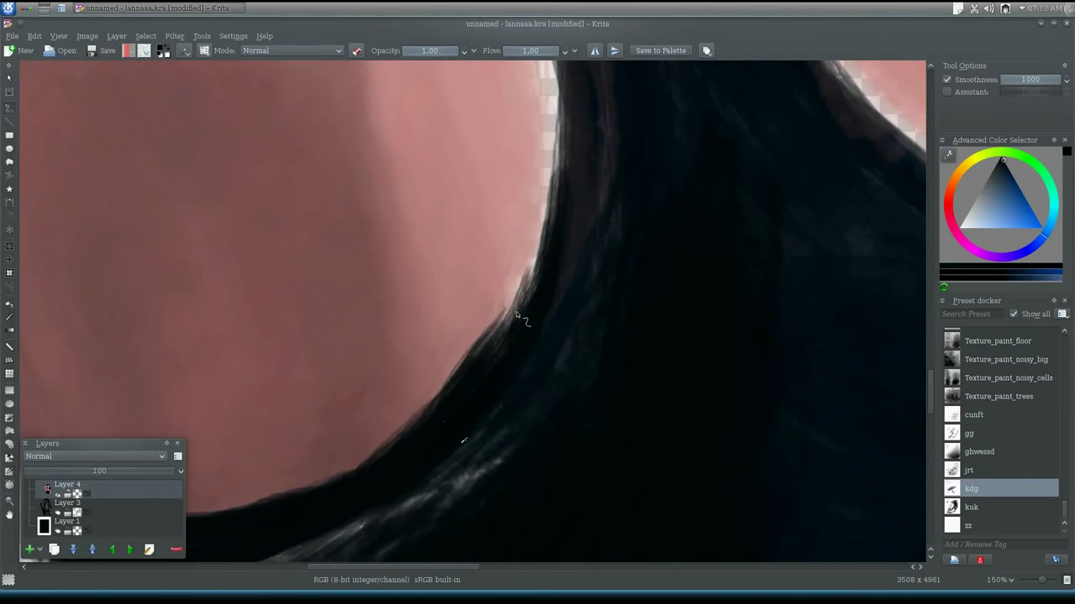
scroll(523, 312, down, 3)
drag(453, 262, 518, 291)
scroll(518, 291, down, 5)
scroll(401, 330, up, 4)
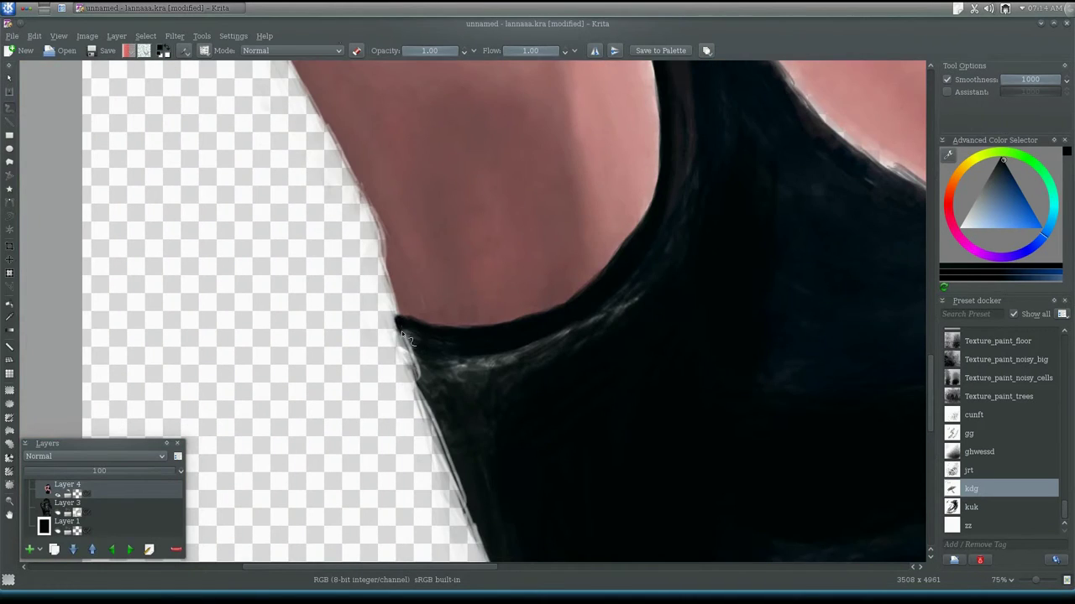
Step: Define the tank top's side, strap and neckline edges with black strokes of the kdg brush
drag(242, 286, 262, 363)
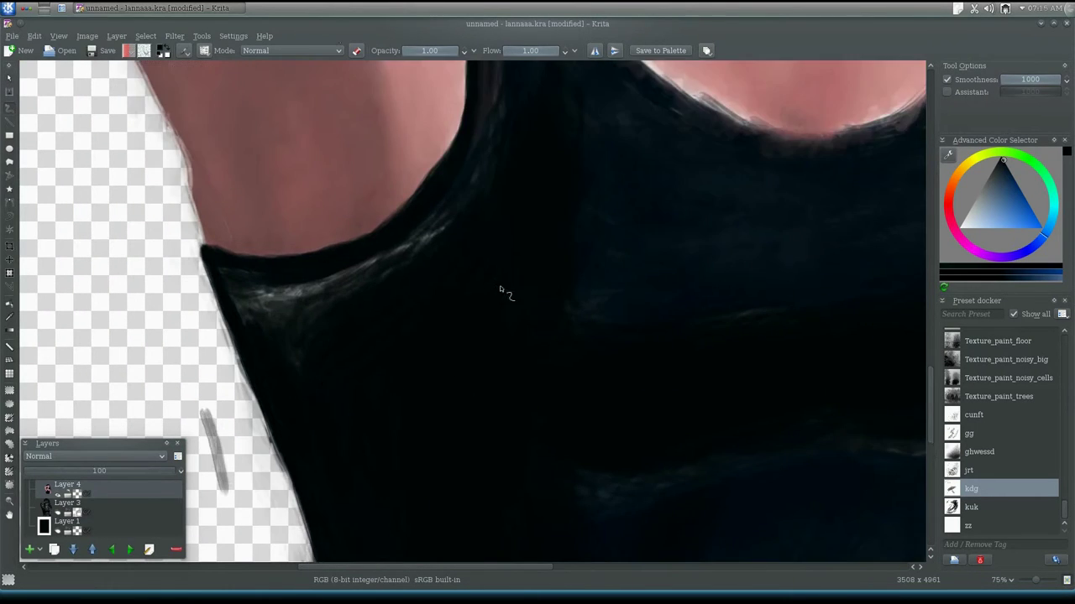
drag(315, 243, 591, 118)
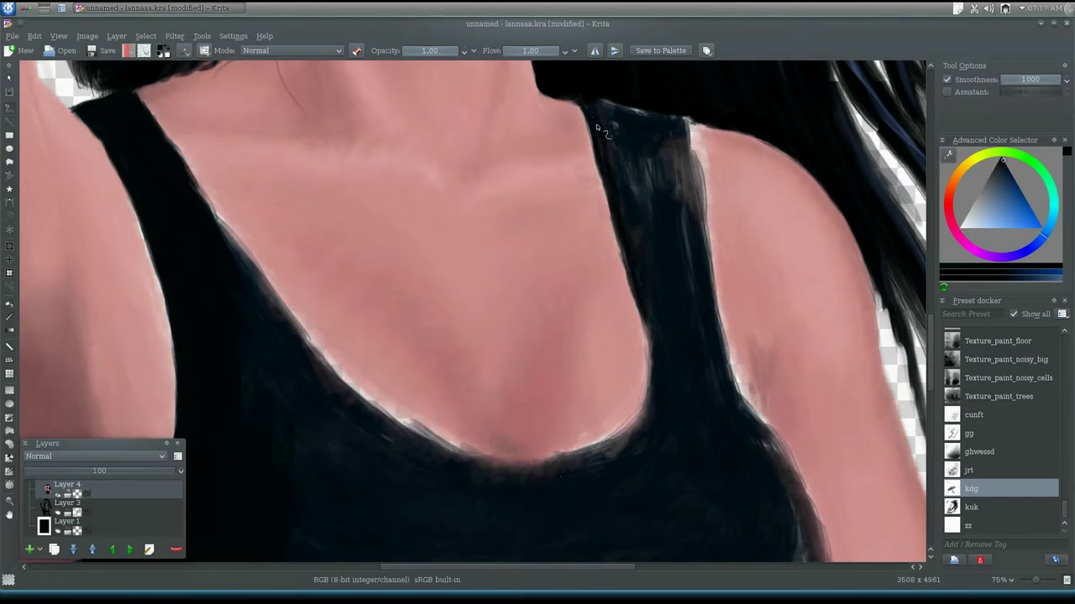
drag(635, 430, 537, 404)
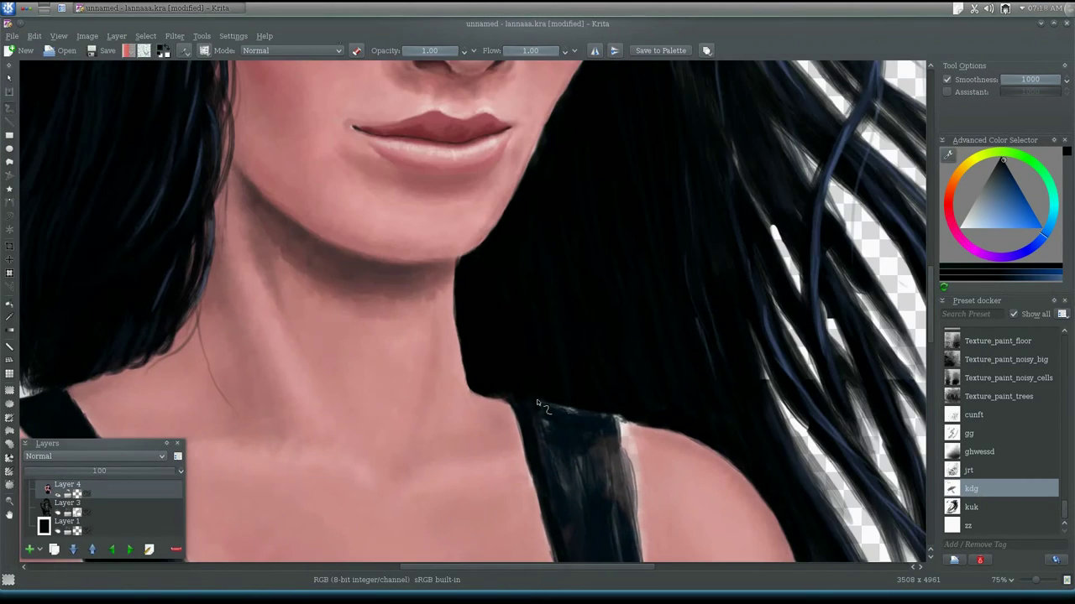
drag(637, 491, 411, 332)
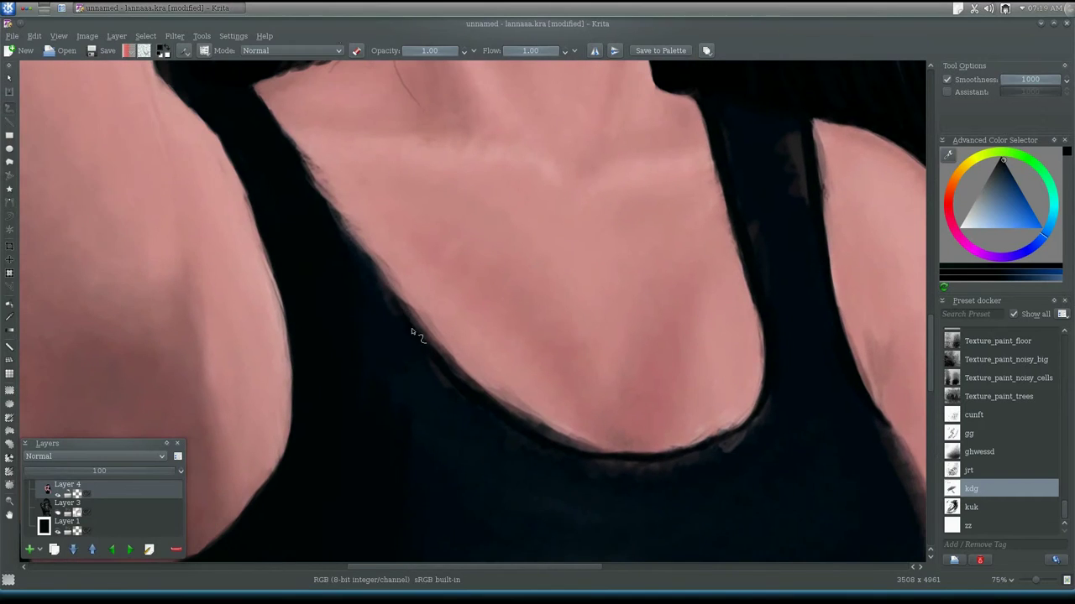
scroll(588, 467, down, 2)
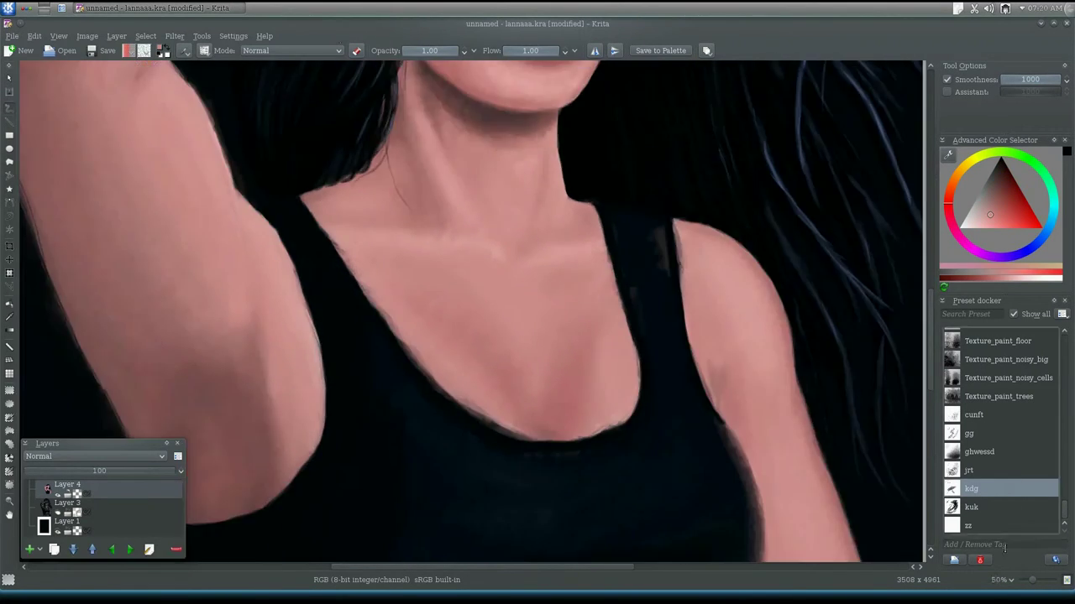
Step: Sample the chest skin tones and blend the skin smoothly up to the neckline and strap edges with the kdg brush
scroll(504, 352, up, 4)
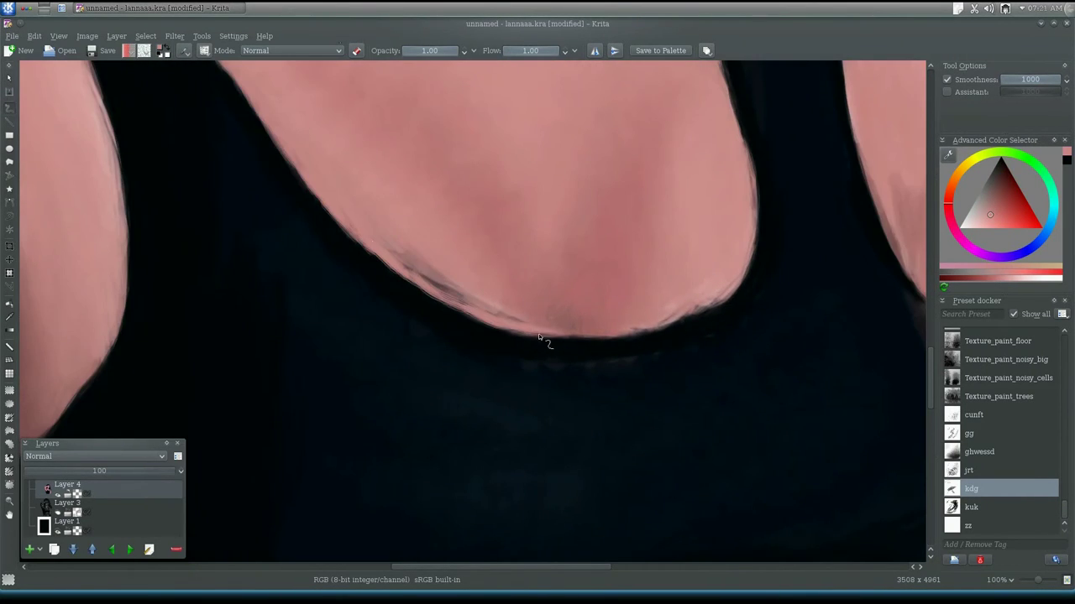
ctrl+click(568, 330)
drag(568, 330, 401, 254)
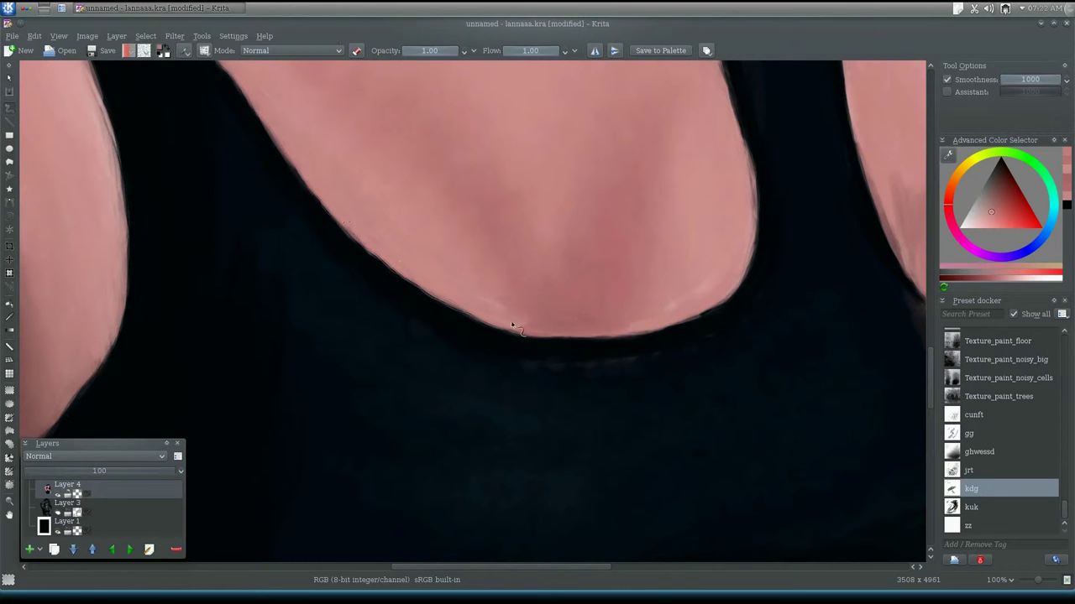
drag(654, 332, 638, 365)
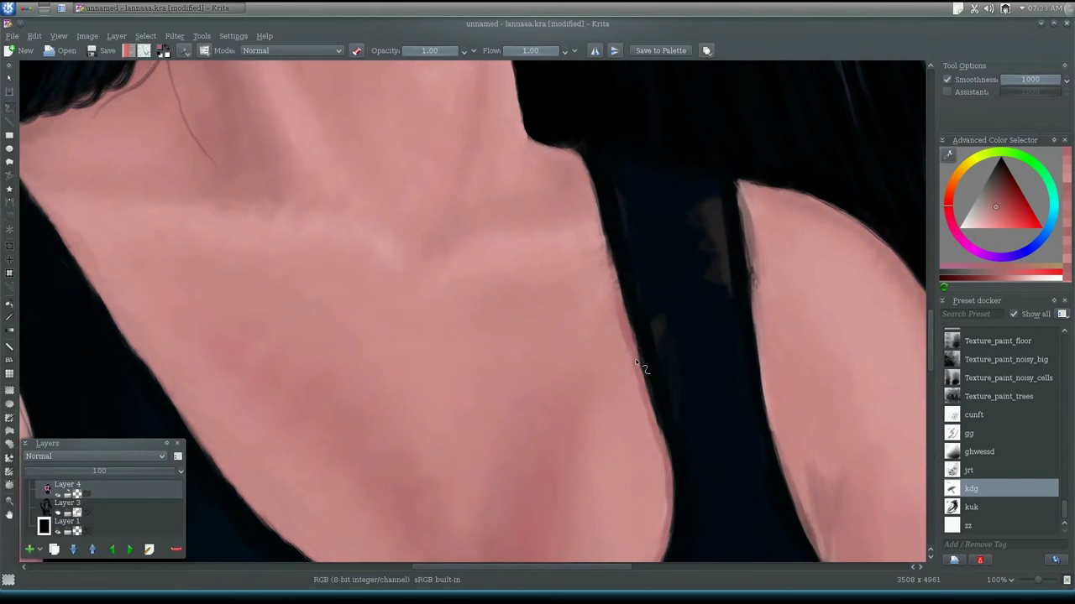
drag(686, 248, 760, 61)
mouse_move(553, 333)
mouse_down()
mouse_move(537, 278)
mouse_move(526, 336)
mouse_move(311, 335)
mouse_move(445, 360)
mouse_move(419, 406)
mouse_up()
Step: Cover the front of the tank top with an even near-black tone using the Basic_paint_fill brush
scroll(538, 311, down, 4)
key(/)
scroll(538, 311, up, 2)
ctrl+click(419, 405)
scroll(419, 405, up, 3)
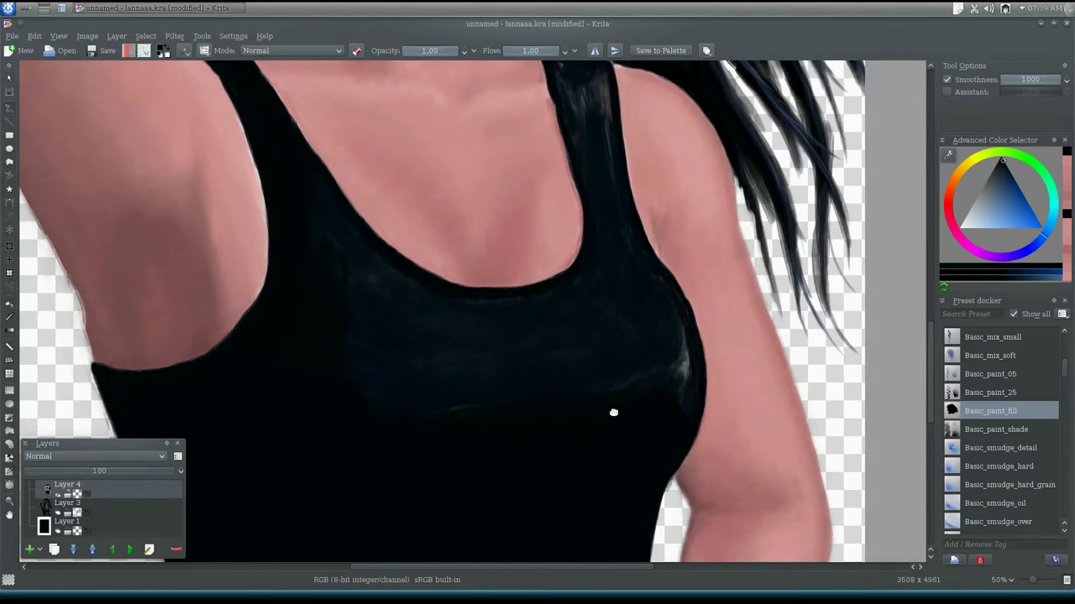
mouse_move(677, 284)
mouse_down()
mouse_move(568, 305)
mouse_move(355, 379)
mouse_move(634, 426)
mouse_move(636, 308)
mouse_move(637, 353)
mouse_up()
key(/)
key(/)
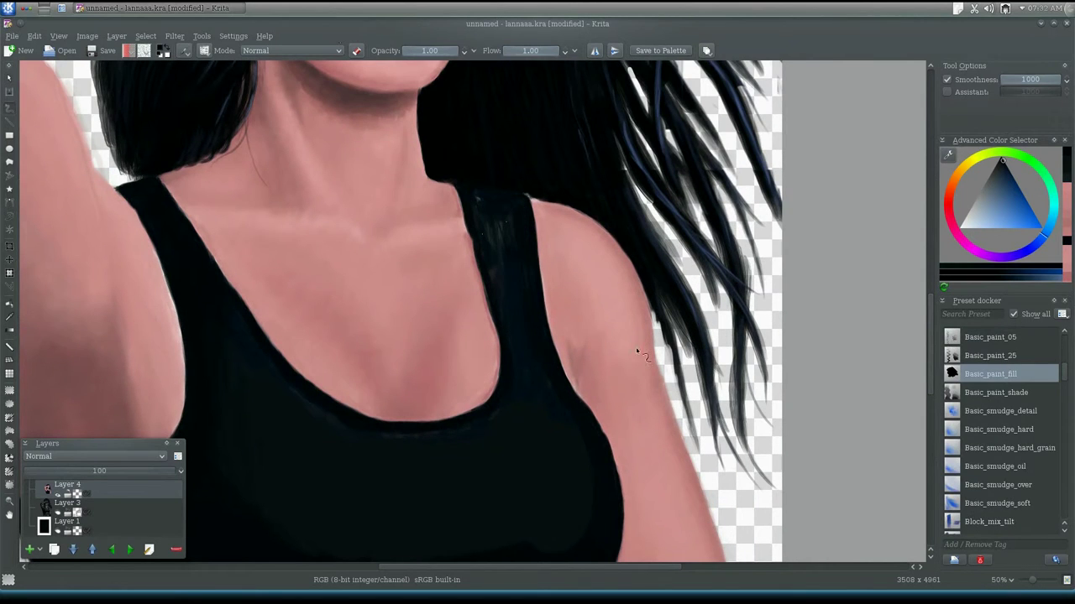
Step: Shade a soft, faint highlight across the chest of the tank top with the Basic_Airbrush preset
drag(265, 366, 616, 376)
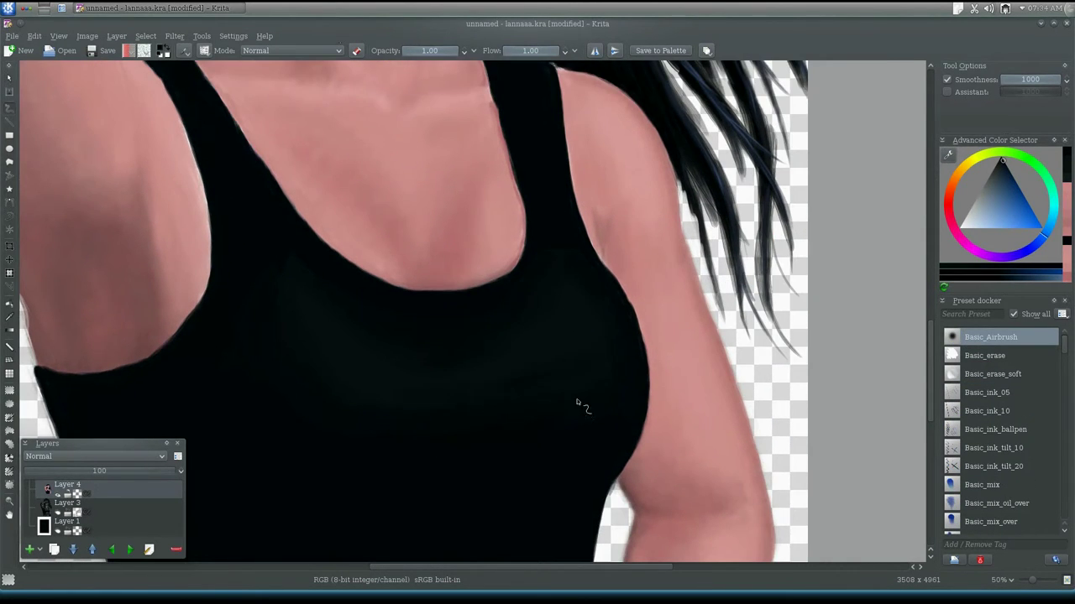
key(/)
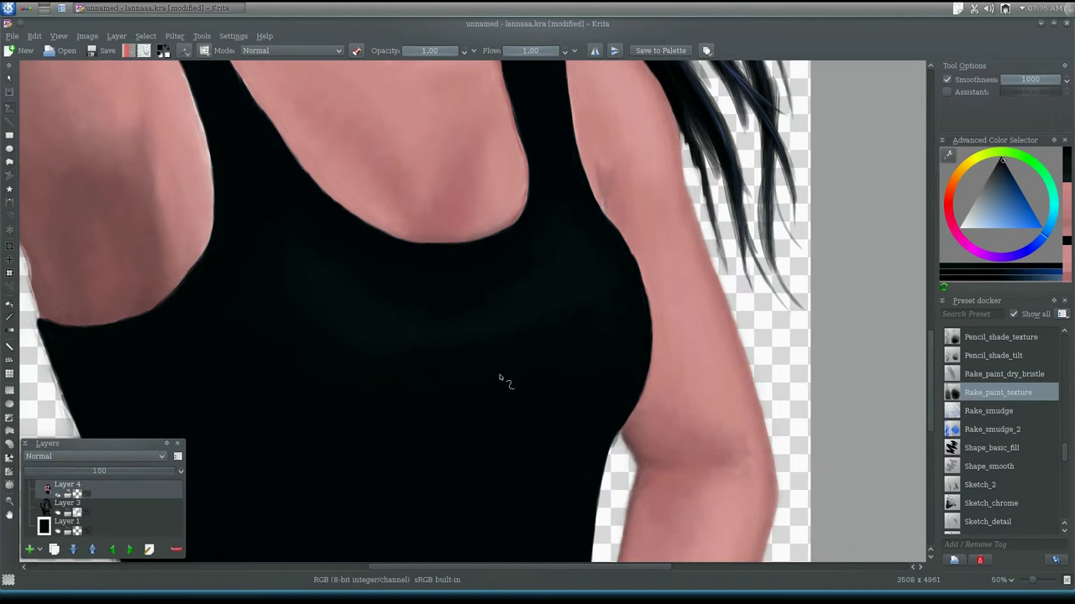
scroll(543, 408, down, 5)
key(/)
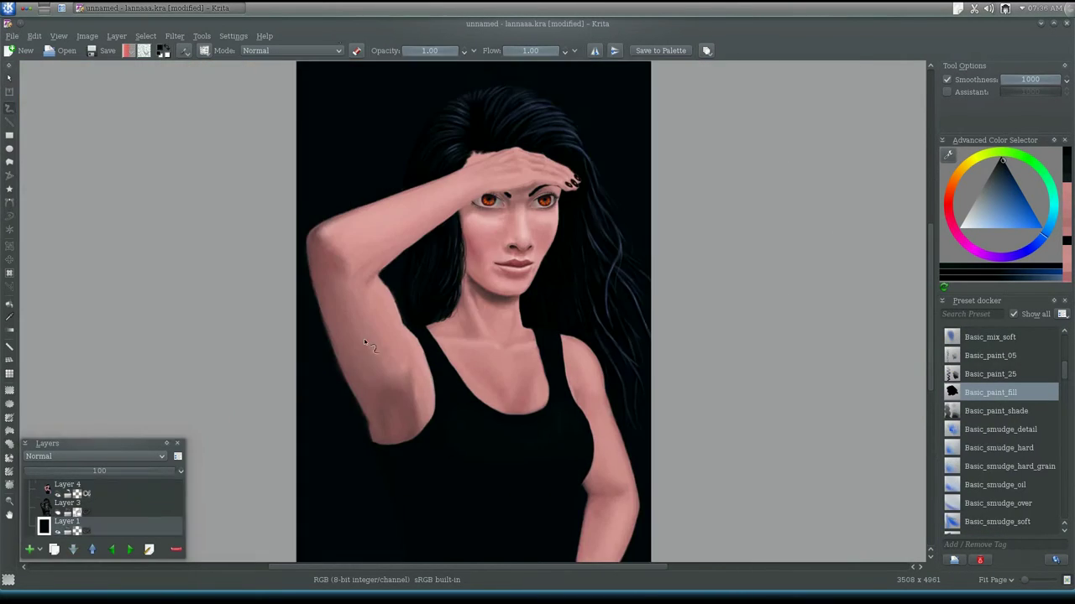
Step: Paint faint dark teal trim lines just inside the strap and neckline edges on Layer 4 with the Rake_paint_texture brush
scroll(364, 336, up, 5)
scroll(532, 417, up, 2)
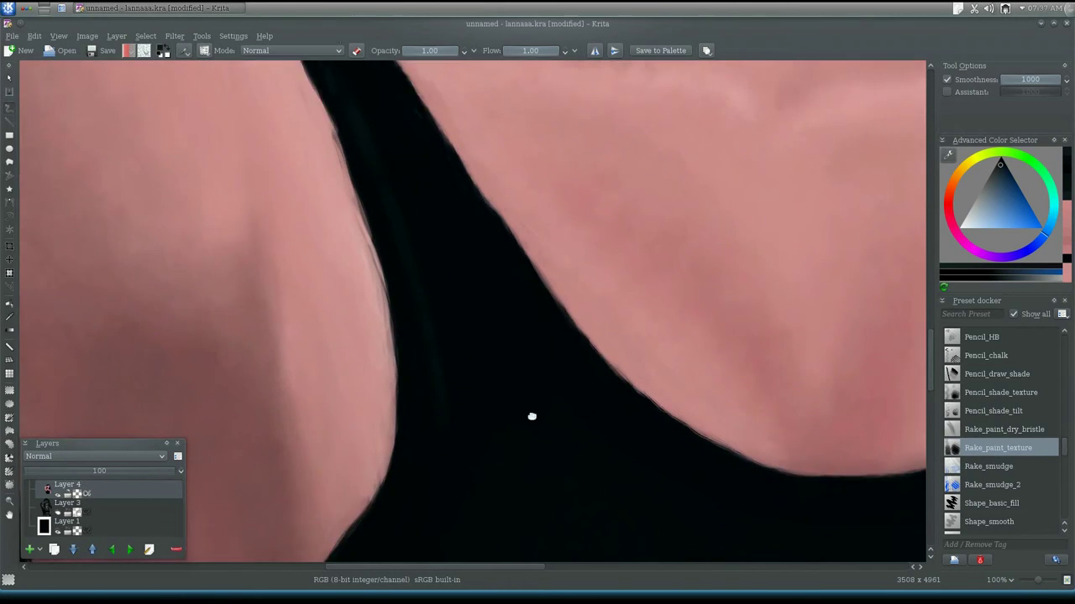
scroll(514, 430, down, 3)
scroll(523, 355, up, 3)
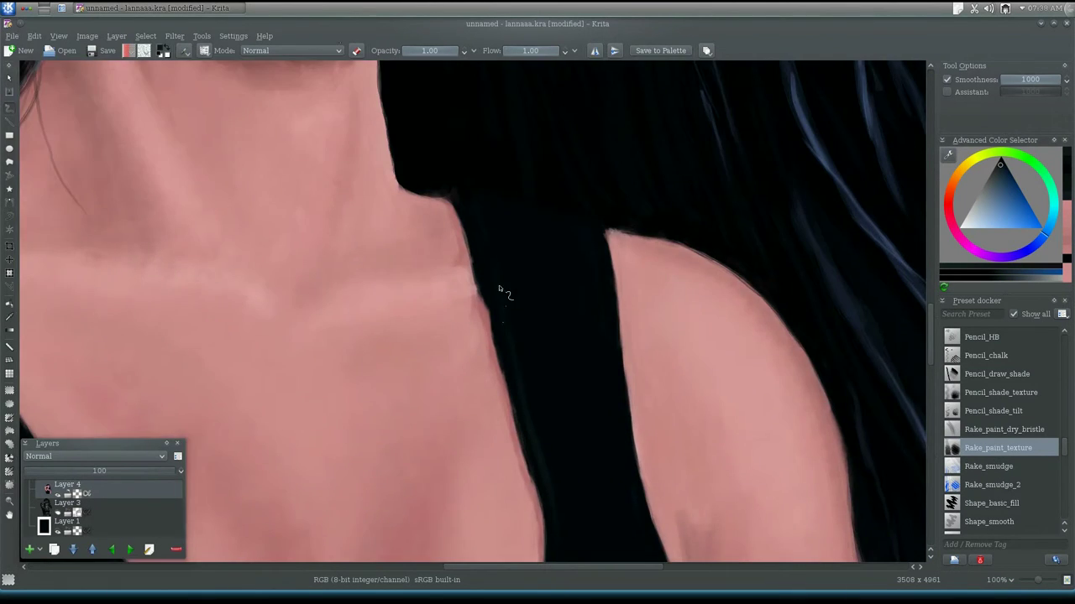
scroll(398, 328, down, 2)
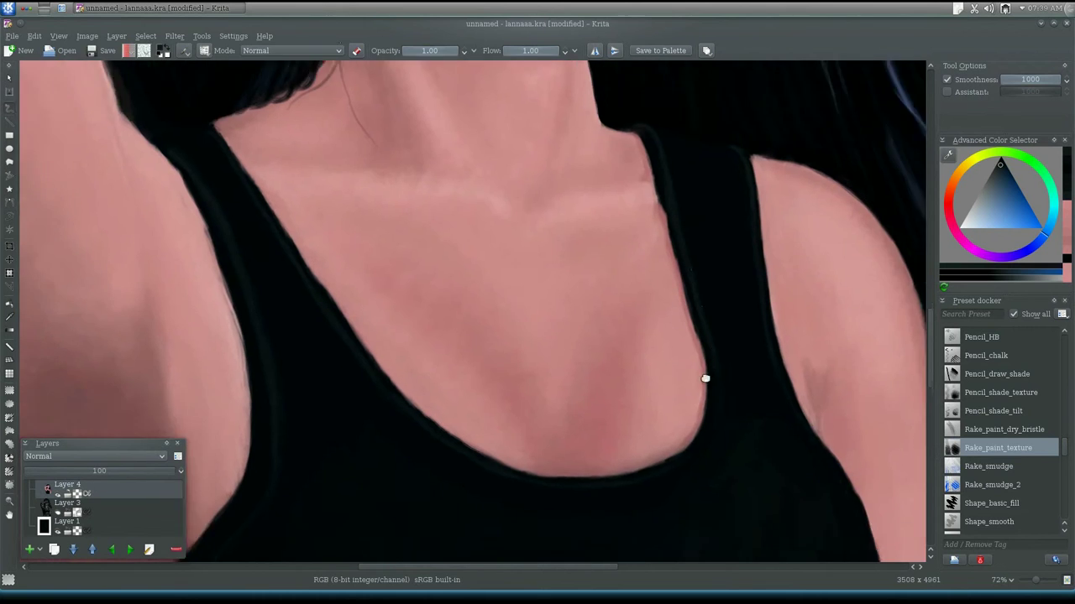
Step: Refine the trim along the bottom of the neckline, the strap beside the hair and the armhole using Rake_paint_texture
scroll(705, 379, up, 2)
click(1012, 580)
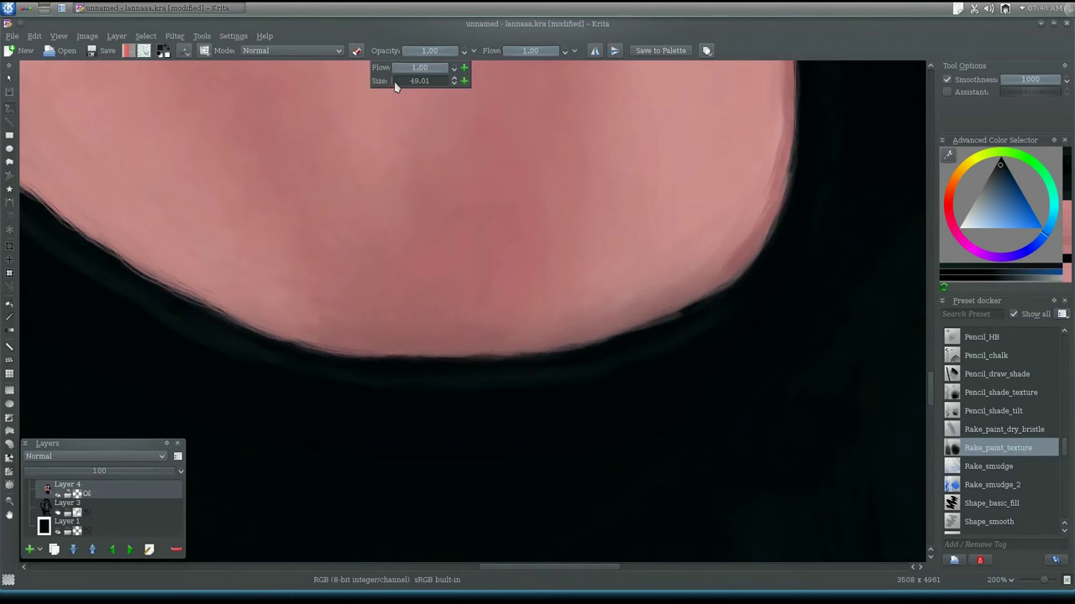
scroll(524, 367, up, 10)
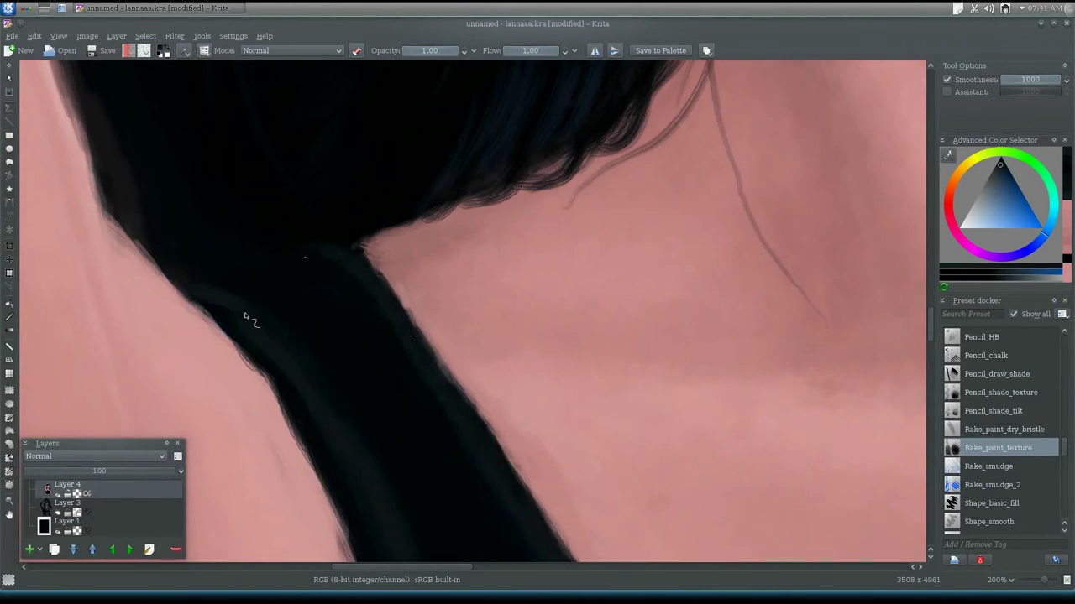
scroll(639, 305, down, 5)
scroll(445, 371, up, 3)
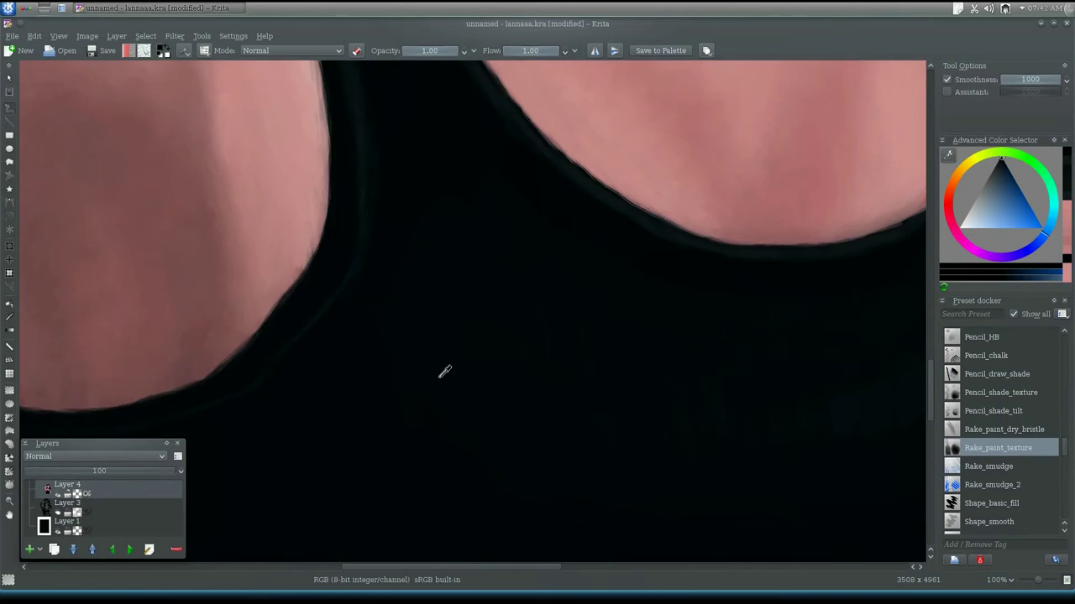
Step: Strengthen the teal trim lines along both tank top straps with the Rake_paint_texture brush at 1.00 opacity
scroll(439, 343, down, 3)
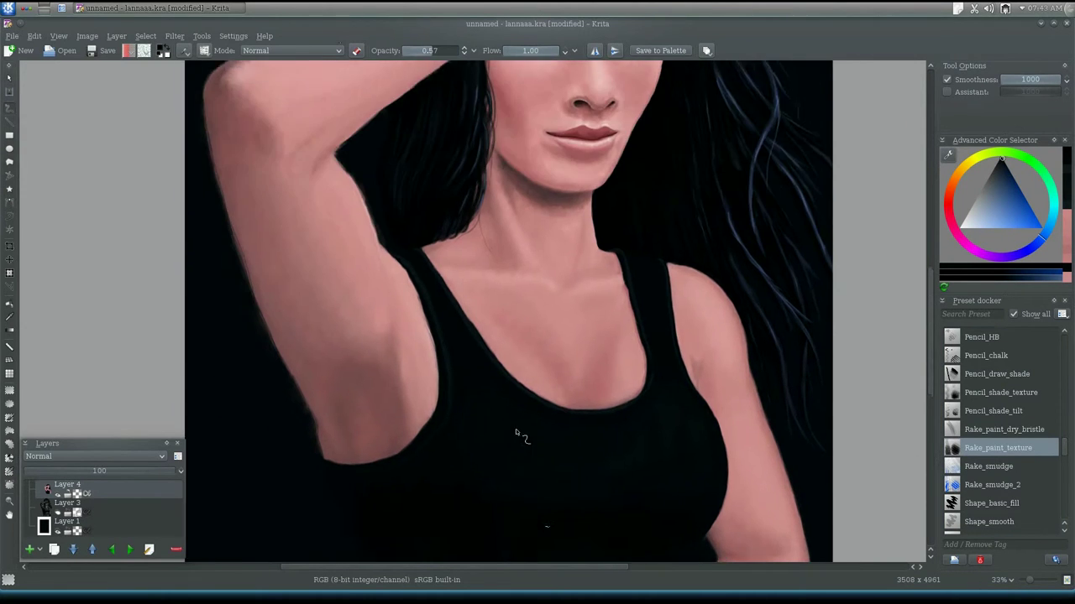
scroll(378, 336, up, 5)
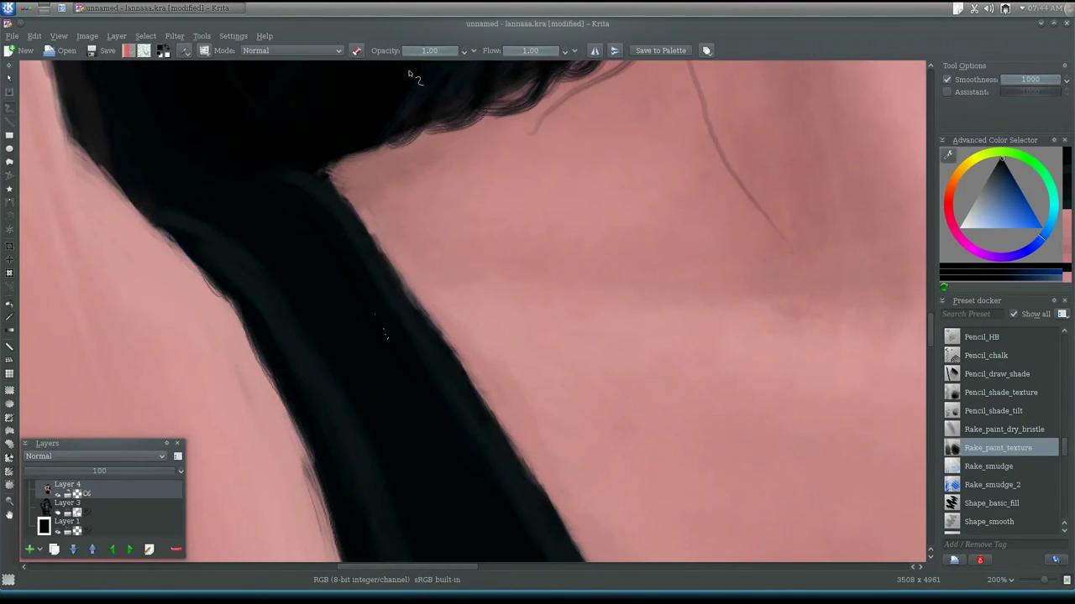
scroll(436, 407, right, 10)
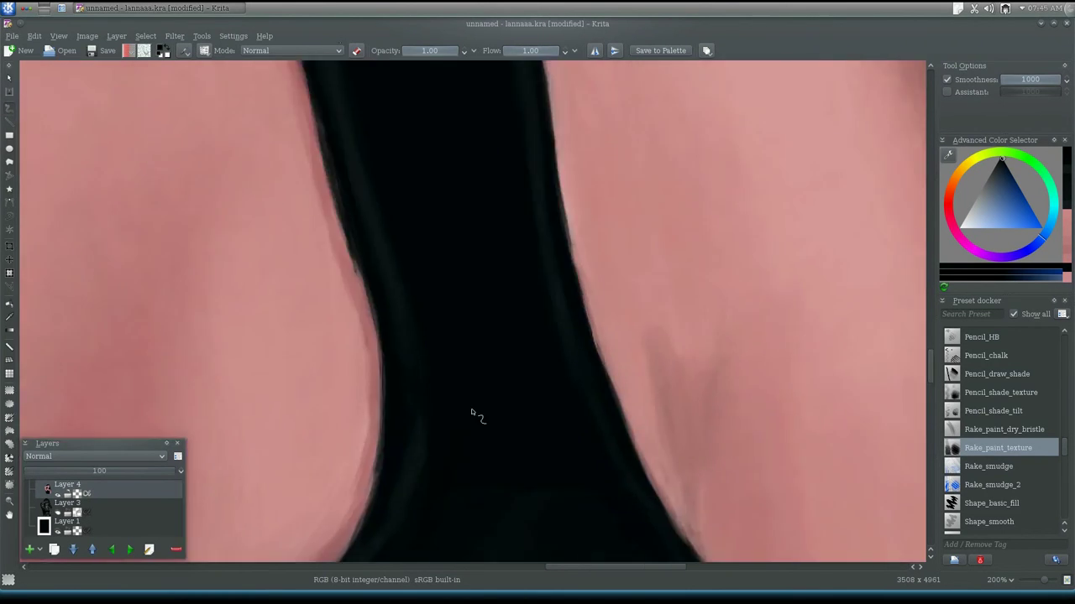
scroll(453, 426, down, 10)
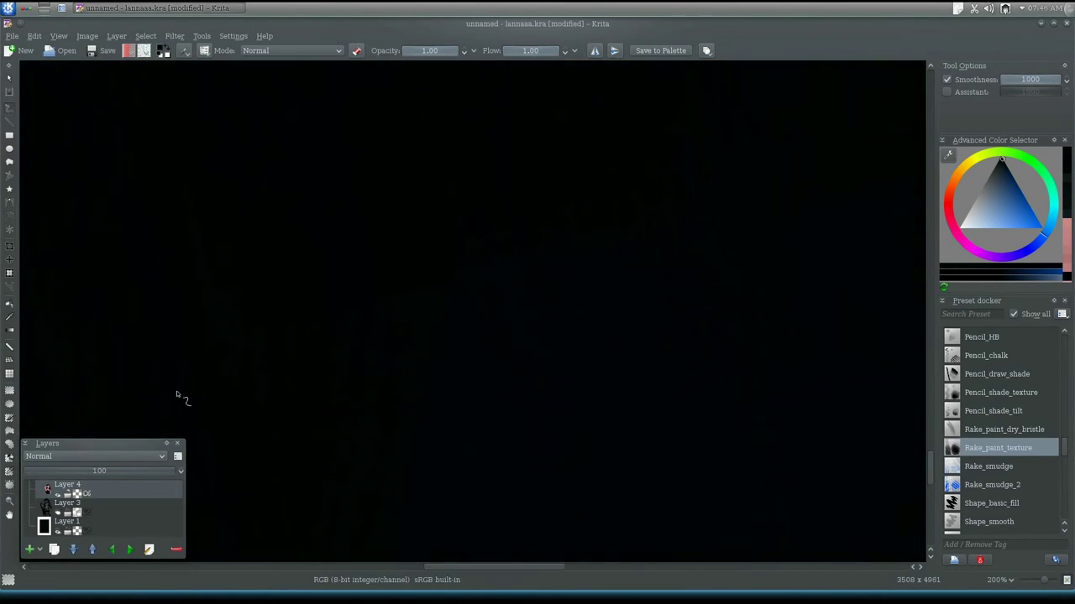
scroll(461, 377, down, 8)
scroll(362, 309, up, 4)
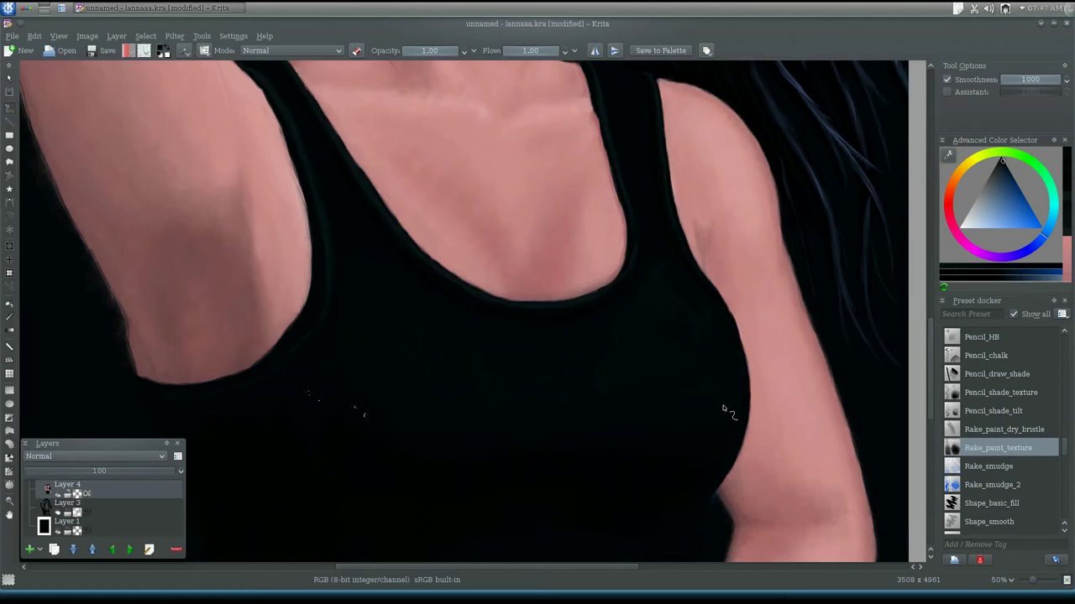
Step: Brush subtle texture onto the tank top's front with Rake_paint_dry_bristle at 0.12 opacity and 0.70 flow
scroll(722, 409, down, 2)
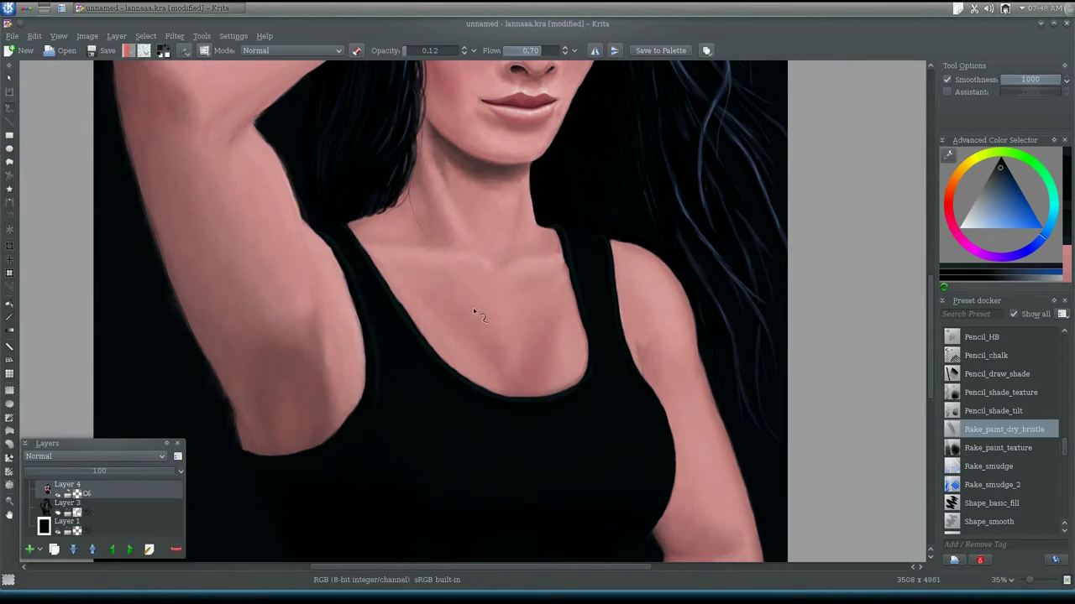
scroll(474, 313, down, 3)
scroll(559, 361, up, 4)
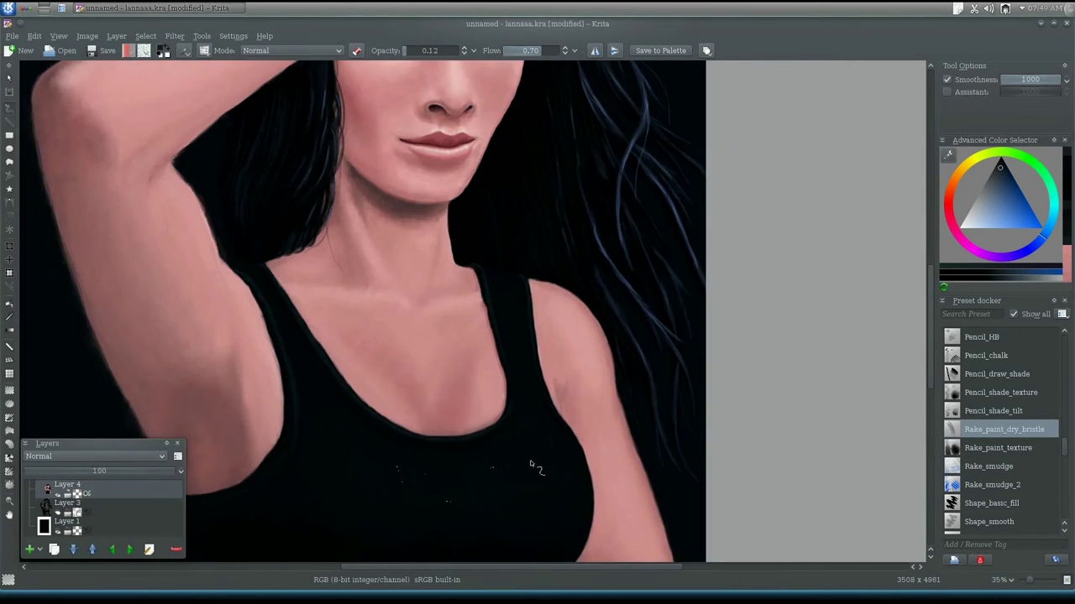
scroll(701, 300, down, 3)
scroll(336, 355, up, 3)
scroll(715, 338, up, 2)
key(ctrl+shift+0)
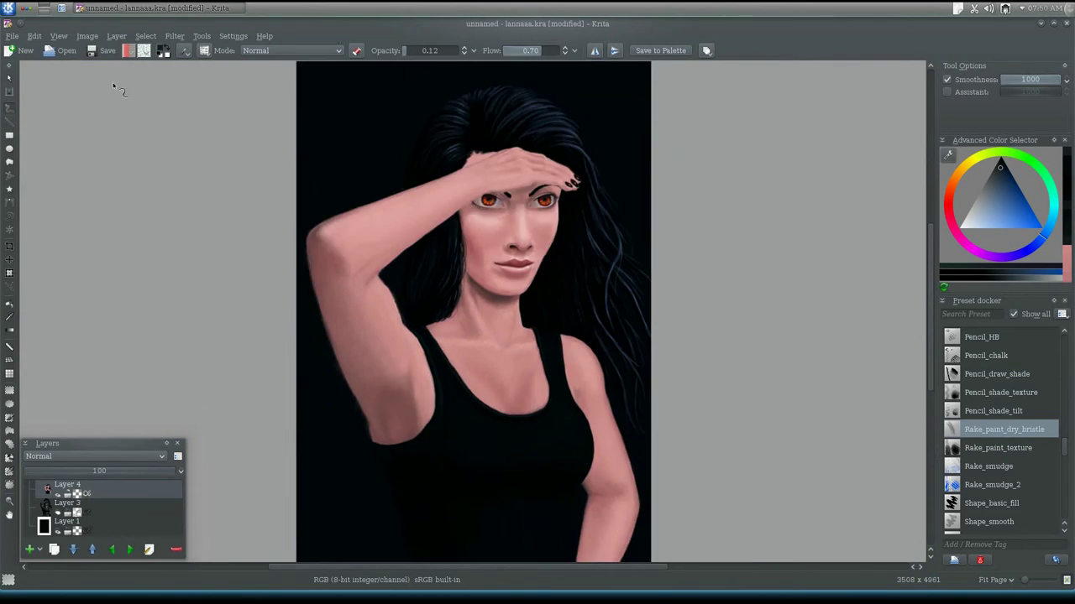
Step: Toggle the visibility of Layer 3 and save the painting under the file name lannaaa2u.kra
click(57, 512)
click(57, 512)
key(ctrl+shift+s)
key(Return)
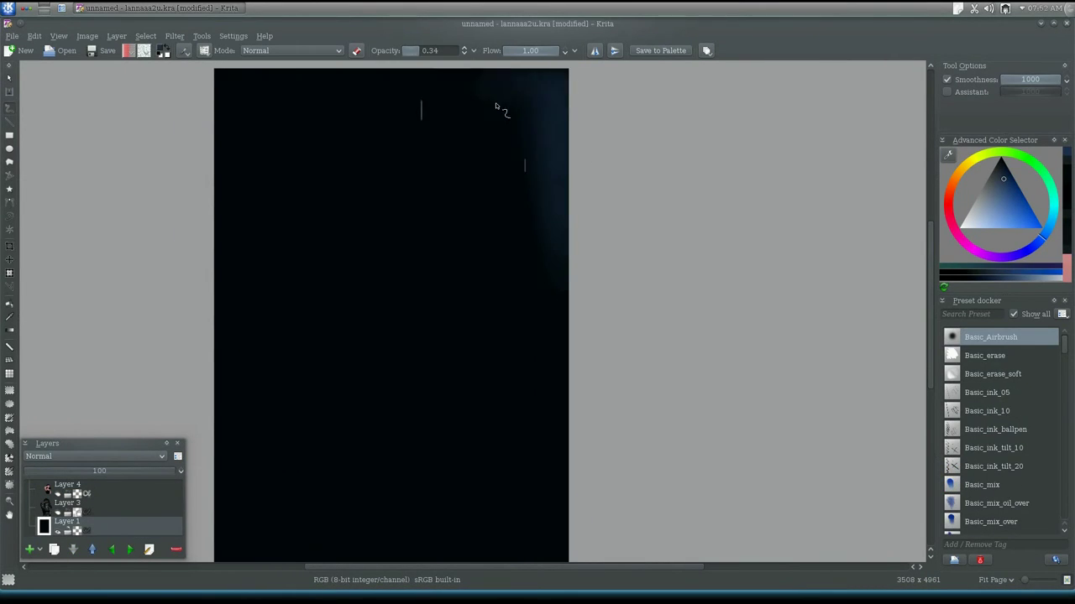
Step: Airbrush a soft dark blue glow into the background's upper right area on Layer 1 with Basic_Airbrush at 0.34 opacity
key(ctrl+shift+0)
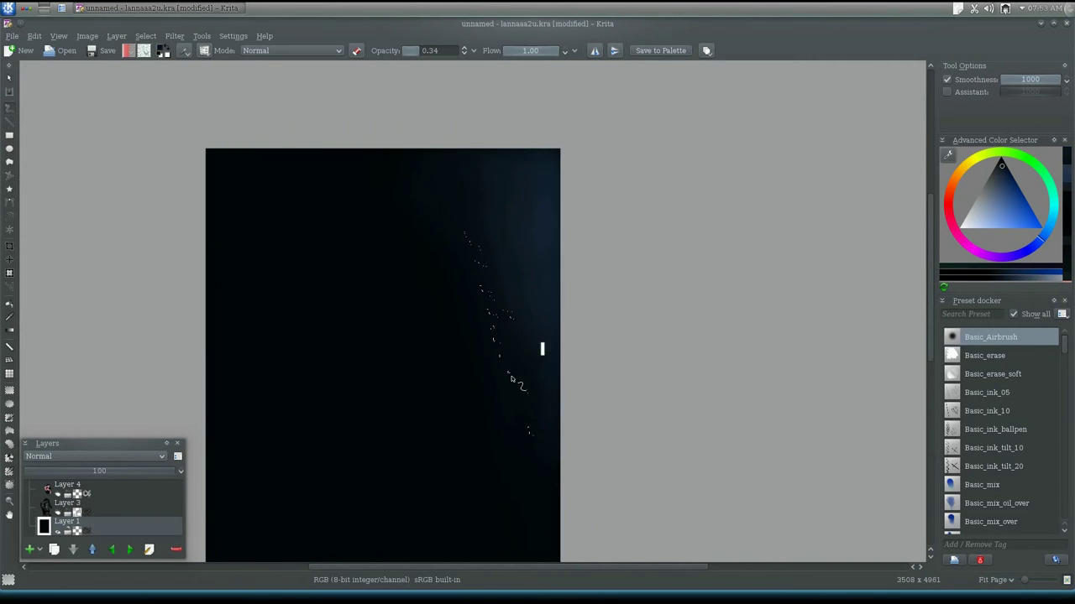
scroll(561, 148, down, 1)
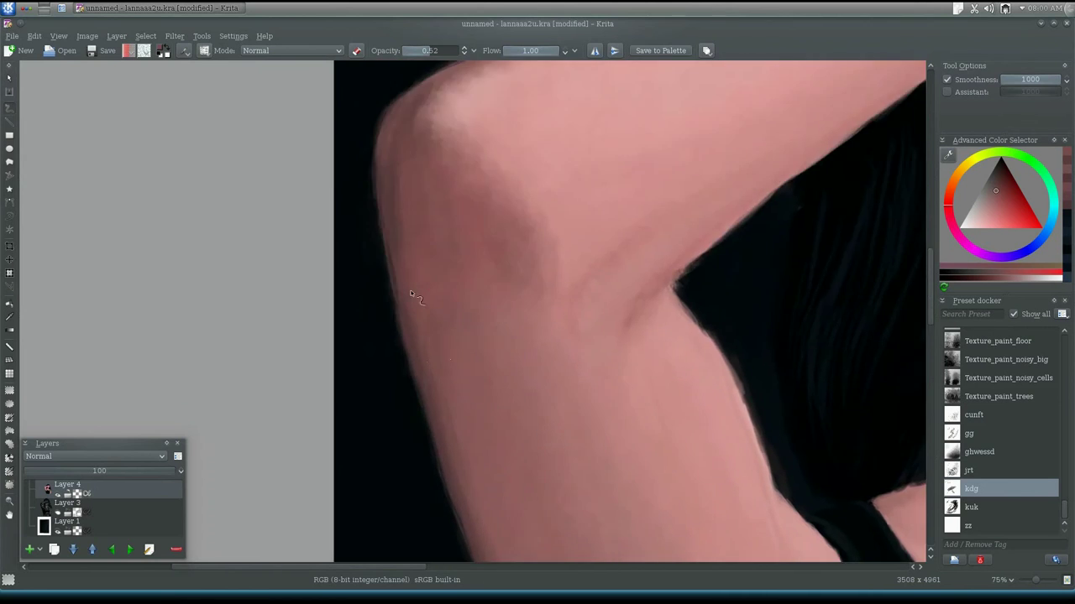
Step: Refine the skin shading along the raised forearm's edge beside the eye on Layer 4 with the kdg brush
click(978, 579)
click(994, 509)
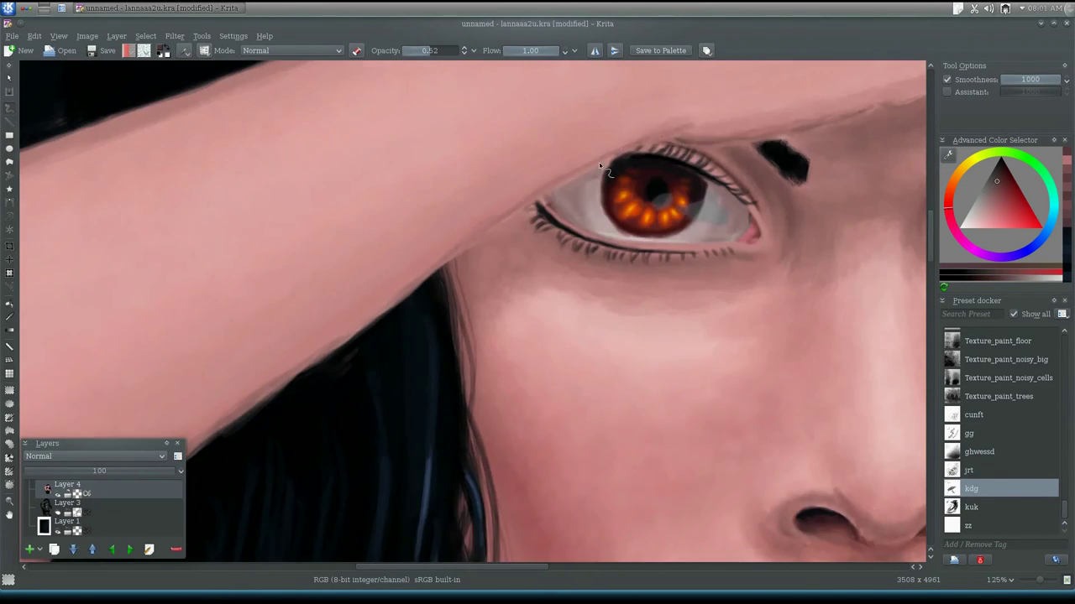